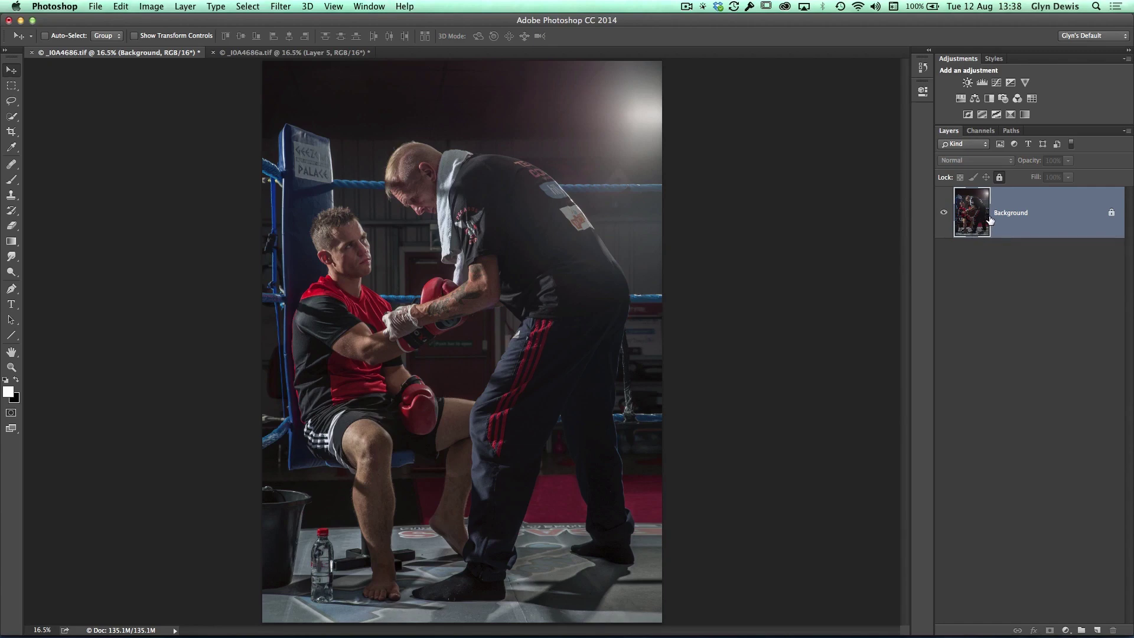
Unlock the Background layer and convert it for Smart Filters, making smart object Layer 2
left_click(280, 7)
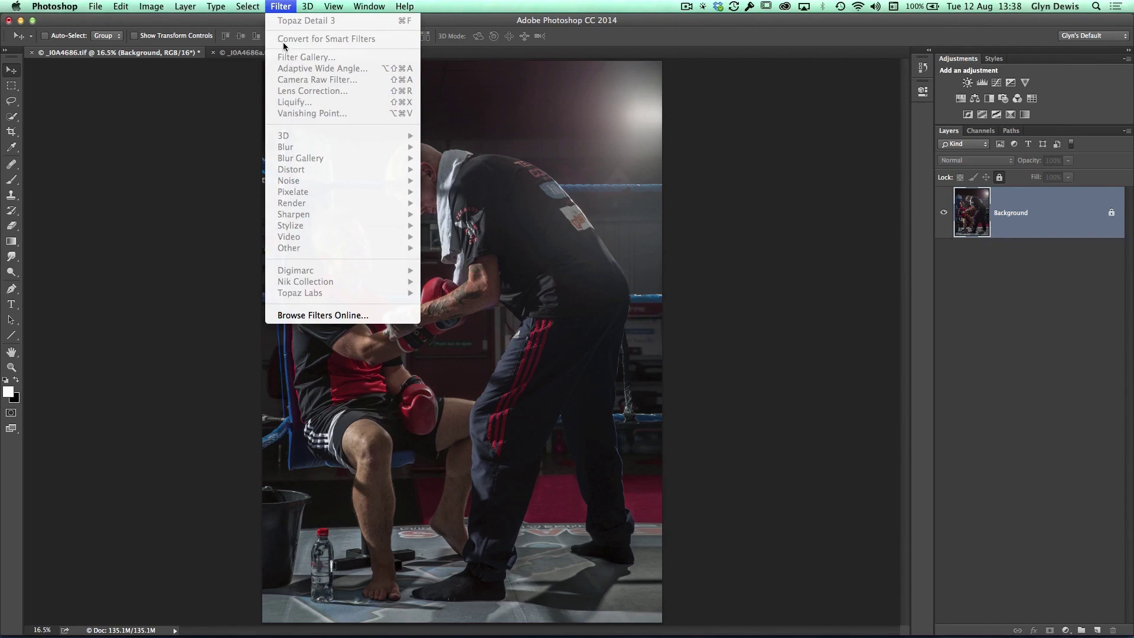
left_click(778, 258)
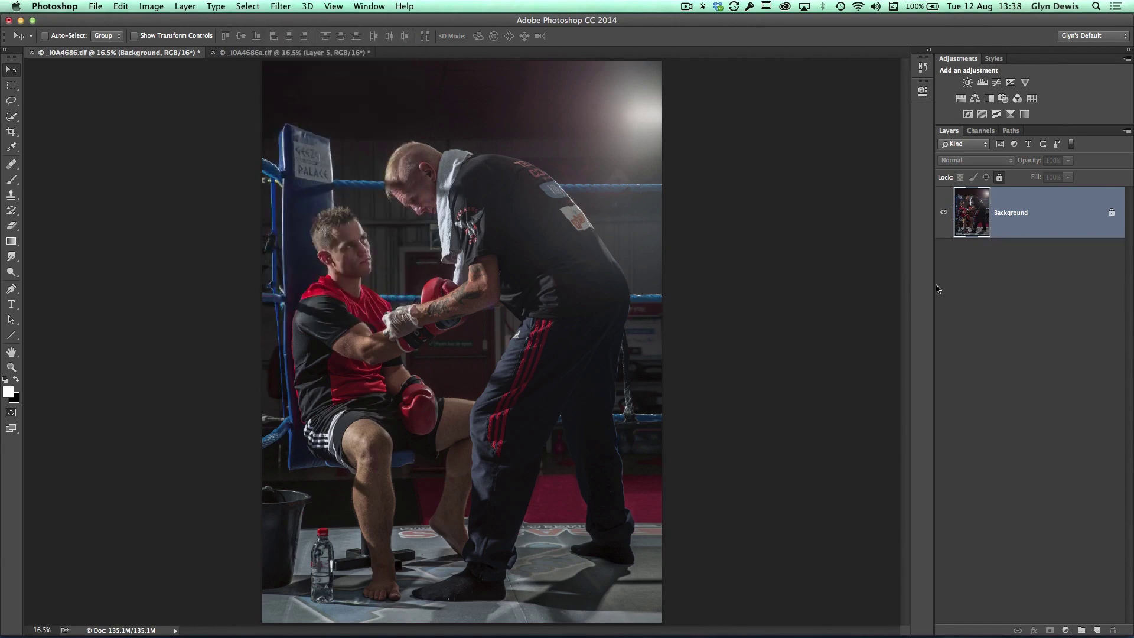
left_click(1109, 213)
left_click(279, 9)
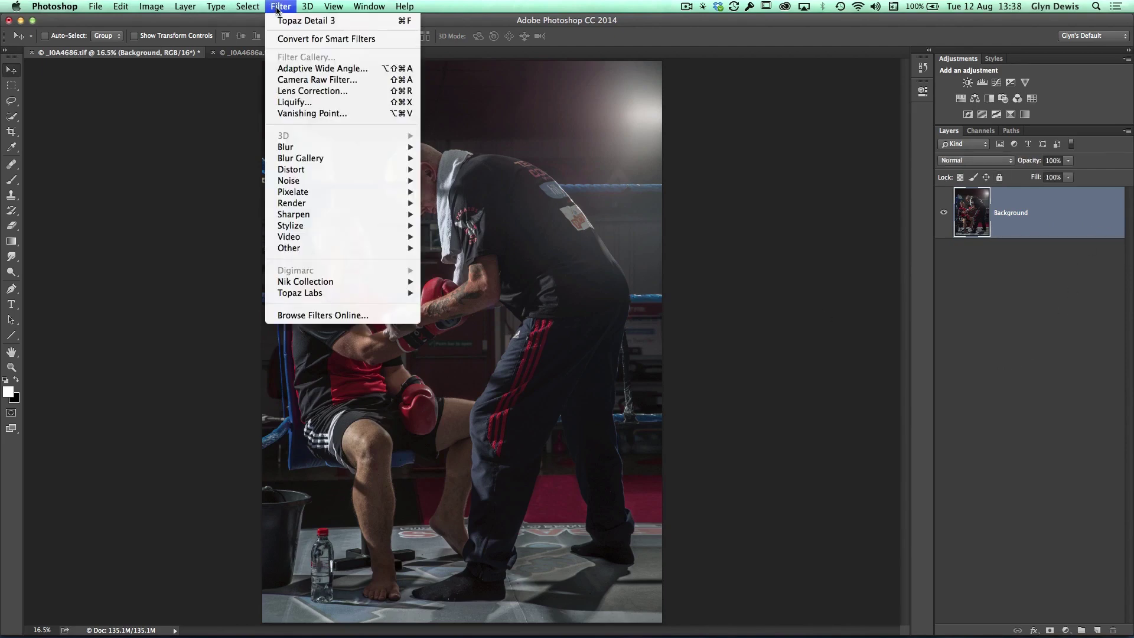
left_click(289, 42)
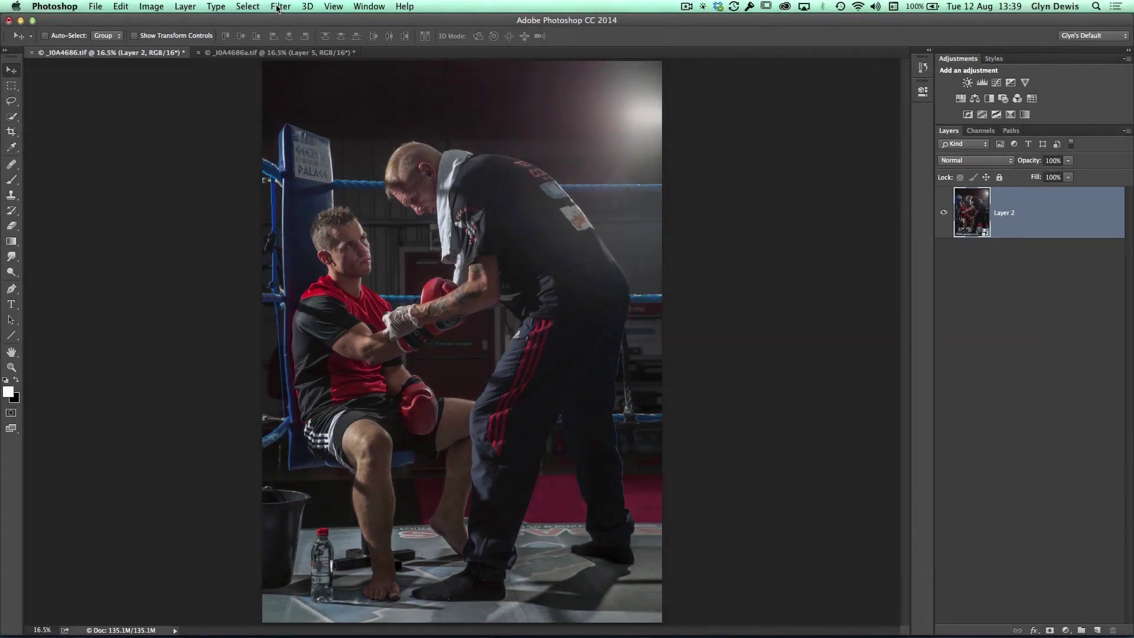
Launch Topaz Detail 3 from the Topaz Labs filters on the smart object layer
left_click(280, 6)
mouse_move(289, 294)
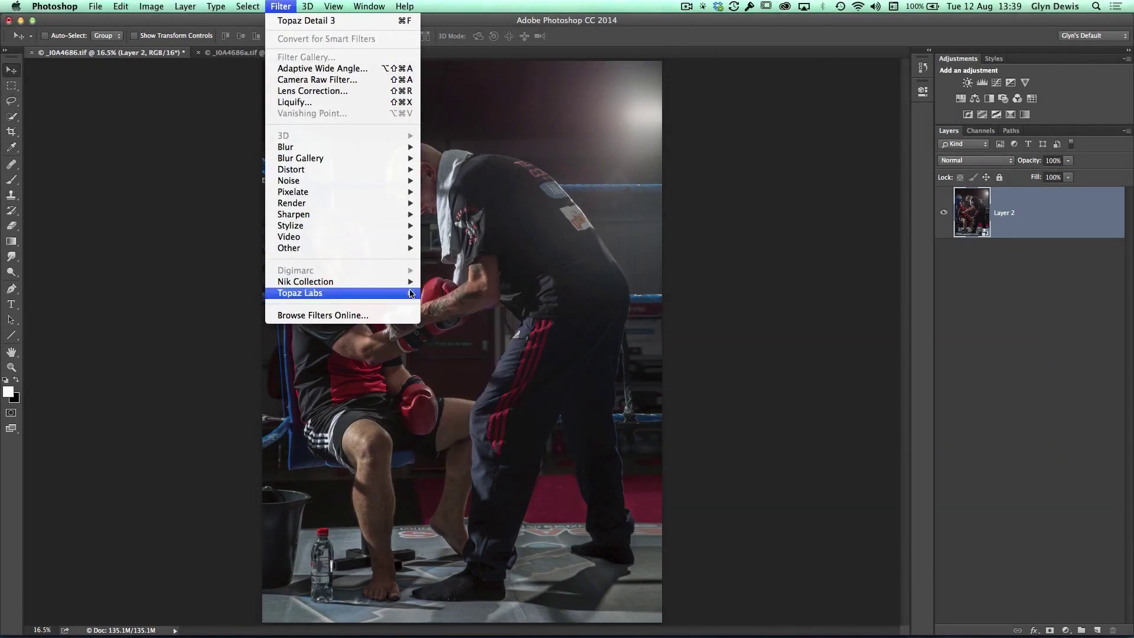
left_click(444, 360)
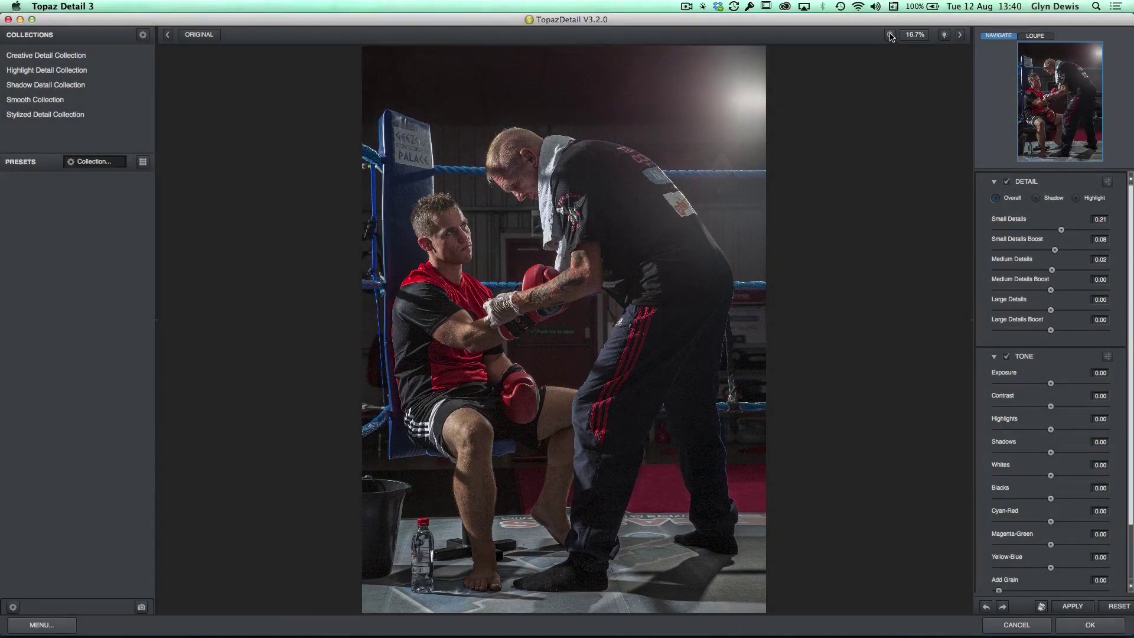
Inspect the gloved arms at 100%, toggle the Original comparison, and apply Topaz Detail 3
left_click(888, 36)
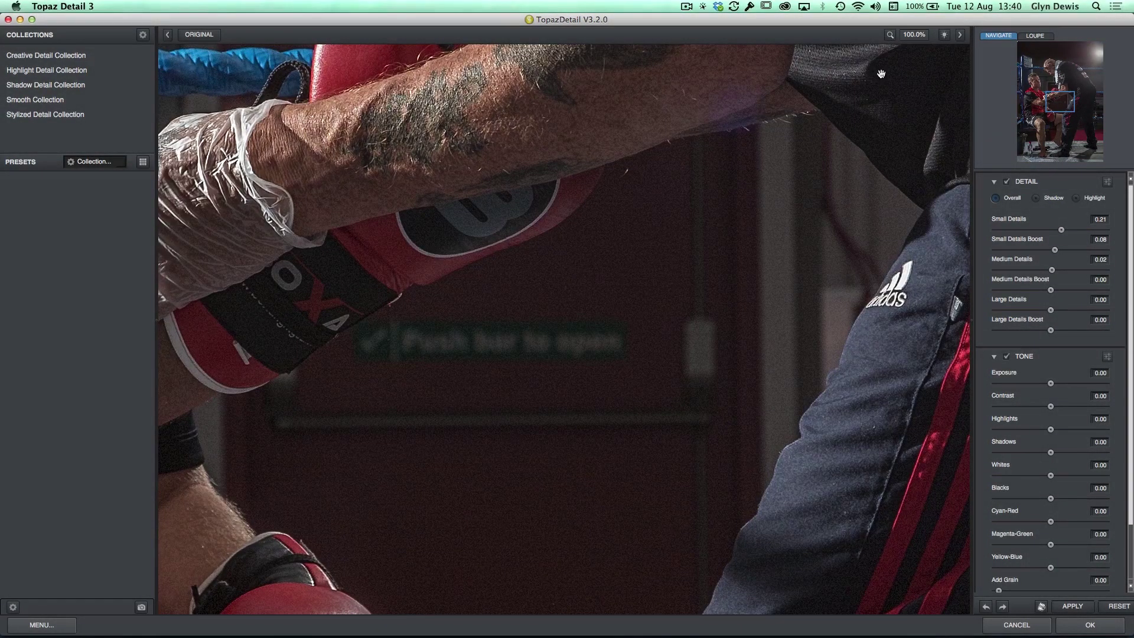
left_click_drag(1061, 99, 1039, 89)
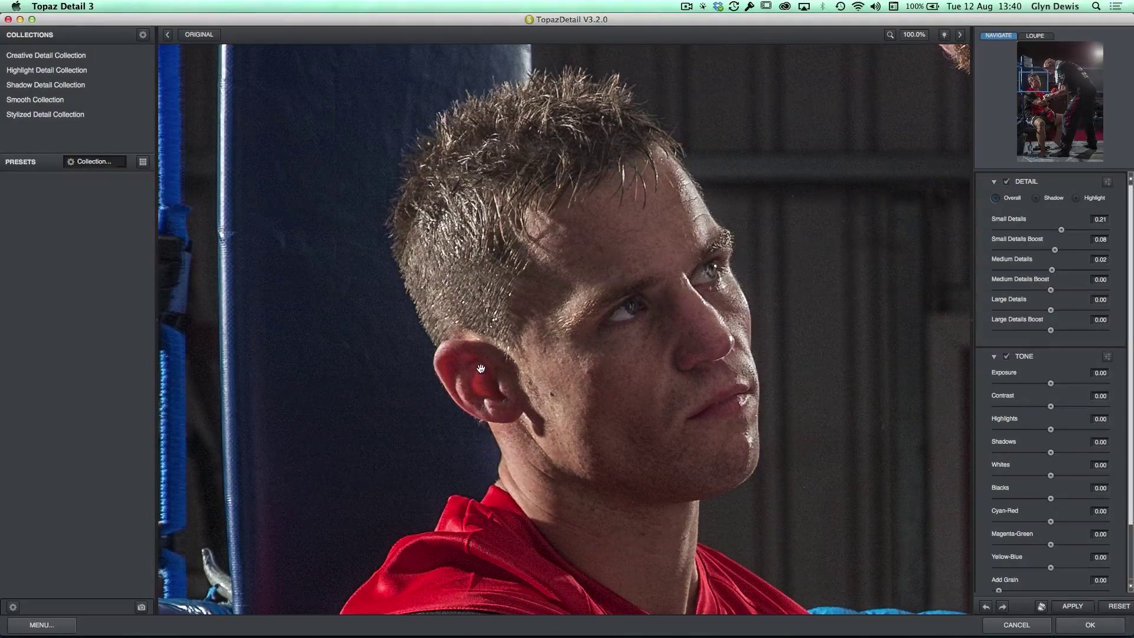
left_click(516, 331)
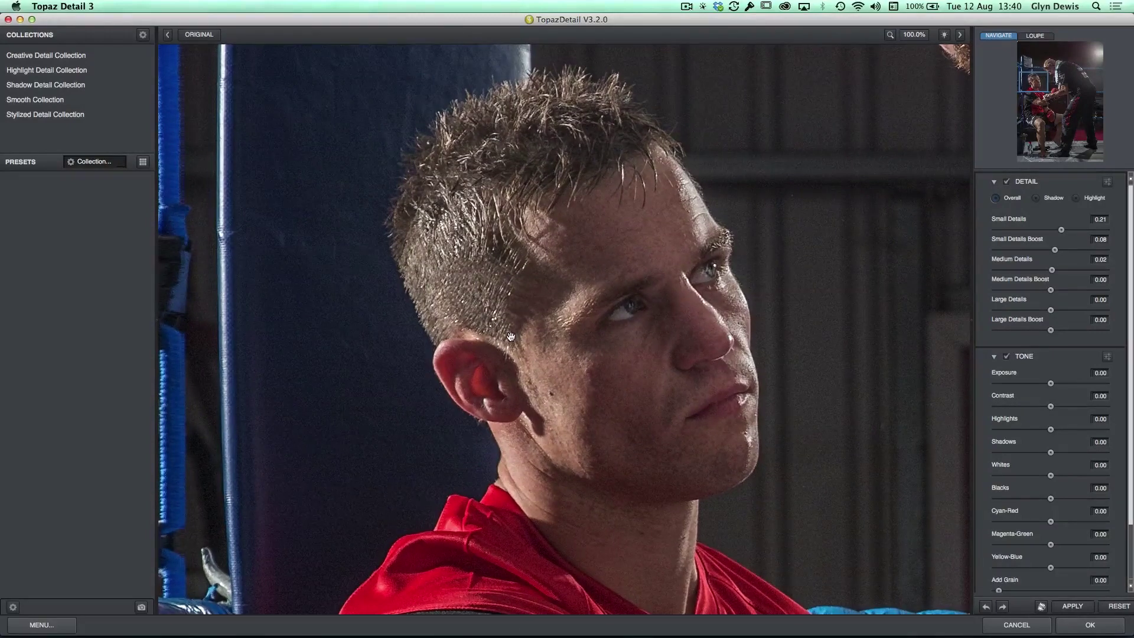
left_click(513, 334)
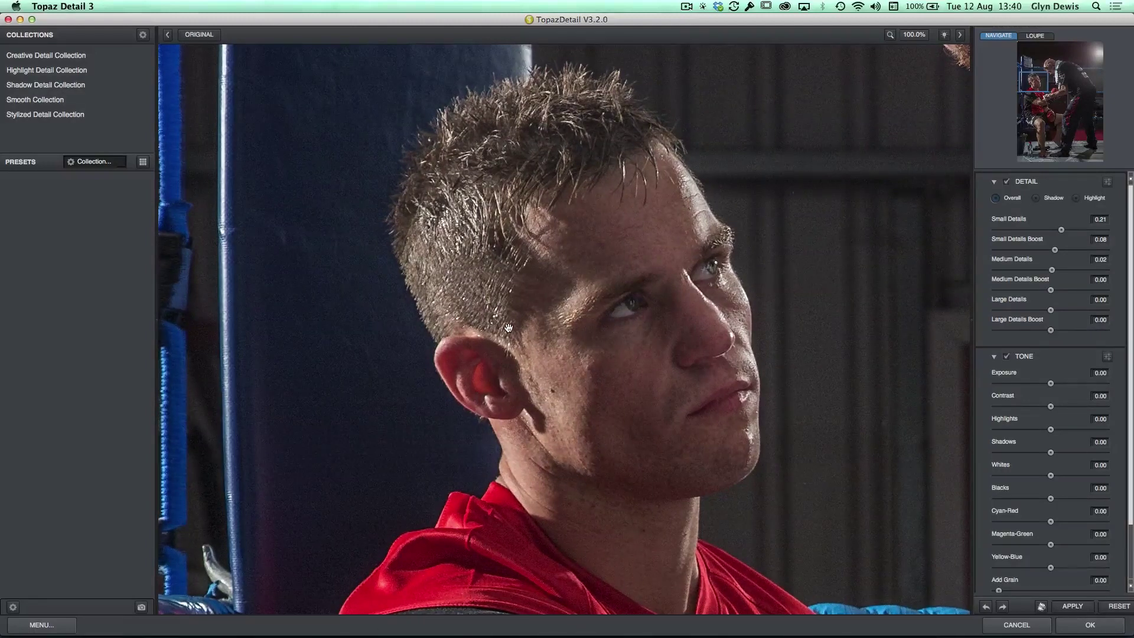
left_click(1084, 627)
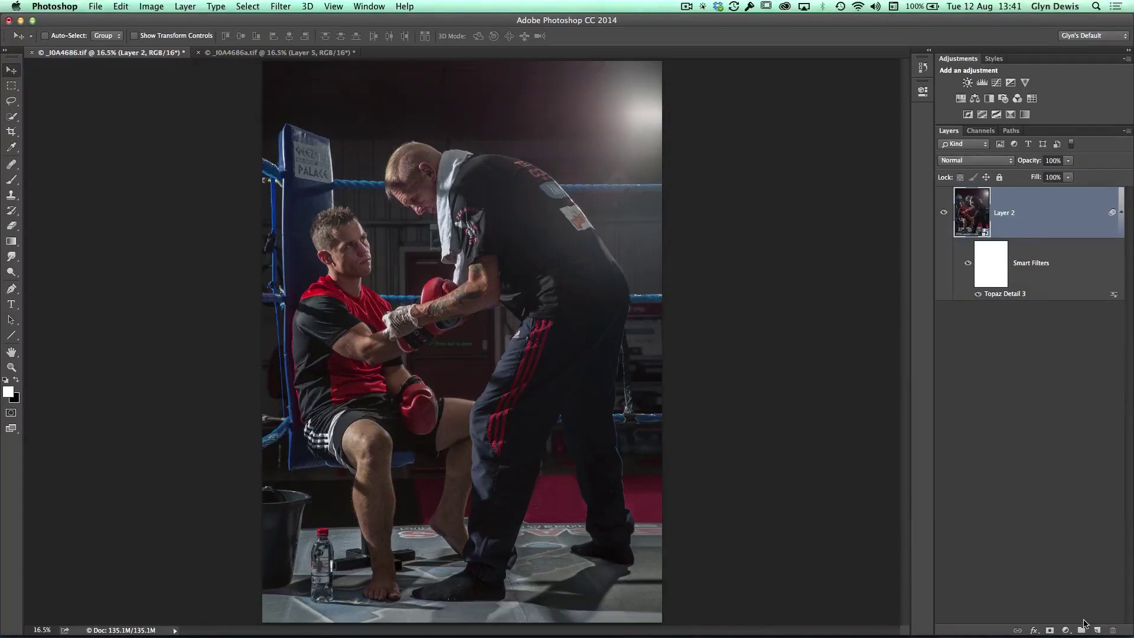
Apply Color Efex Pro 4's Detail Extractor at 25% with Fine effect radius
left_click(277, 7)
mouse_move(303, 283)
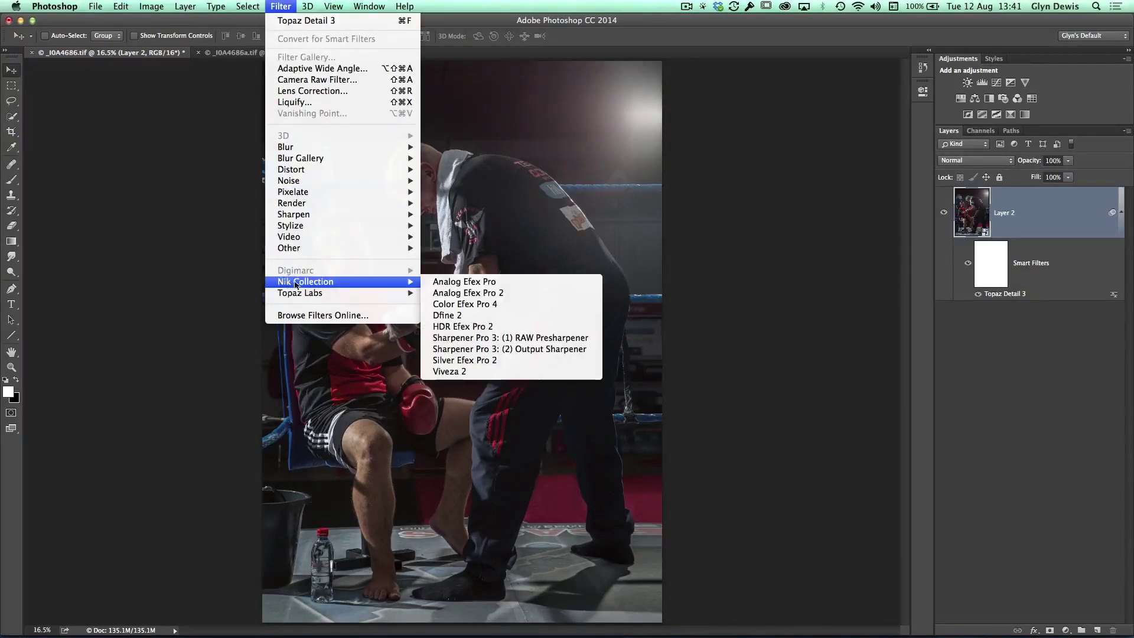
left_click(452, 306)
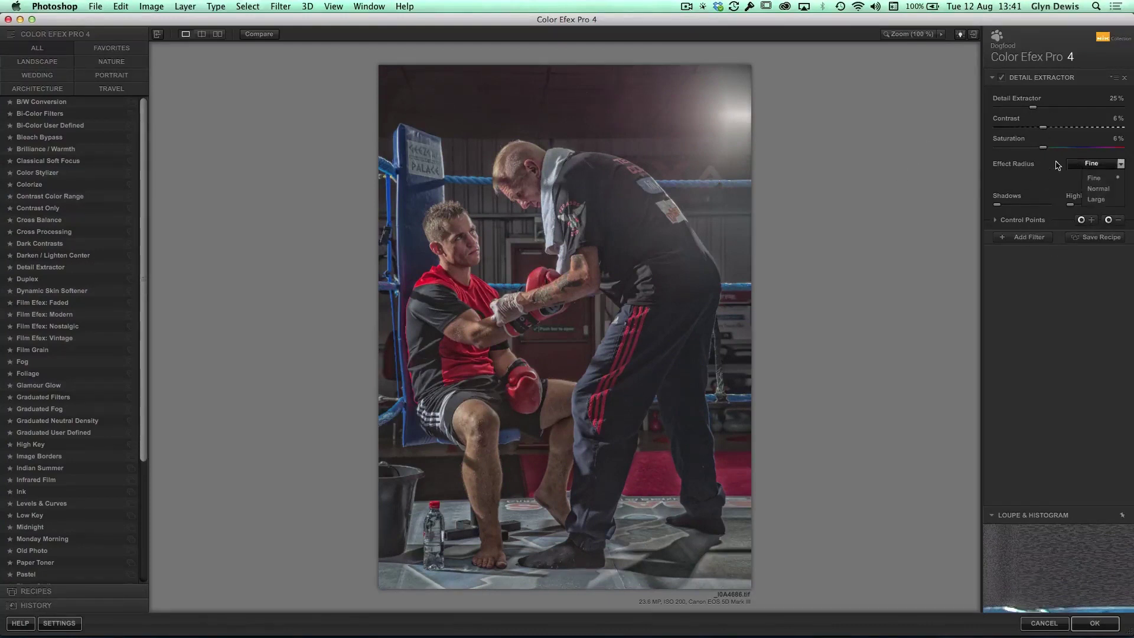
left_click(1089, 167)
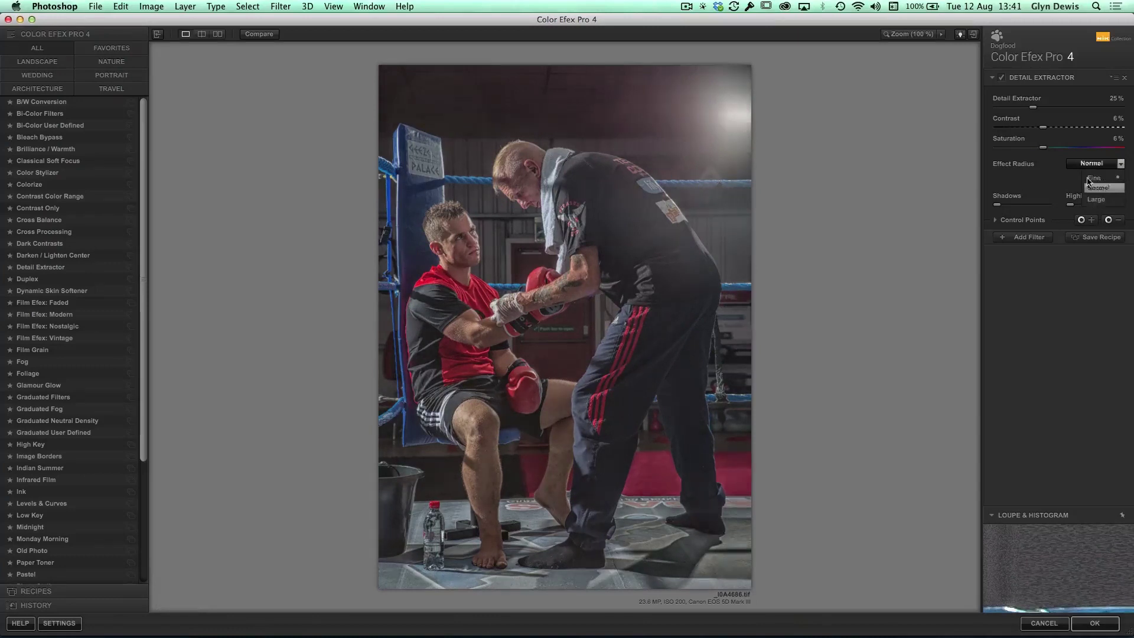
left_click(1091, 178)
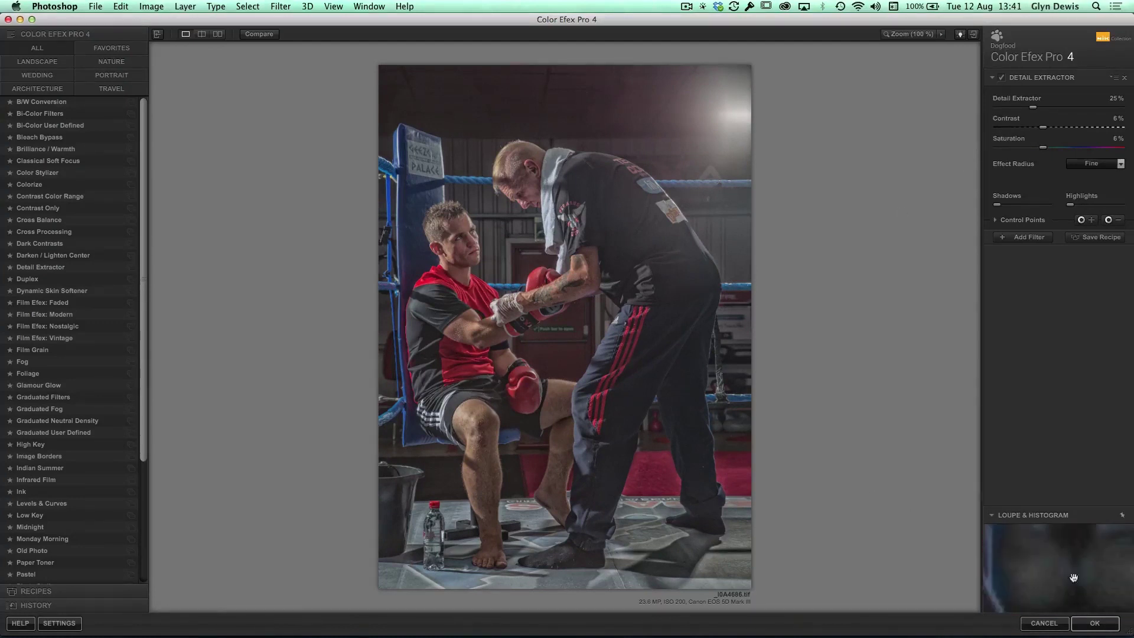
left_click(1095, 624)
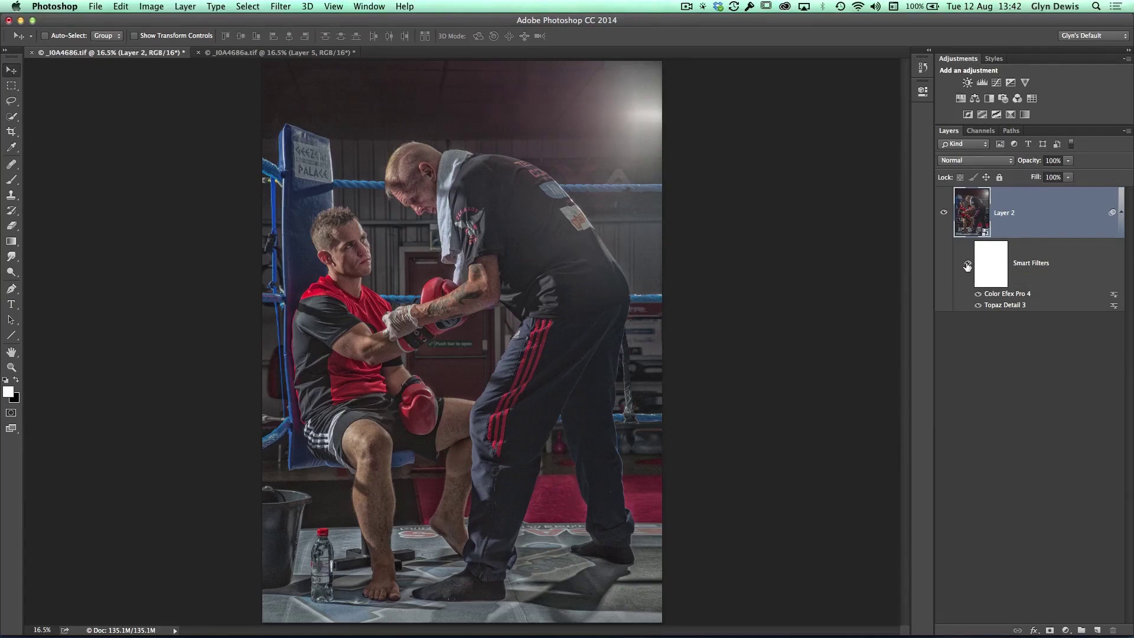
left_click(967, 267)
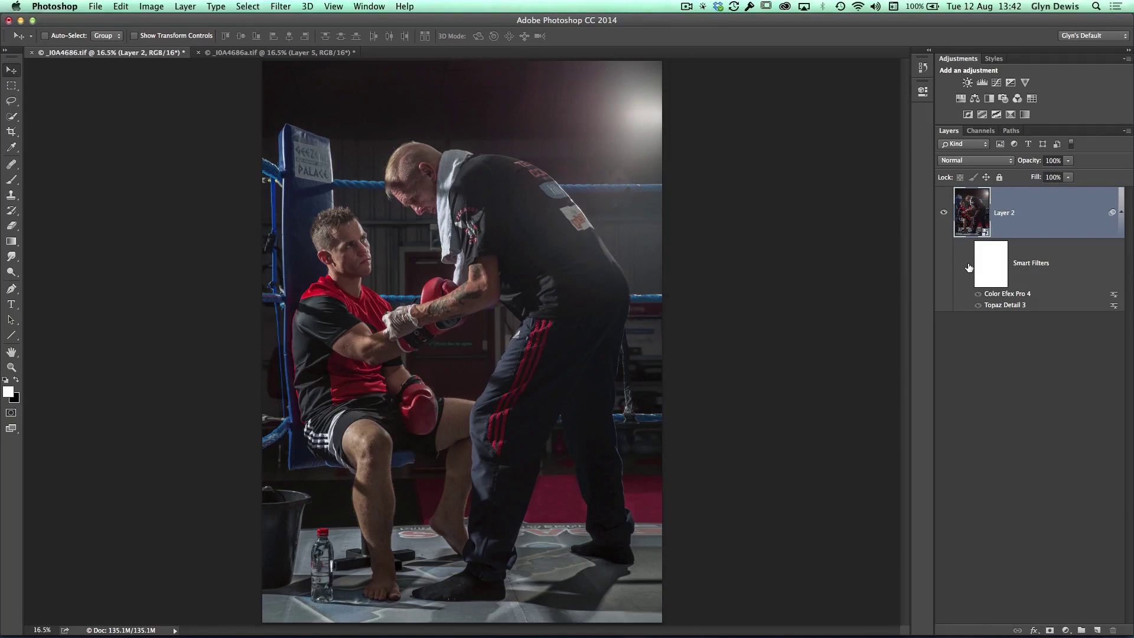
left_click(968, 266)
left_click(967, 267)
left_click(966, 266)
left_click(966, 266)
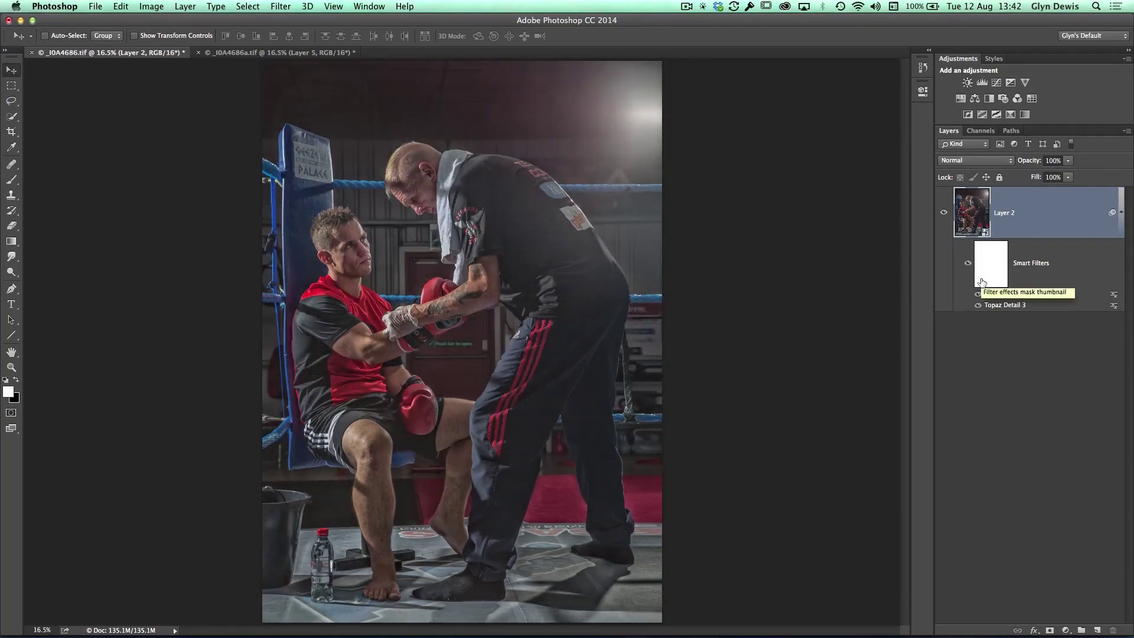
scroll(401, 328, "up", 5)
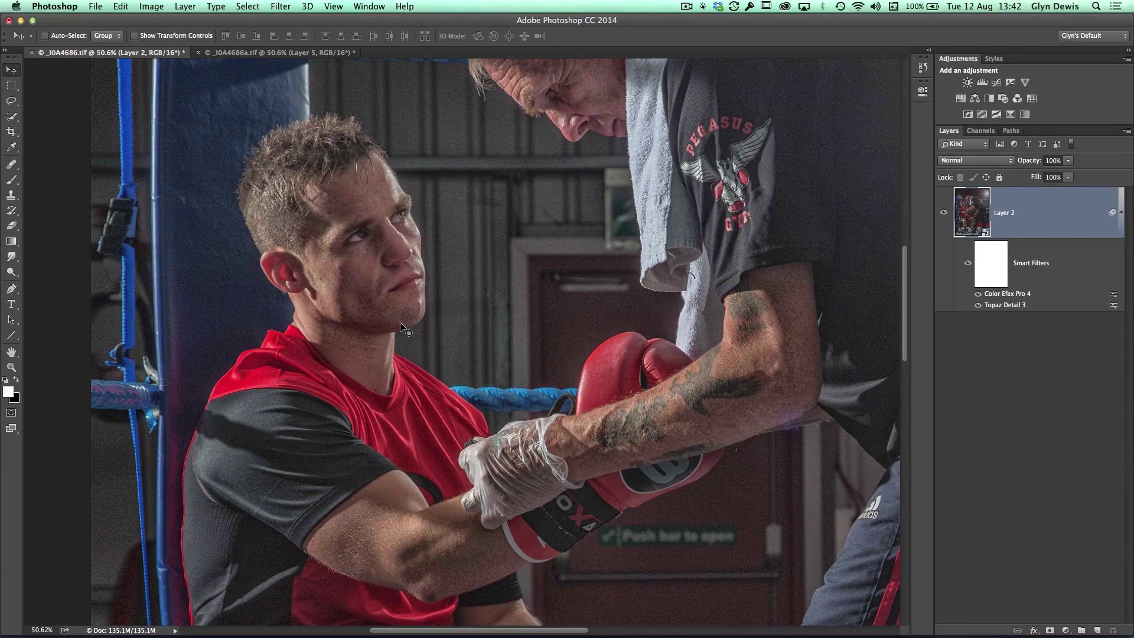
left_click(450, 395, "alt")
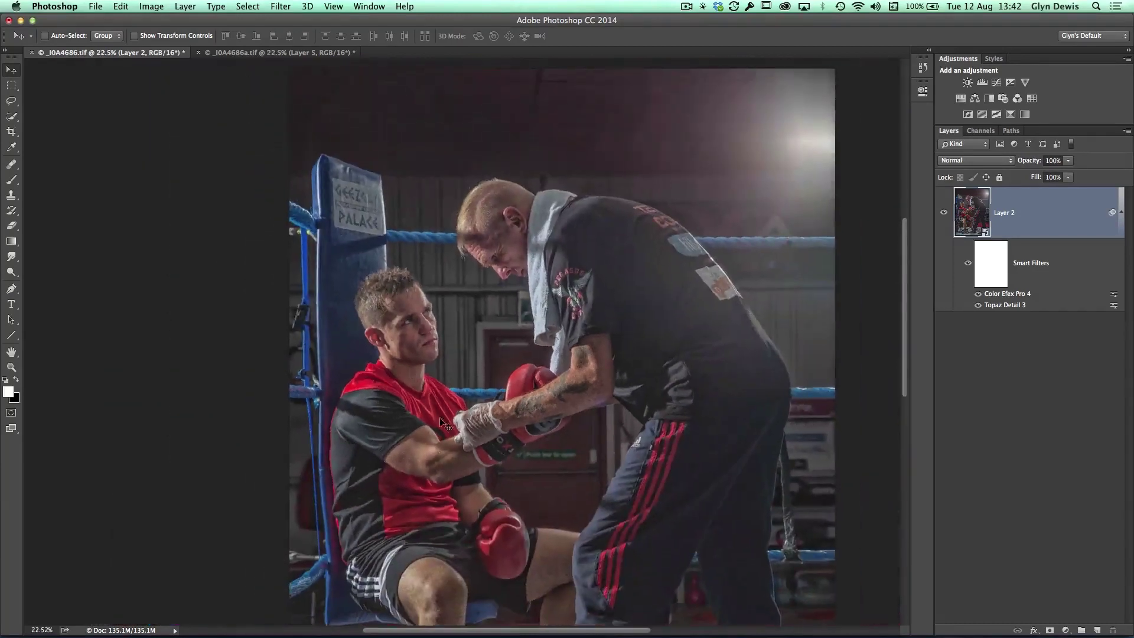
left_click(449, 399, "alt")
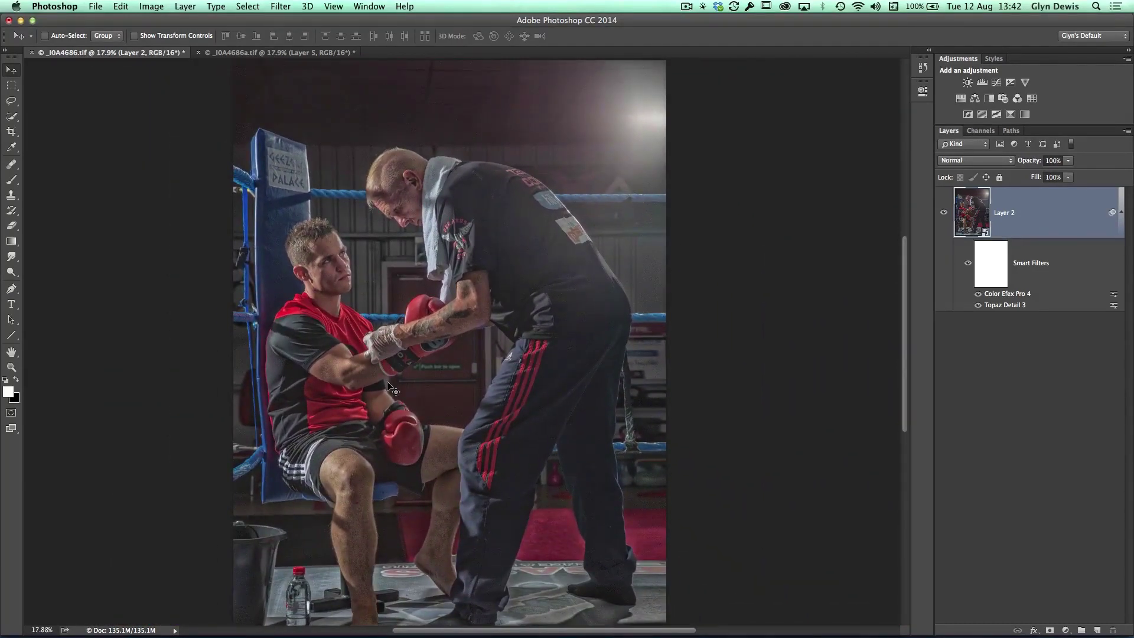
Create Layer 3, fill it with 50% Gray, and set its blend mode to Soft Light
left_click(1095, 629)
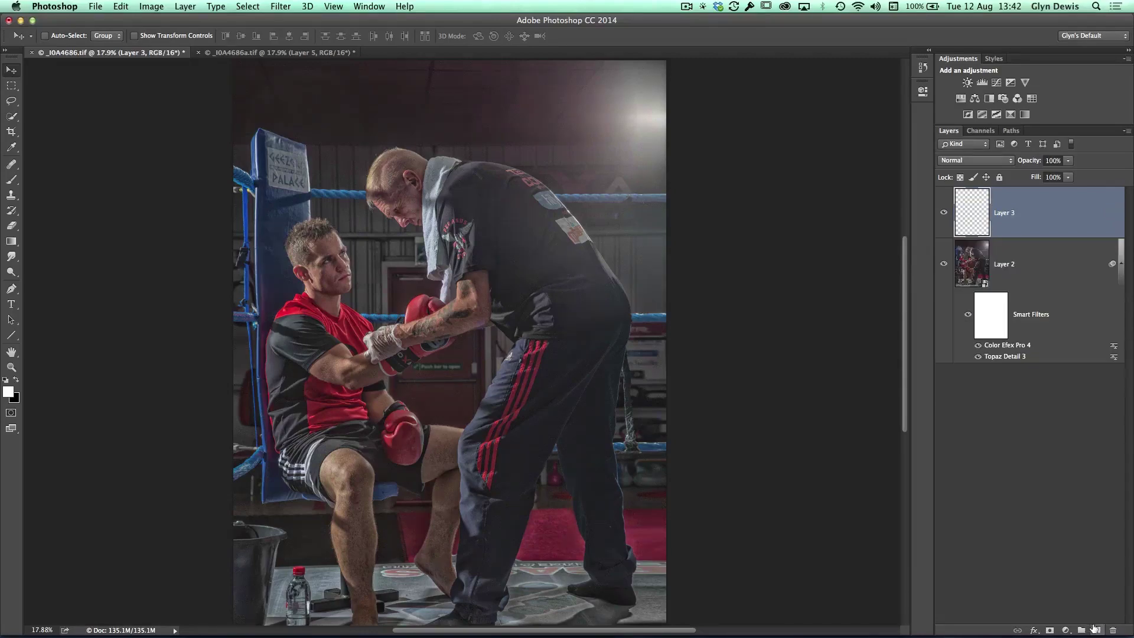
left_click(121, 7)
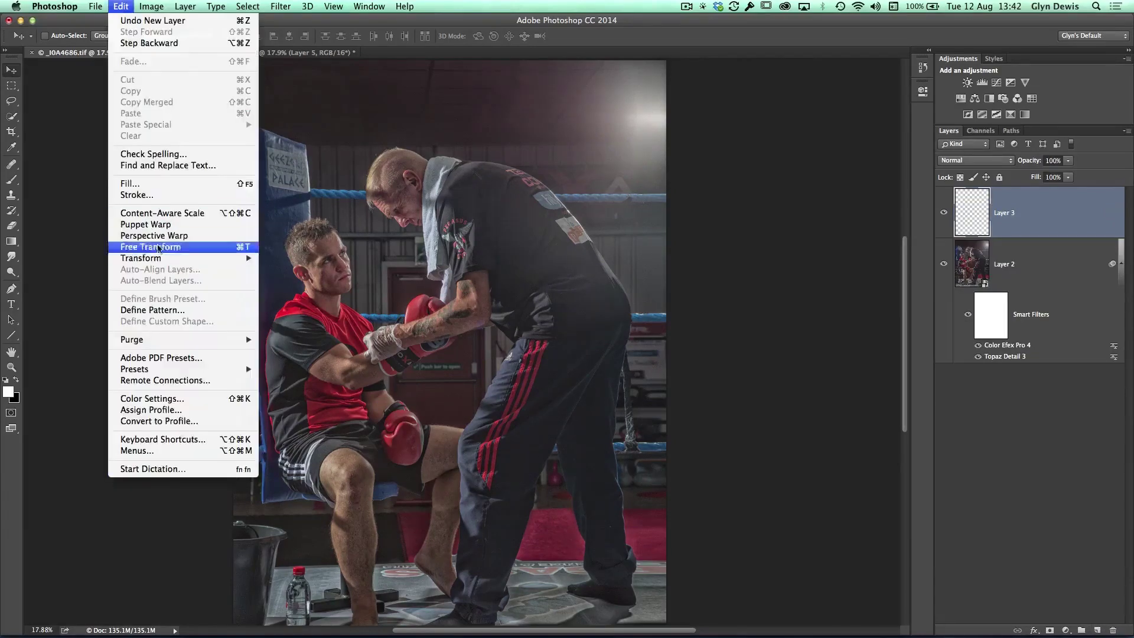
left_click(136, 185)
left_click(398, 205)
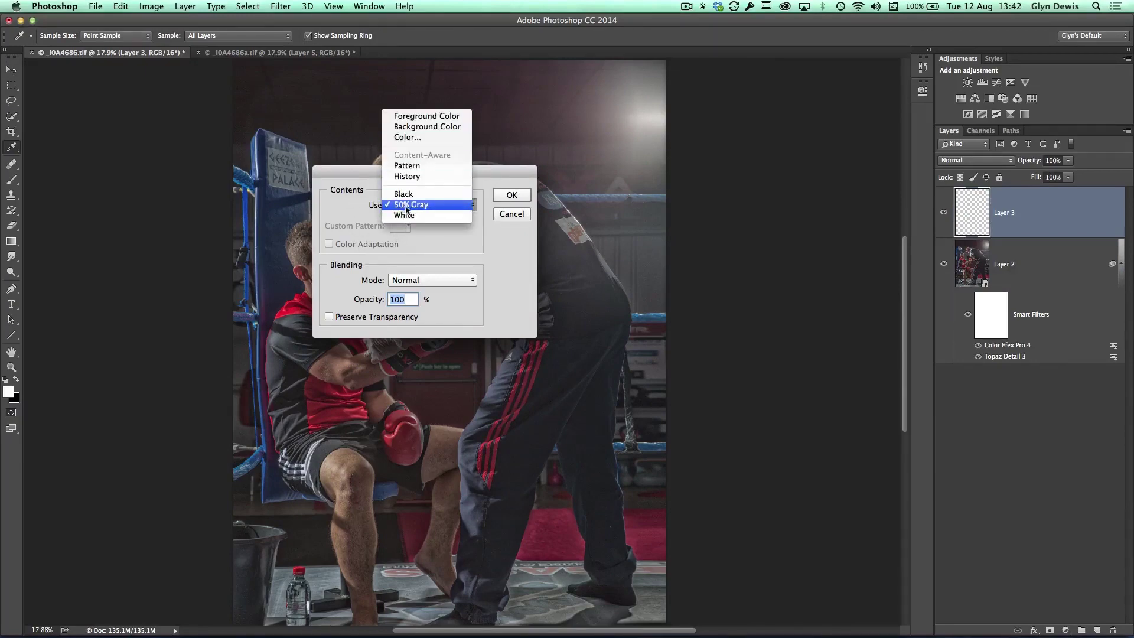
left_click(502, 201)
left_click(501, 197)
key("v")
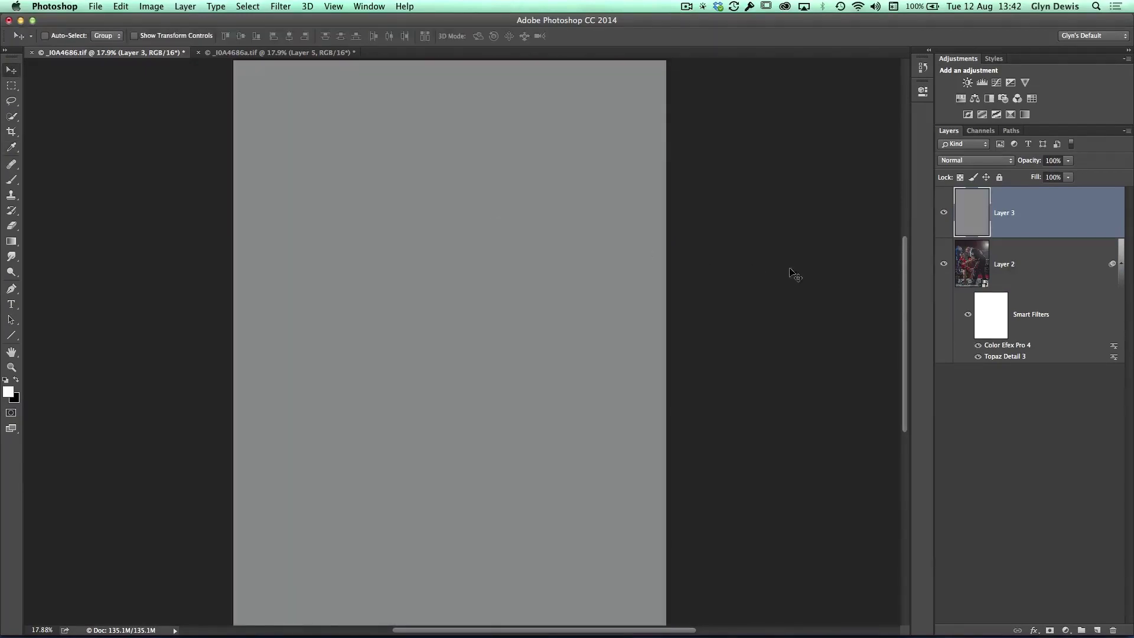
left_click(954, 164)
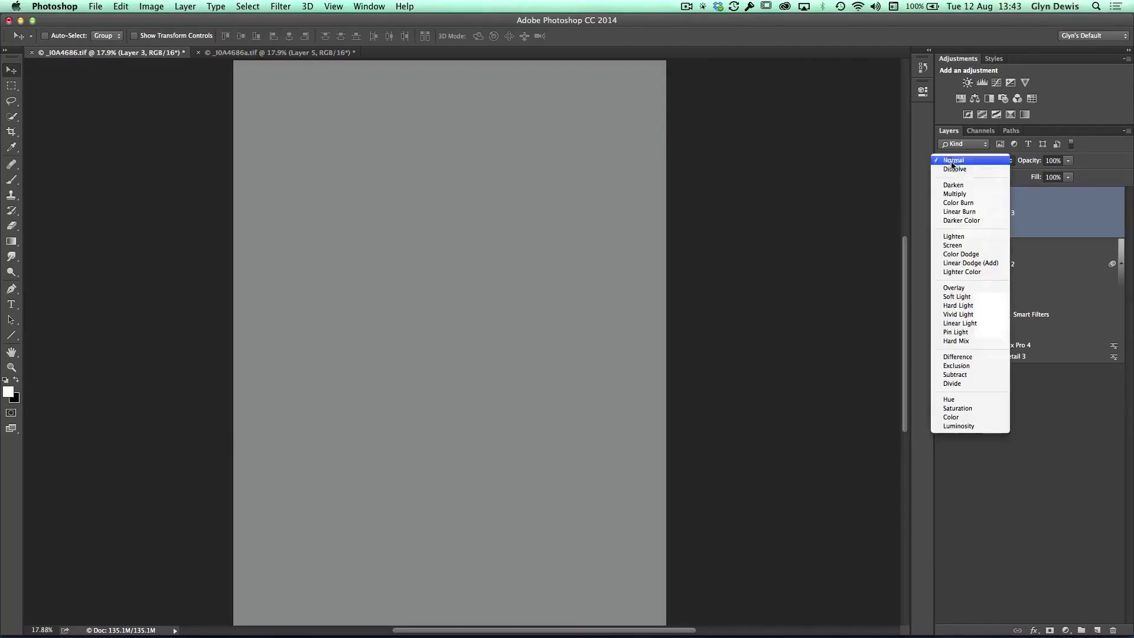
left_click(948, 297)
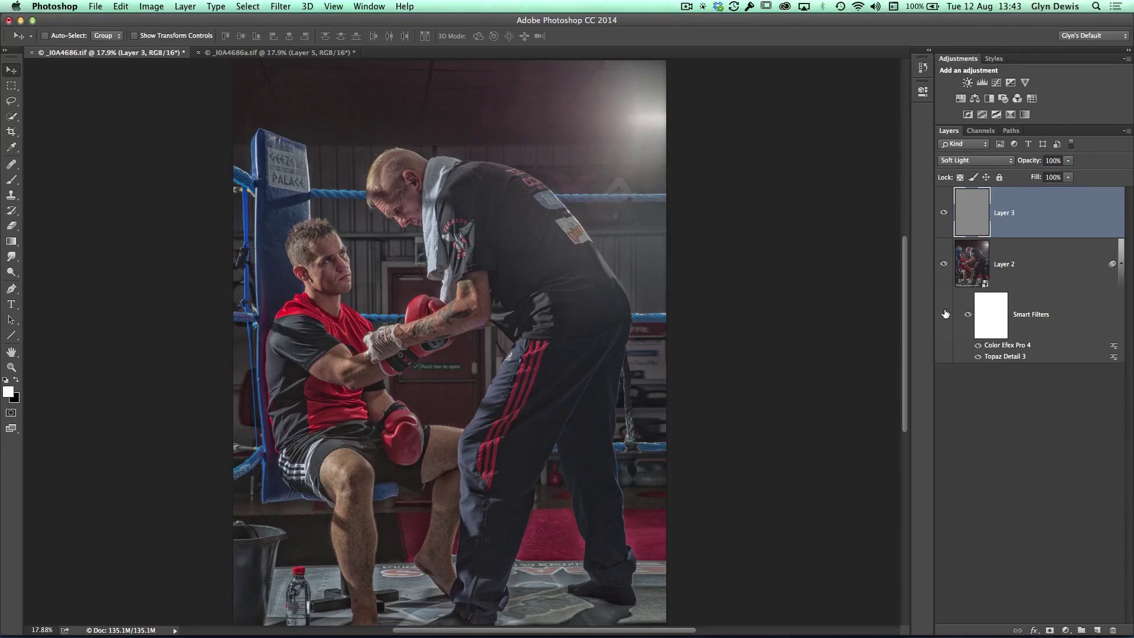
Select the Dodge Tool and zoom in on the boxer's face
left_click(14, 276)
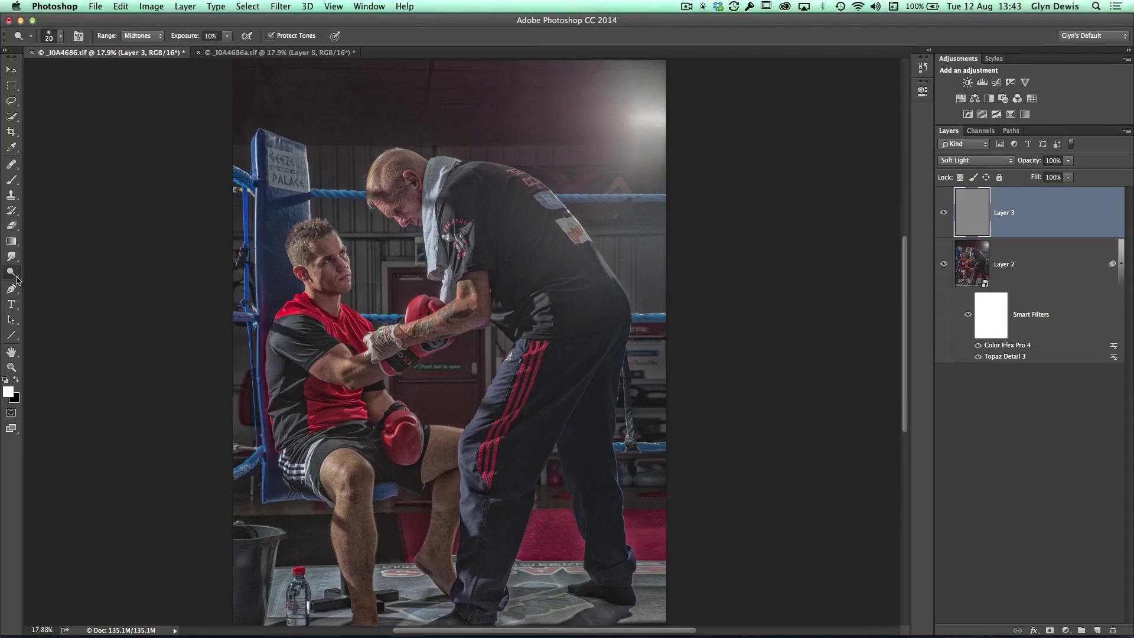
left_click(10, 275)
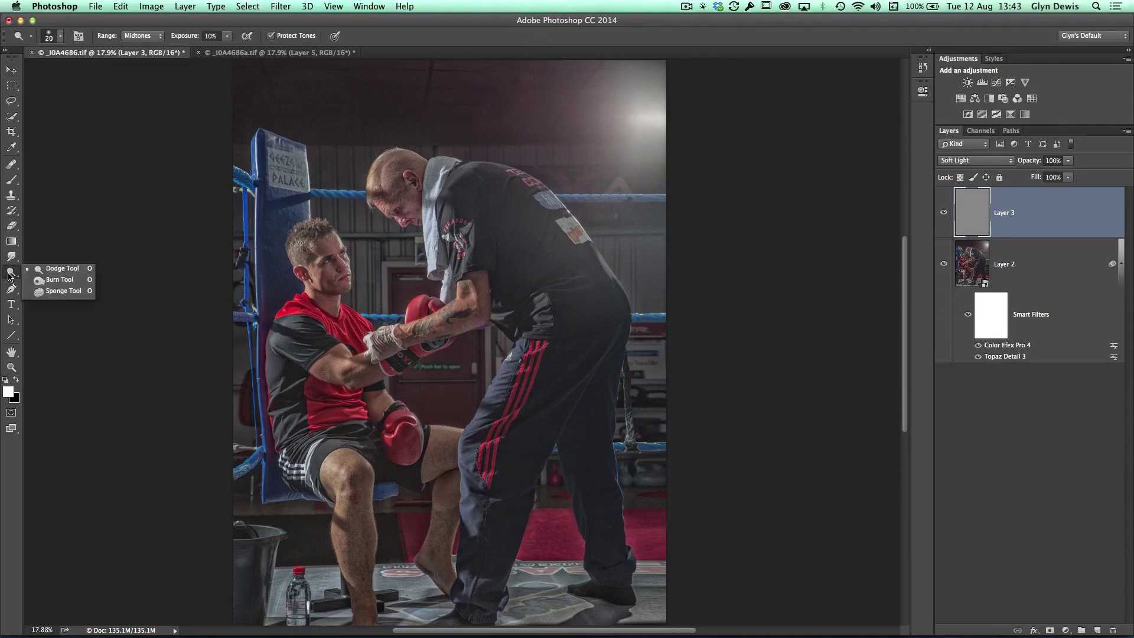
left_click(40, 272)
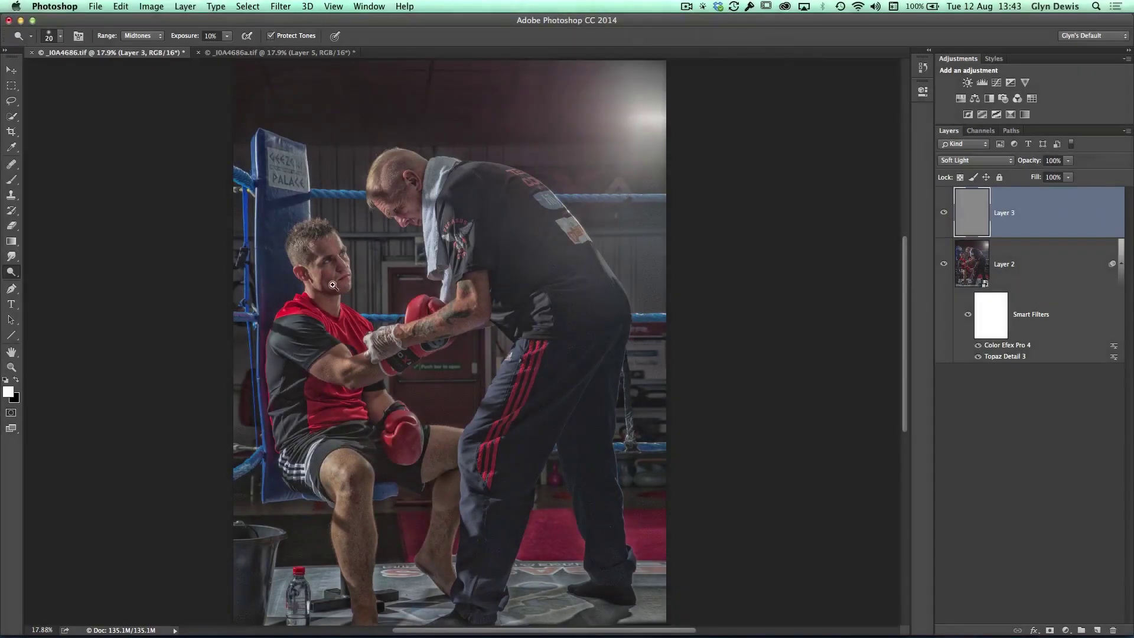
left_click(333, 285)
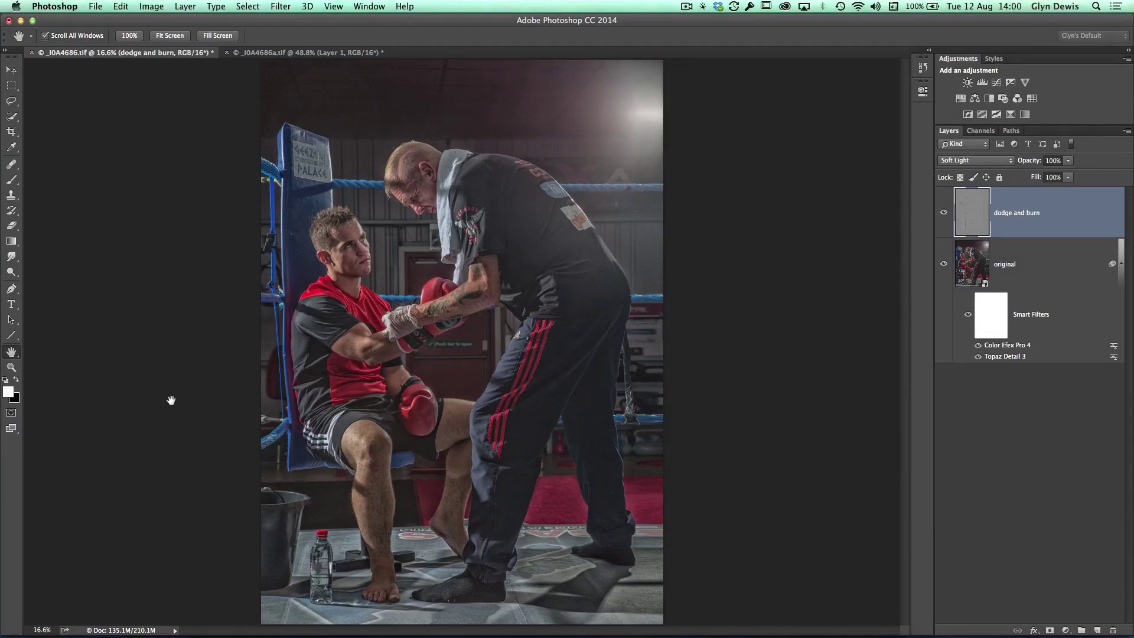
left_click(943, 215)
left_click(943, 215)
left_click(943, 215)
left_click(943, 215)
left_click(943, 214)
left_click(943, 215)
left_click(943, 214)
left_click(943, 215)
mouse_move(384, 243)
left_mouse_down()
mouse_move(478, 365)
mouse_move(549, 369)
left_mouse_up()
left_click(943, 214)
left_click(943, 214)
left_click(943, 214)
left_click(942, 216)
left_click_drag(399, 509, 498, 159)
left_click(942, 214)
left_click(942, 214)
left_click(943, 213)
left_click(943, 214)
scroll(401, 354, "down", 5)
scroll(400, 354, "down", 6)
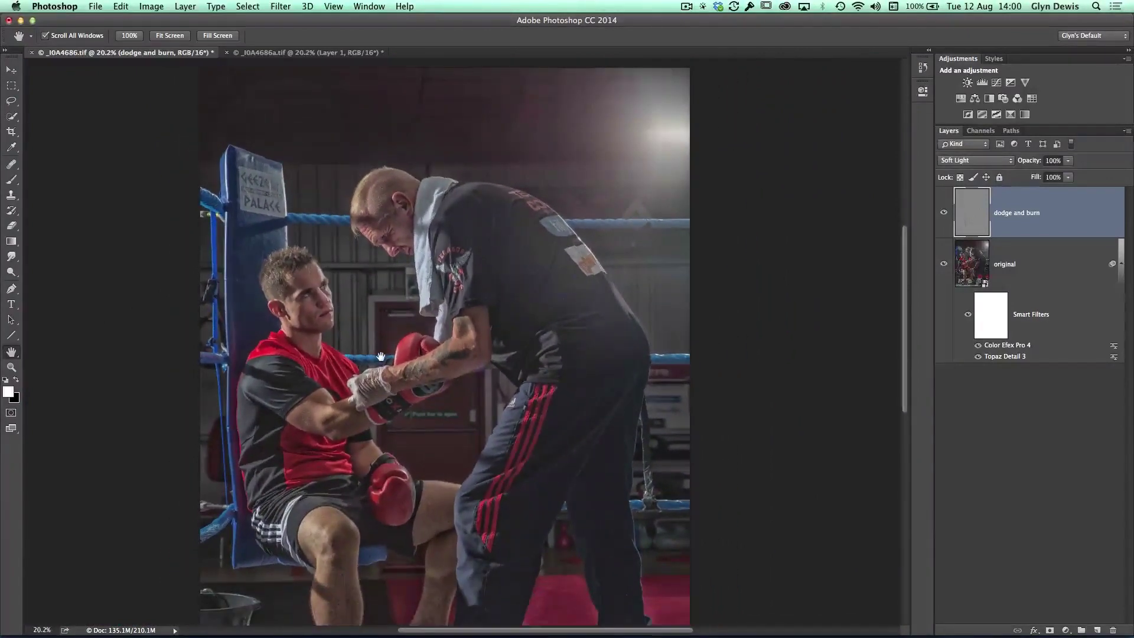
scroll(381, 356, "down", 2)
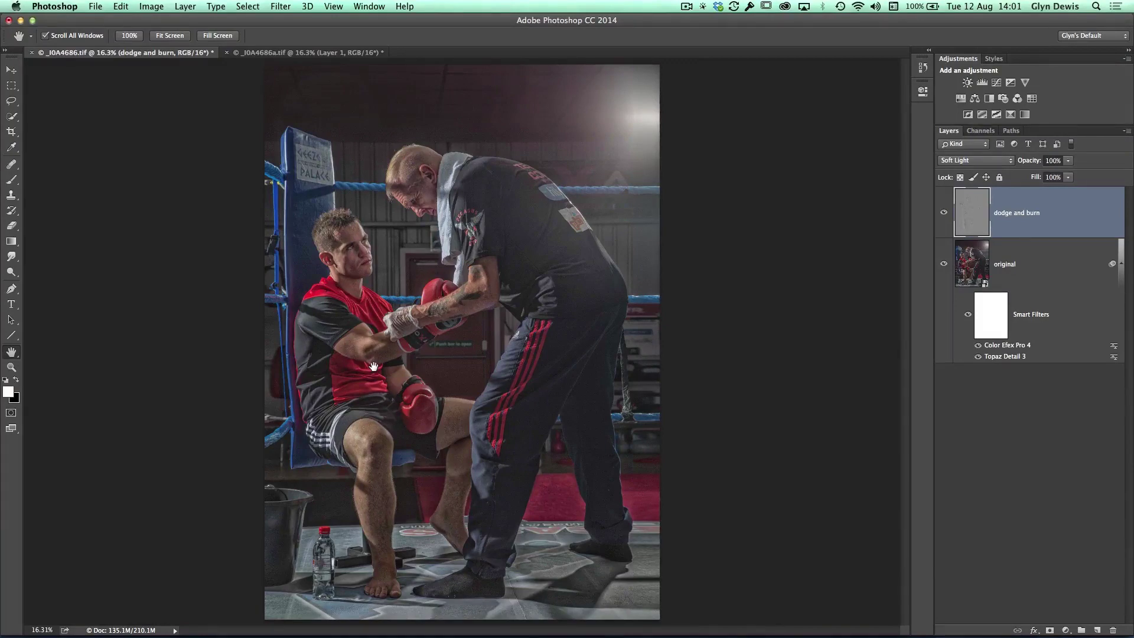
Launch Topaz Clarity on the original layer
left_click(974, 264)
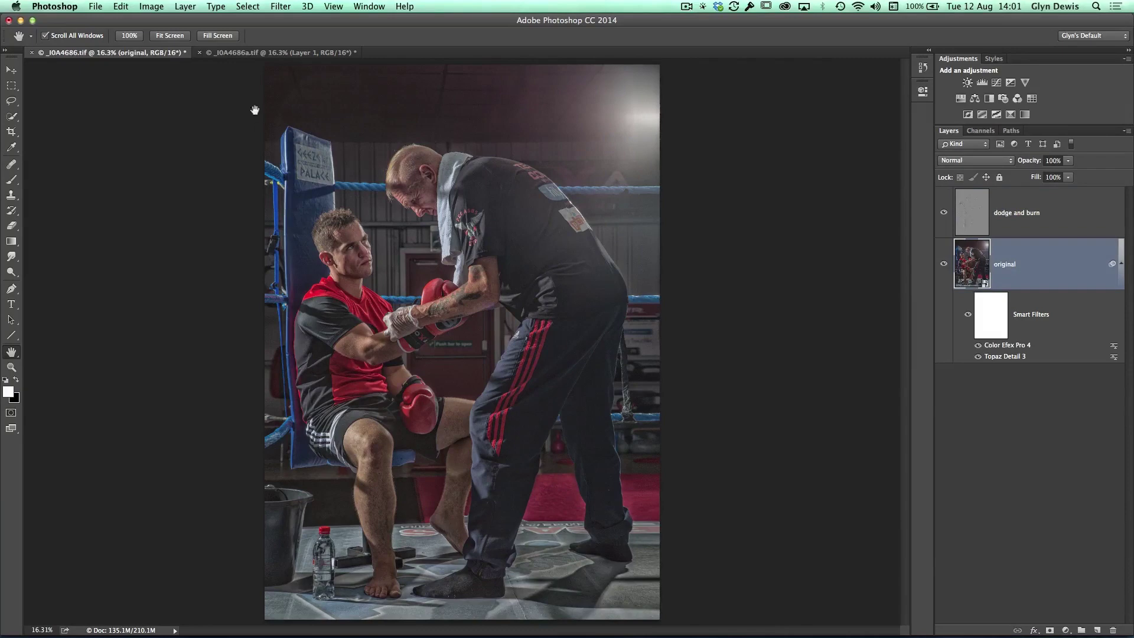
left_click(279, 7)
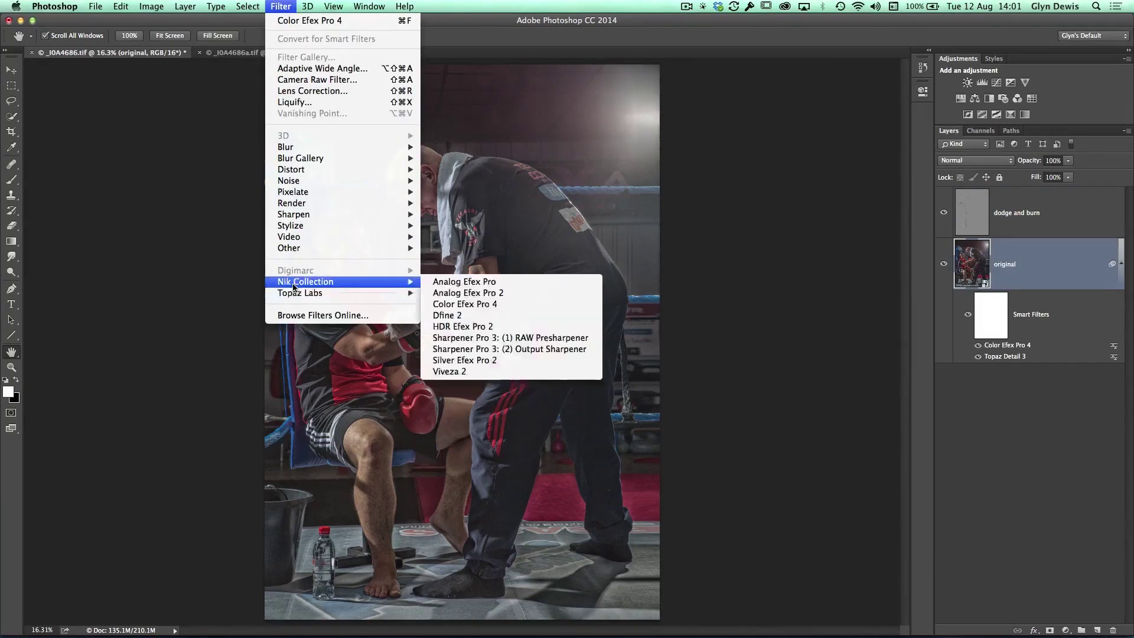
mouse_move(350, 295)
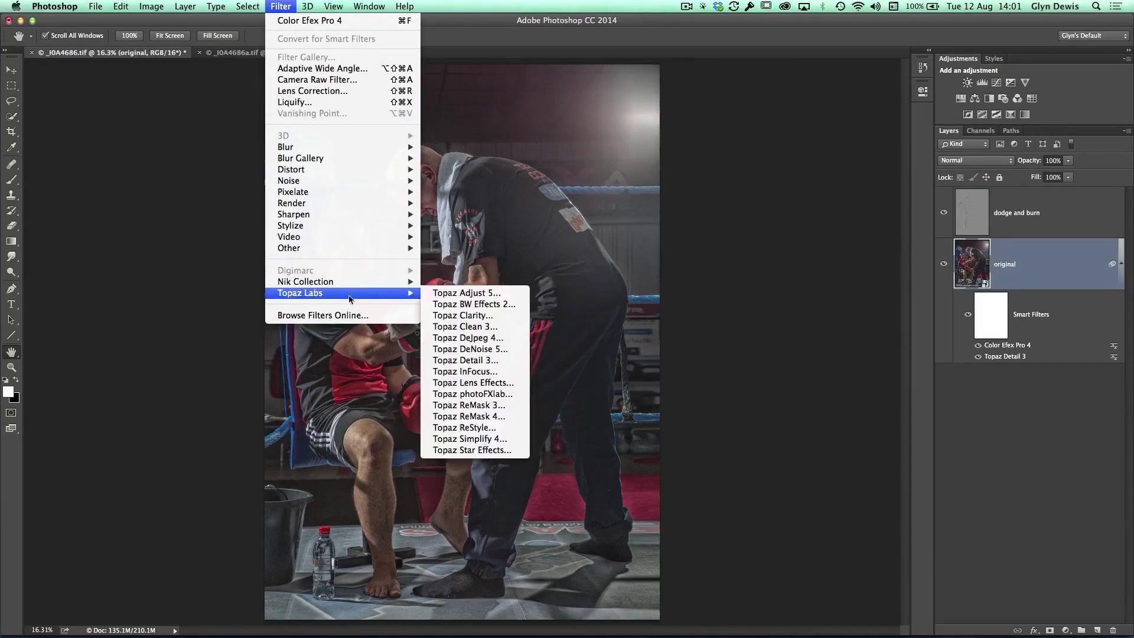
left_click(446, 319)
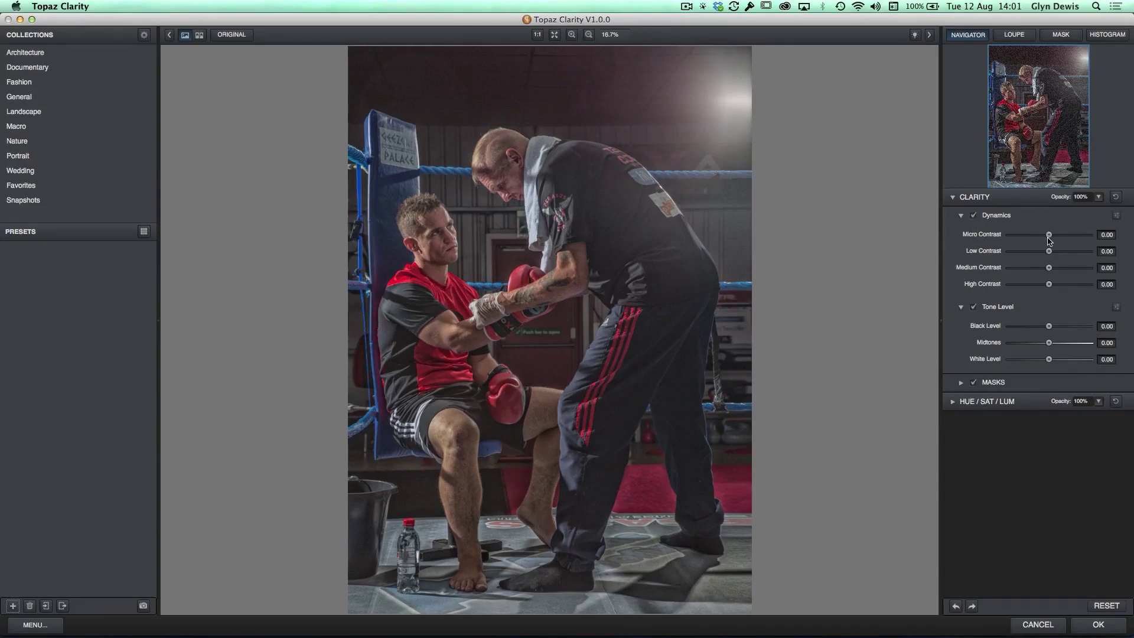
Set Micro Contrast 0.45 and Low Contrast 0.14, compare side by side, and apply
left_click_drag(1047, 237, 1066, 236)
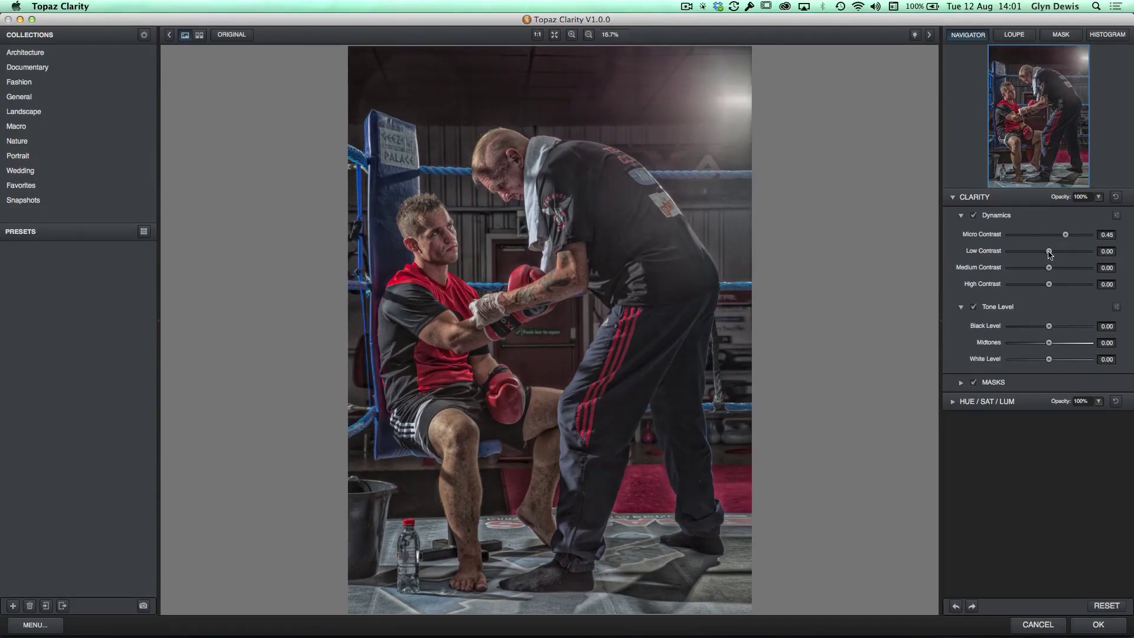
left_click_drag(1048, 252, 1056, 253)
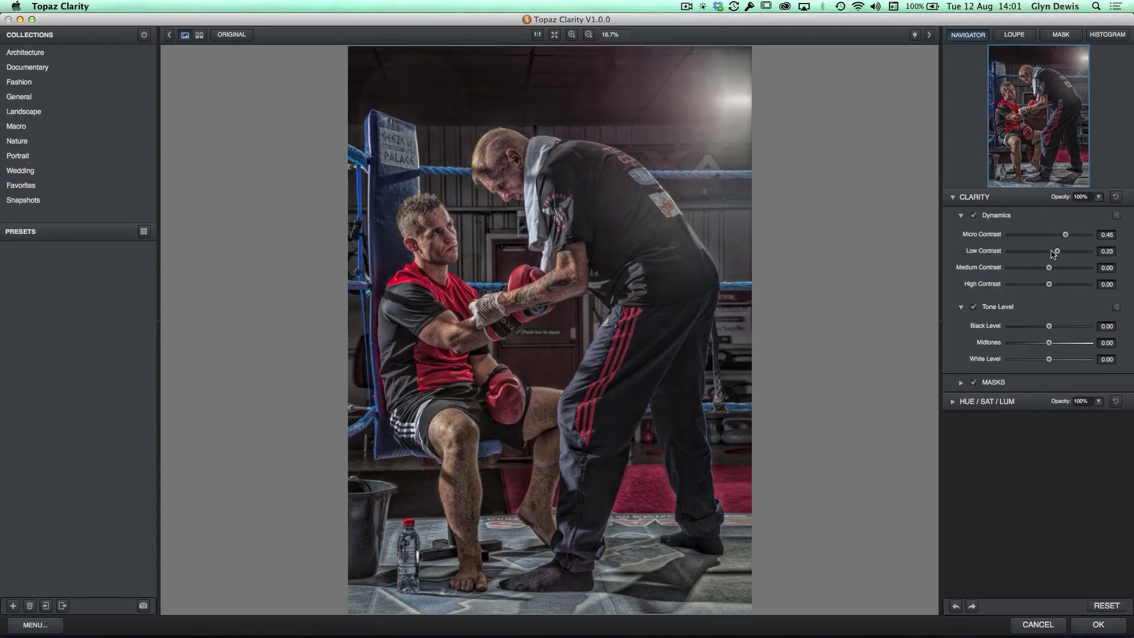
mouse_move(1057, 251)
left_mouse_down()
mouse_move(1051, 269)
mouse_move(1054, 252)
left_mouse_up()
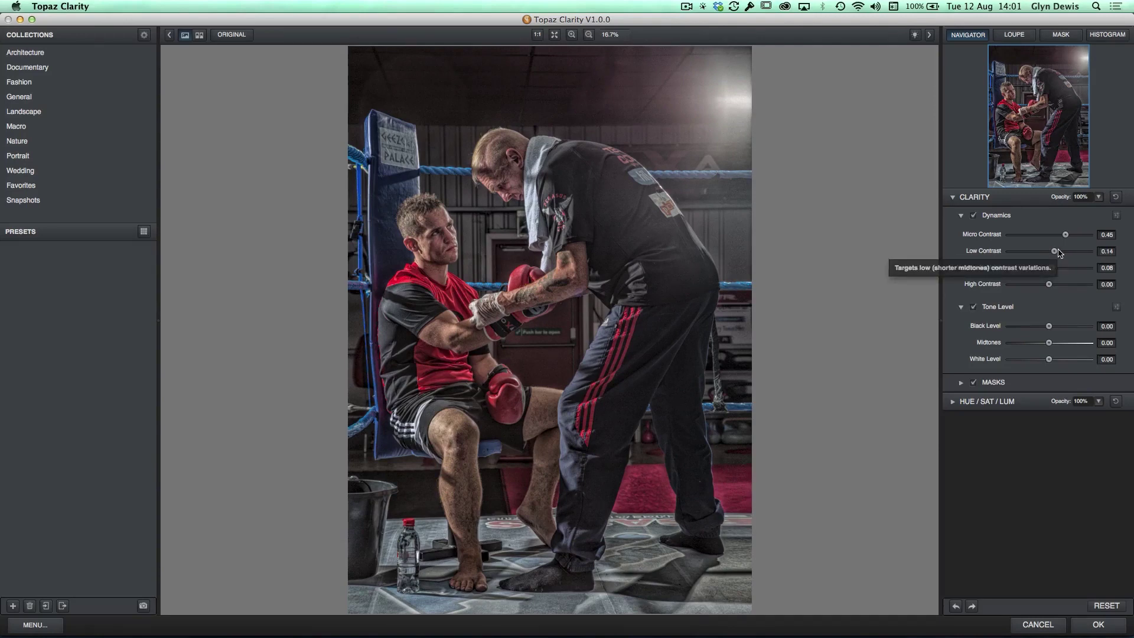
left_click(200, 36)
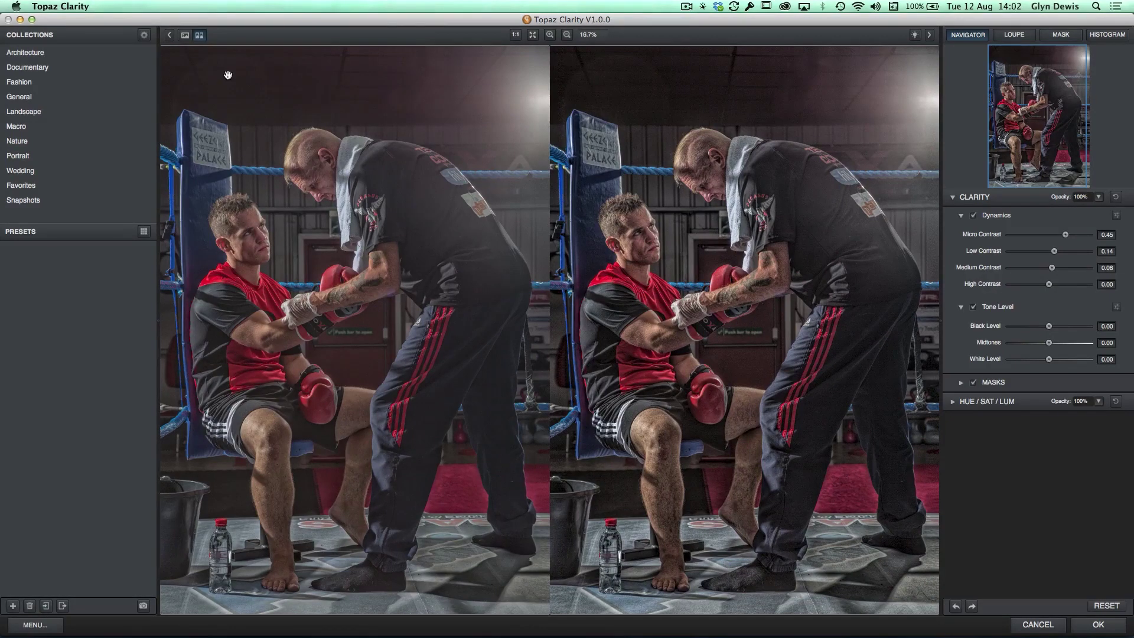
left_click(185, 35)
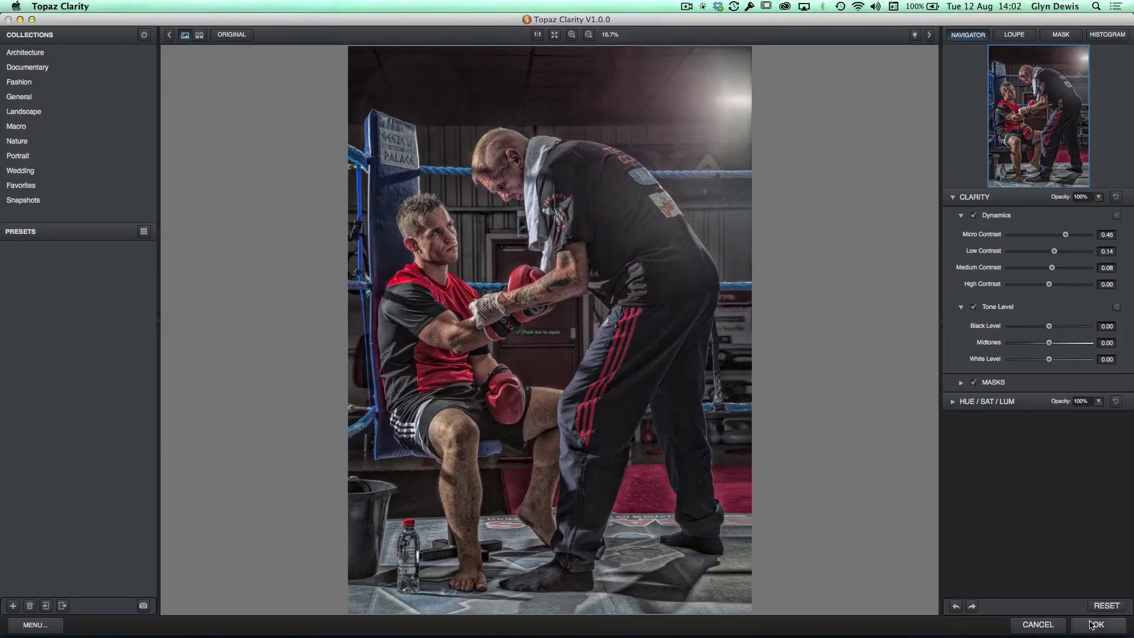
left_click(1090, 623)
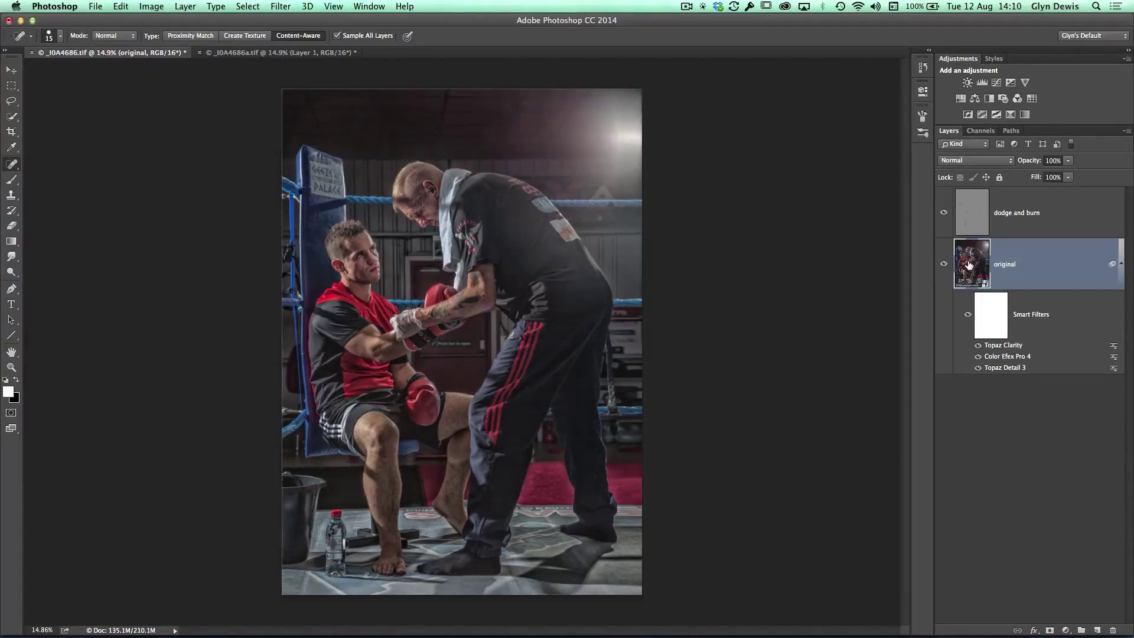
Add a layer above dodge and burn and dab a 1127 px, 0% hardness white brush near the gloves
left_click(979, 235)
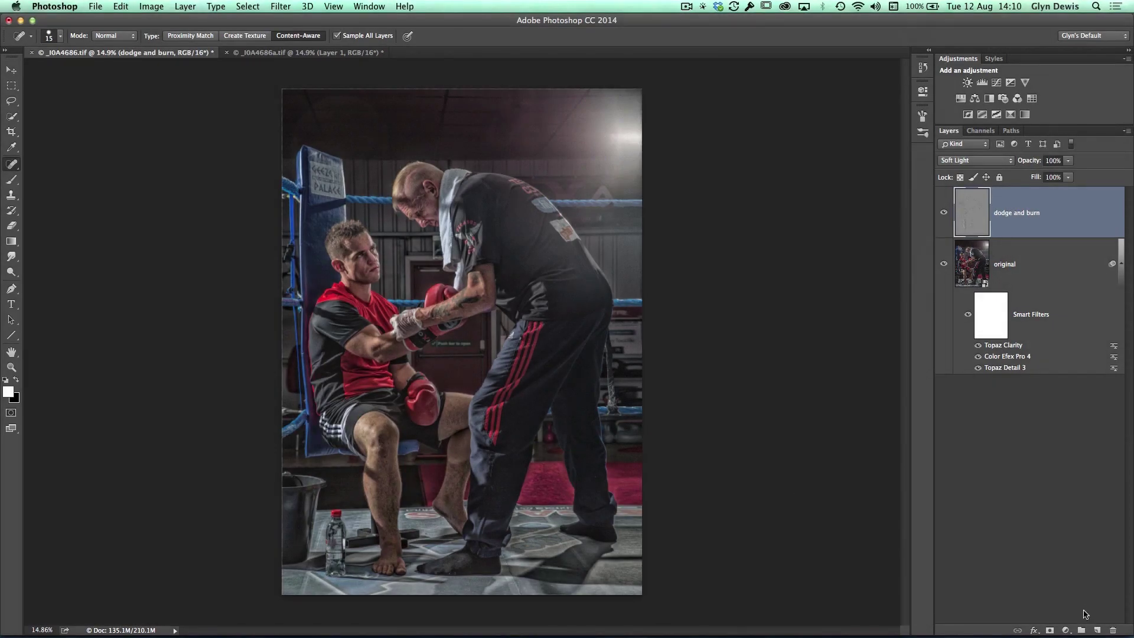
left_click(1094, 629)
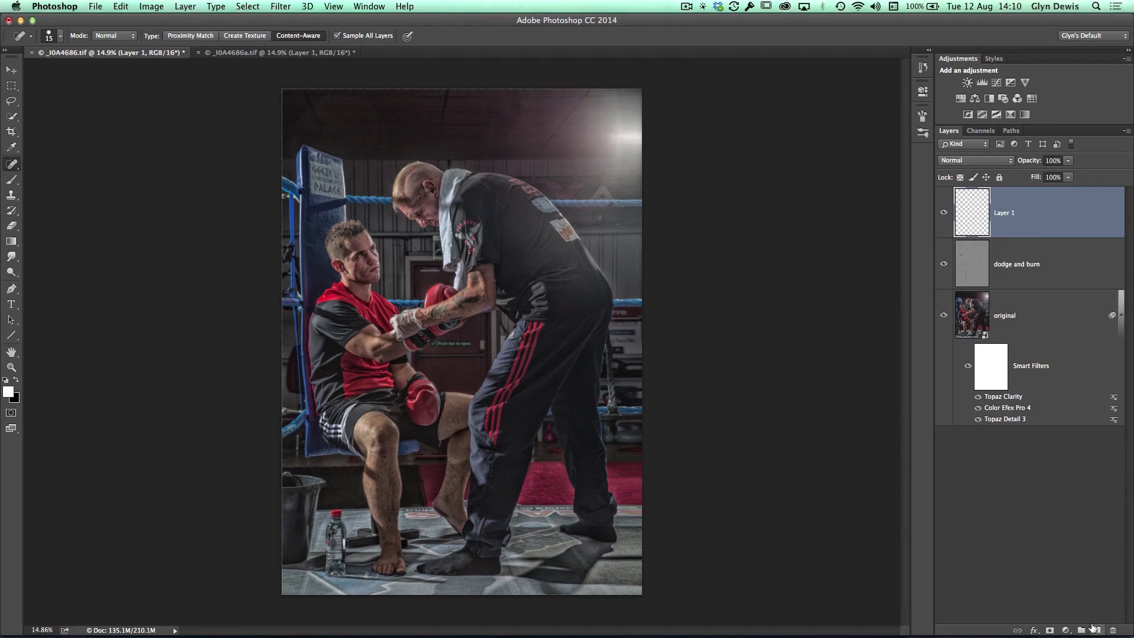
key("b")
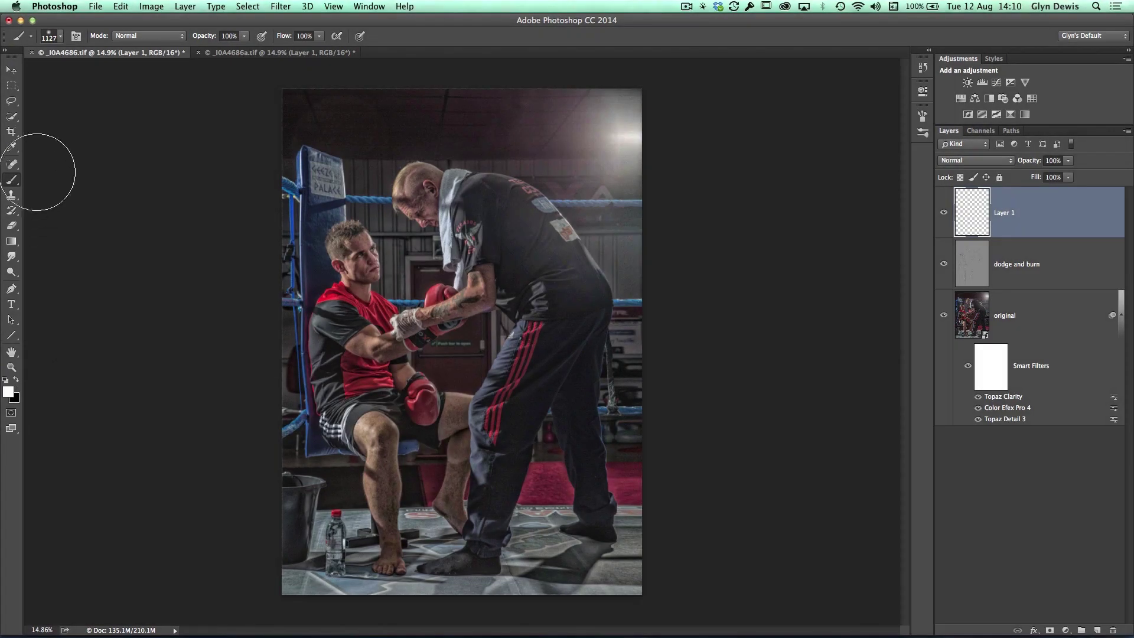
left_click(60, 37)
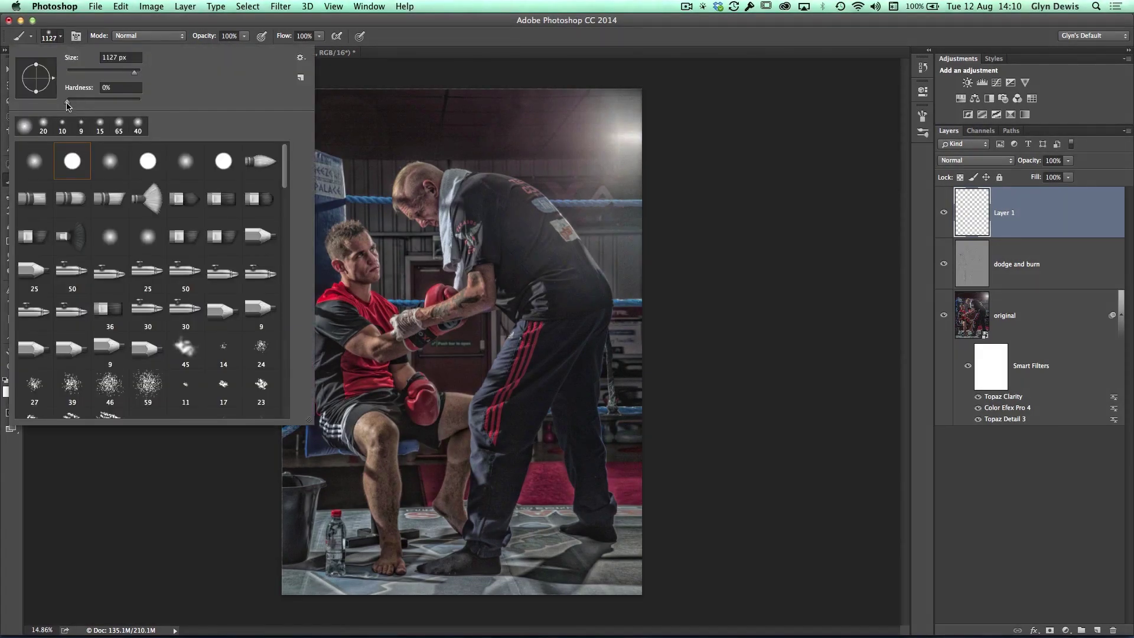
left_click_drag(67, 104, 52, 114)
left_click(75, 36)
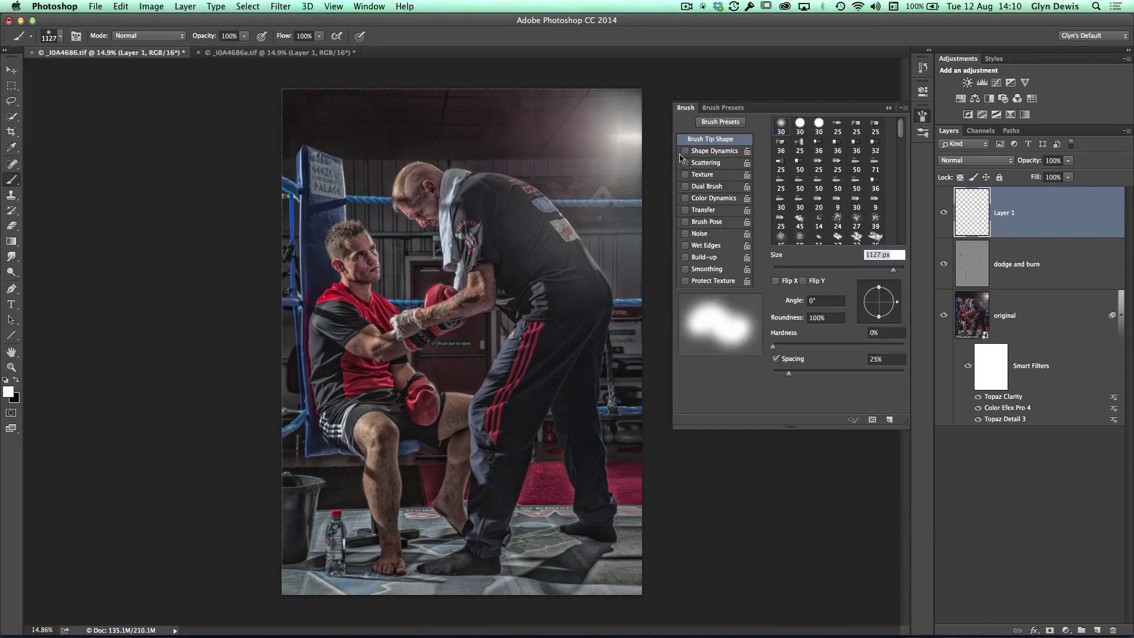
left_click(922, 116)
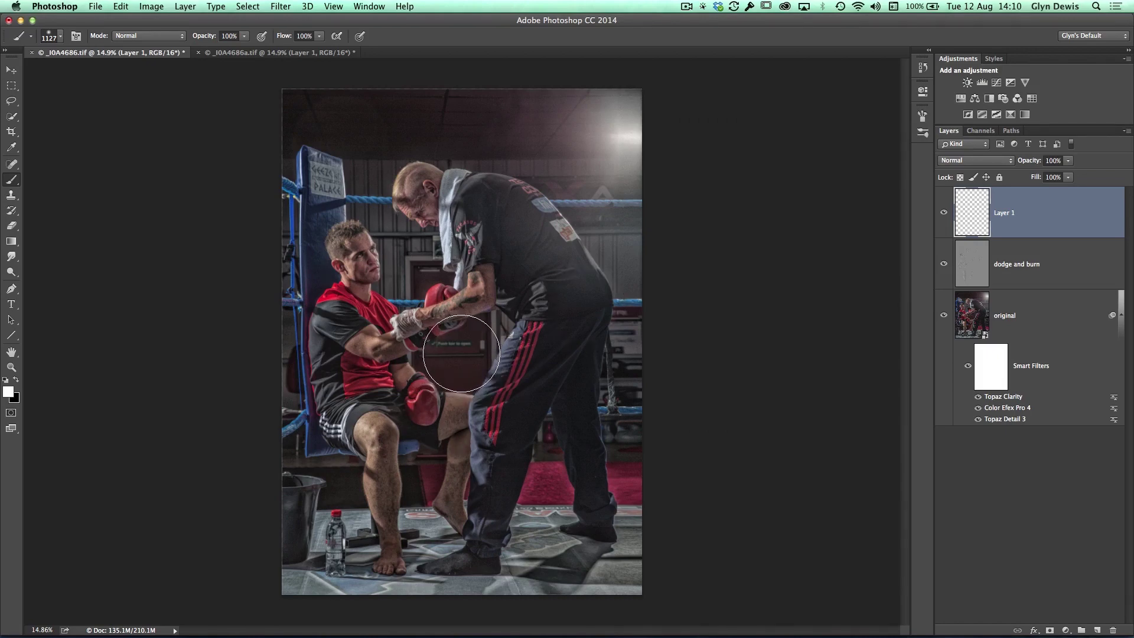
left_click(463, 355)
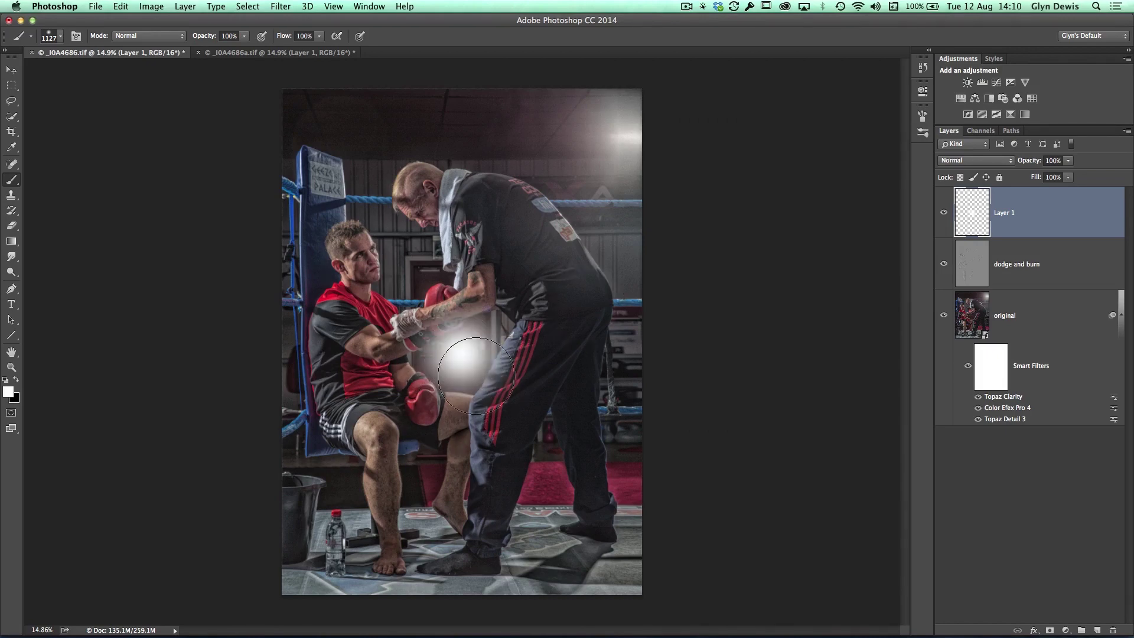
Free Transform the white glow, enlarging it to about 505%
left_click(121, 9)
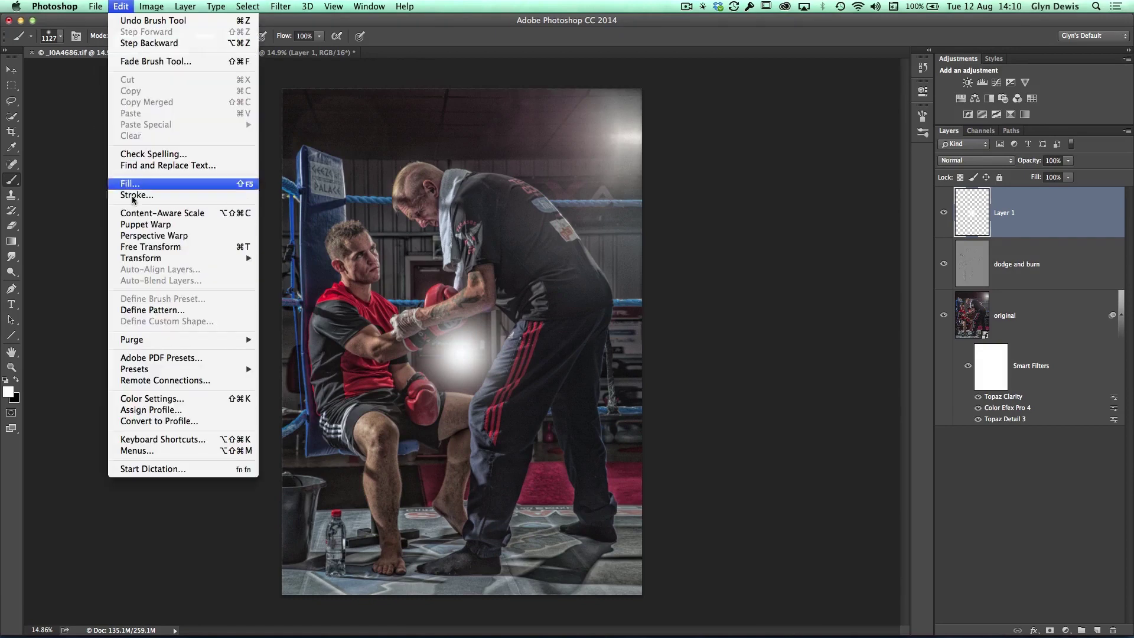
left_click(144, 252)
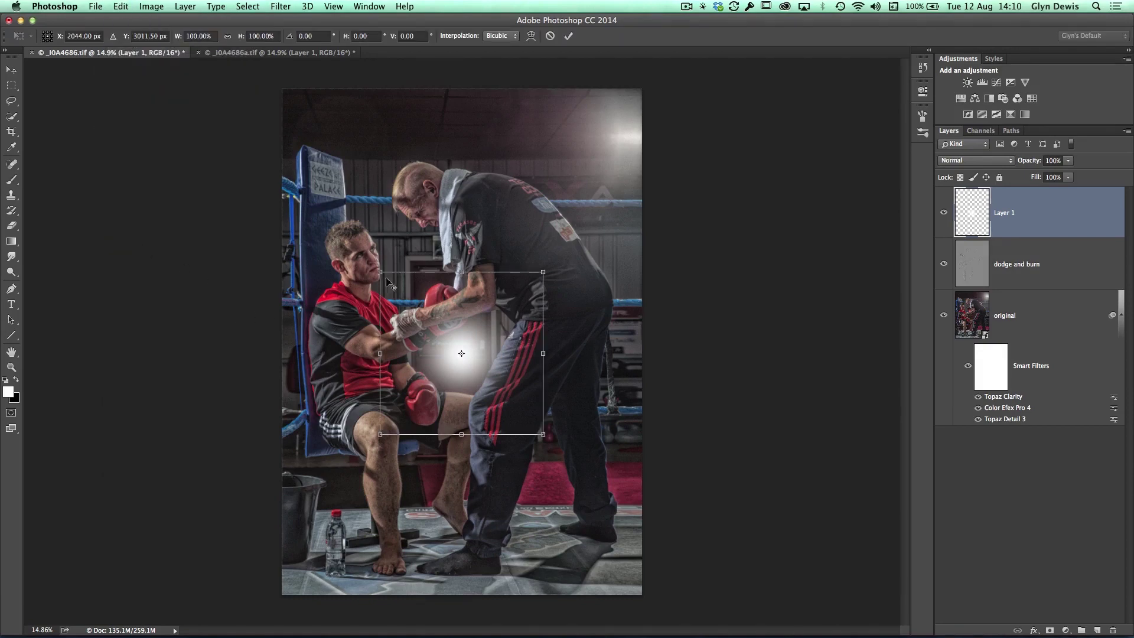
left_click_drag(381, 270, 54, 3)
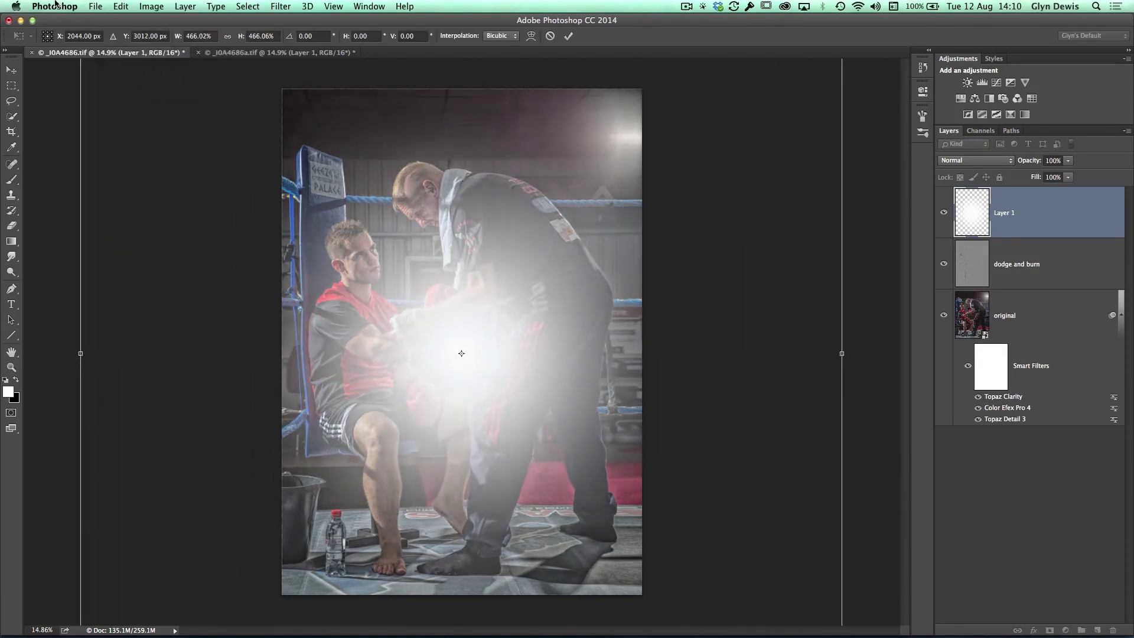
key("ctrl+0")
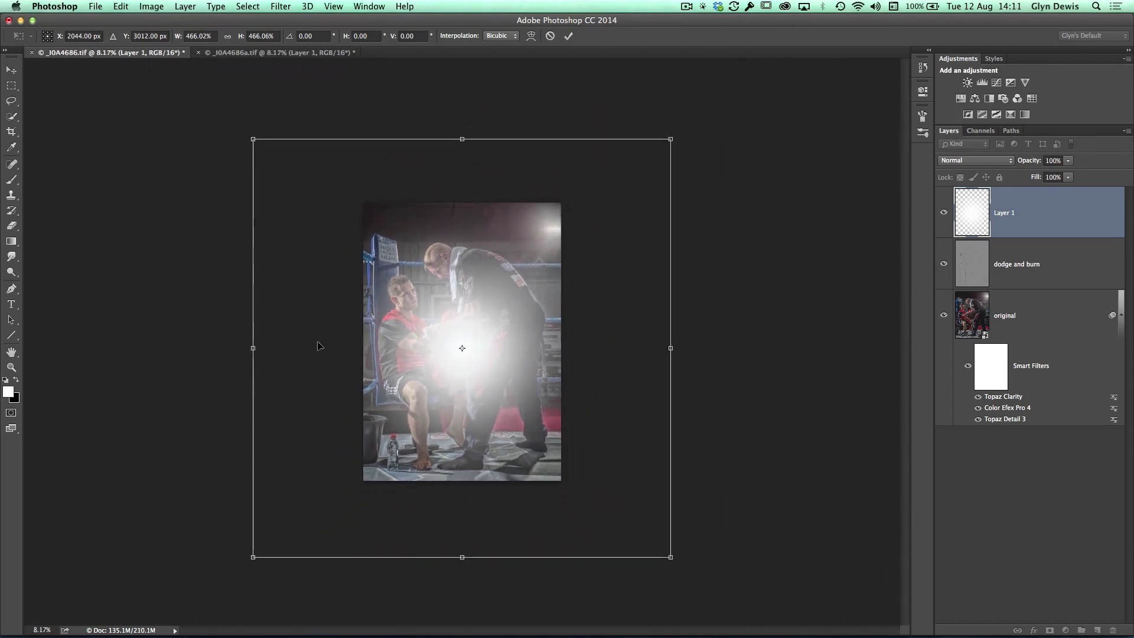
left_click_drag(249, 144, 235, 121)
key("Return")
Move the enlarged glow up toward the overhead light at top right
key("b")
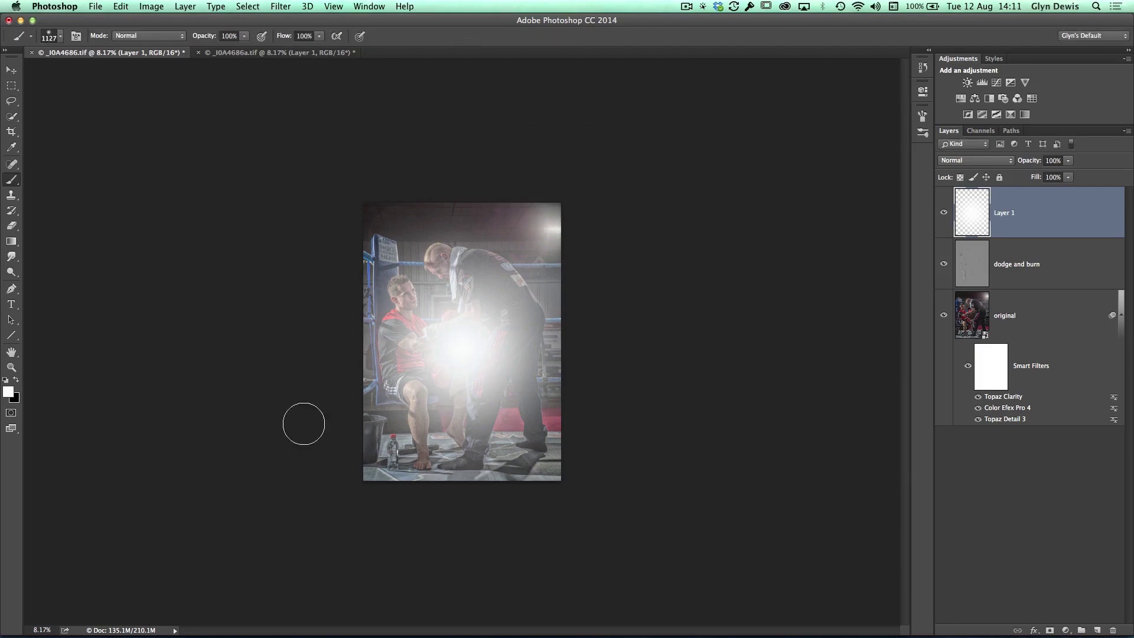
key("ctrl+plus")
left_click(465, 399, "ctrl")
key("v")
left_click_drag(465, 506, 407, 265)
left_click_drag(378, 353, 404, 354)
Toggle Layer 1's visibility off and on to compare the photo with and without the glow
left_click(944, 215)
left_click(944, 216)
left_click(944, 217)
left_click(943, 217)
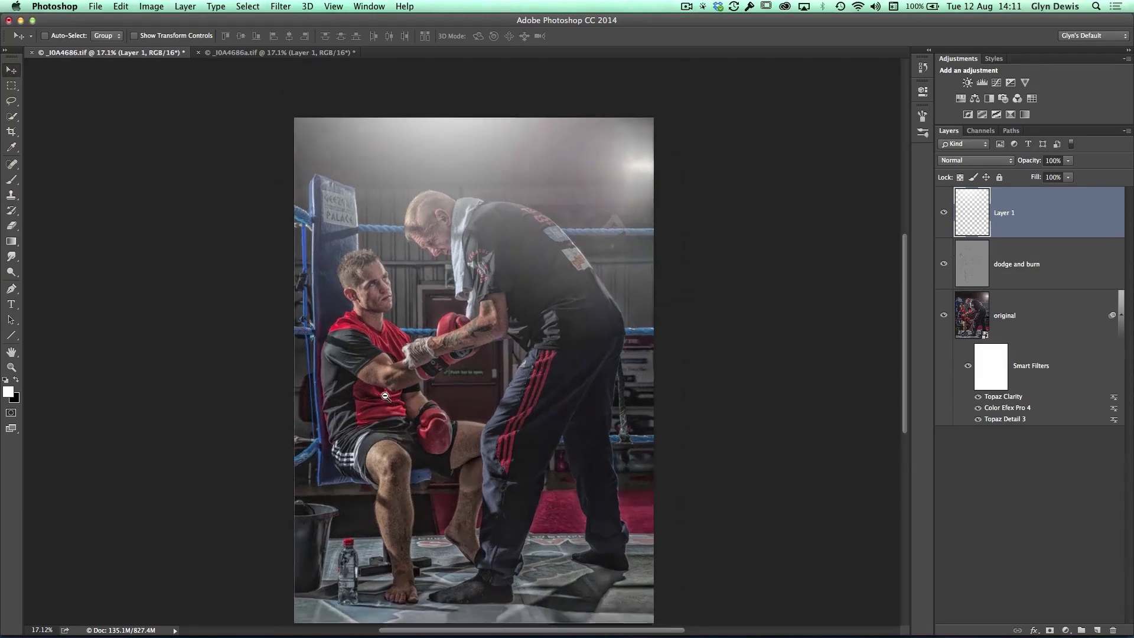
scroll(390, 387, "down", 2)
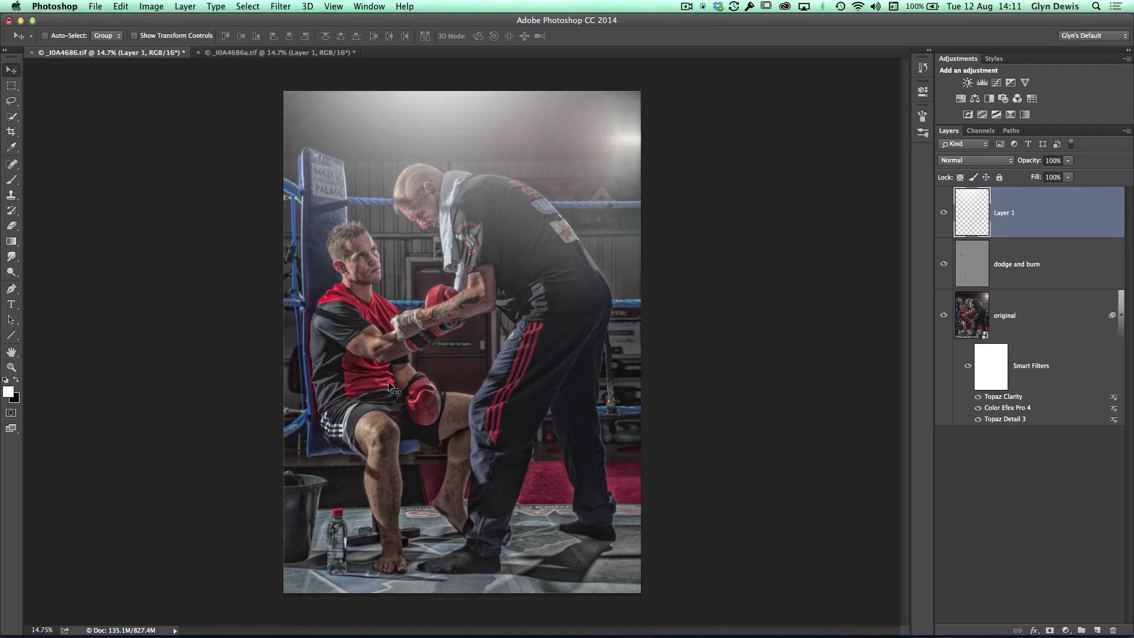
Place THINGYS_LARGE.jpg into the document as an embedded smart object
left_click(93, 7)
left_click(114, 192)
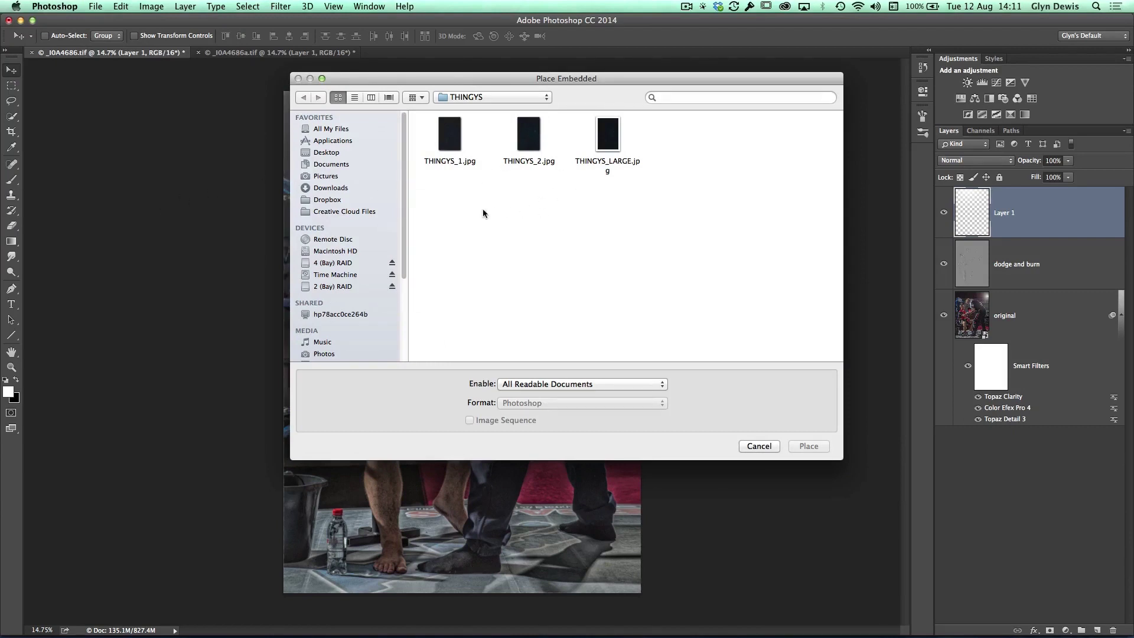
left_click(610, 141)
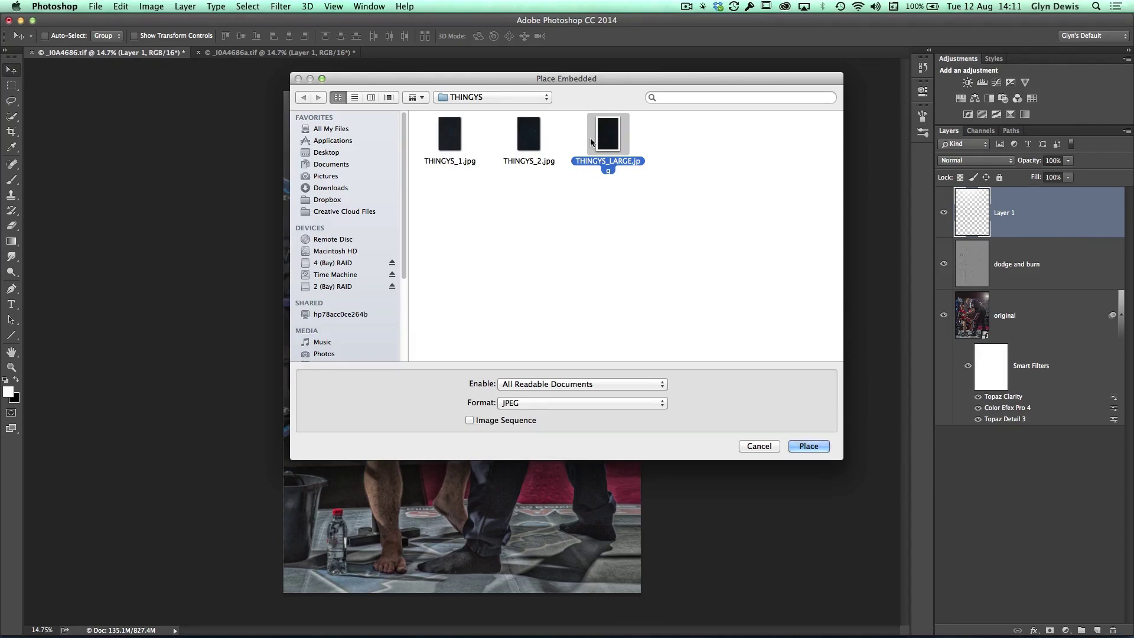
left_click(807, 446)
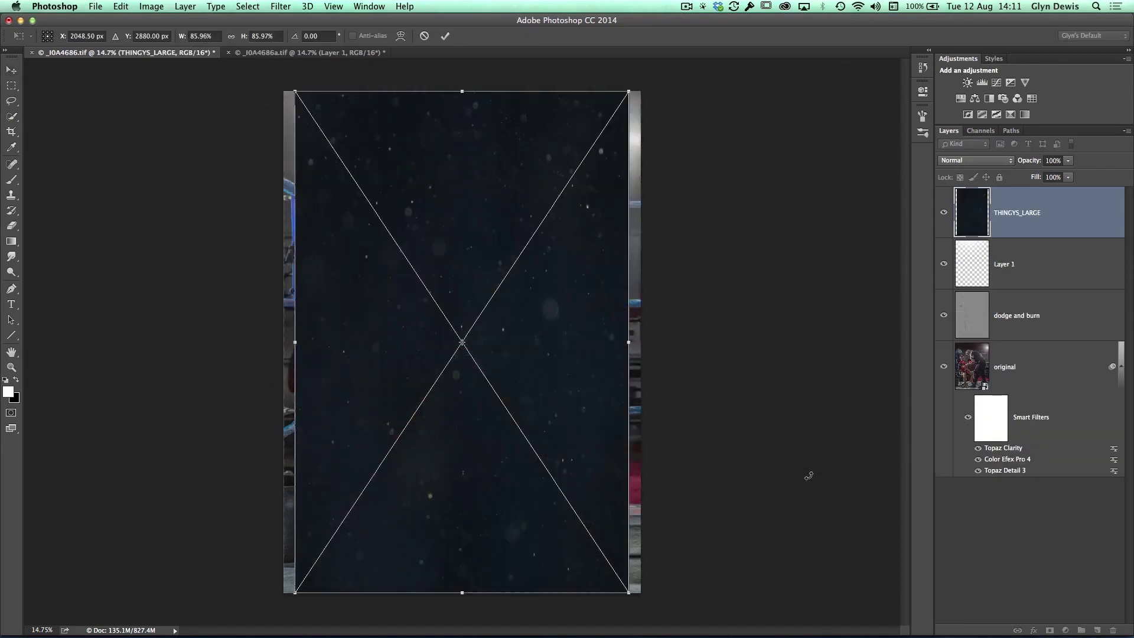
Align and scale the particle image to about 97.7% to cover the canvas, then commit
left_click_drag(459, 284, 461, 257)
left_click_drag(298, 92, 261, 66)
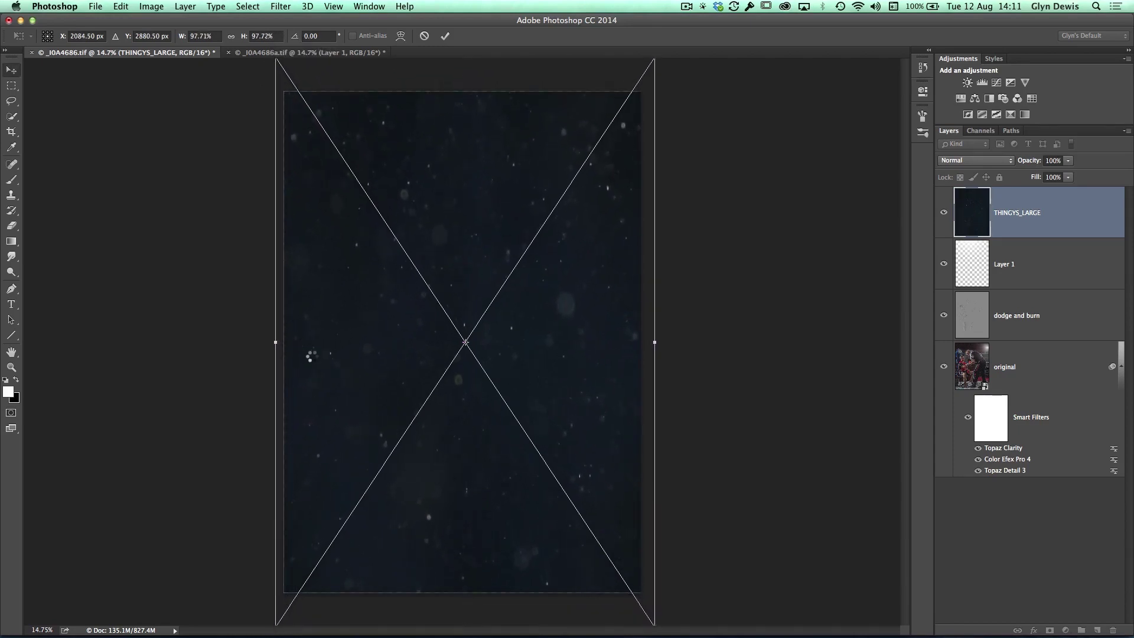
key("Return")
scroll(460, 377, "down", 1)
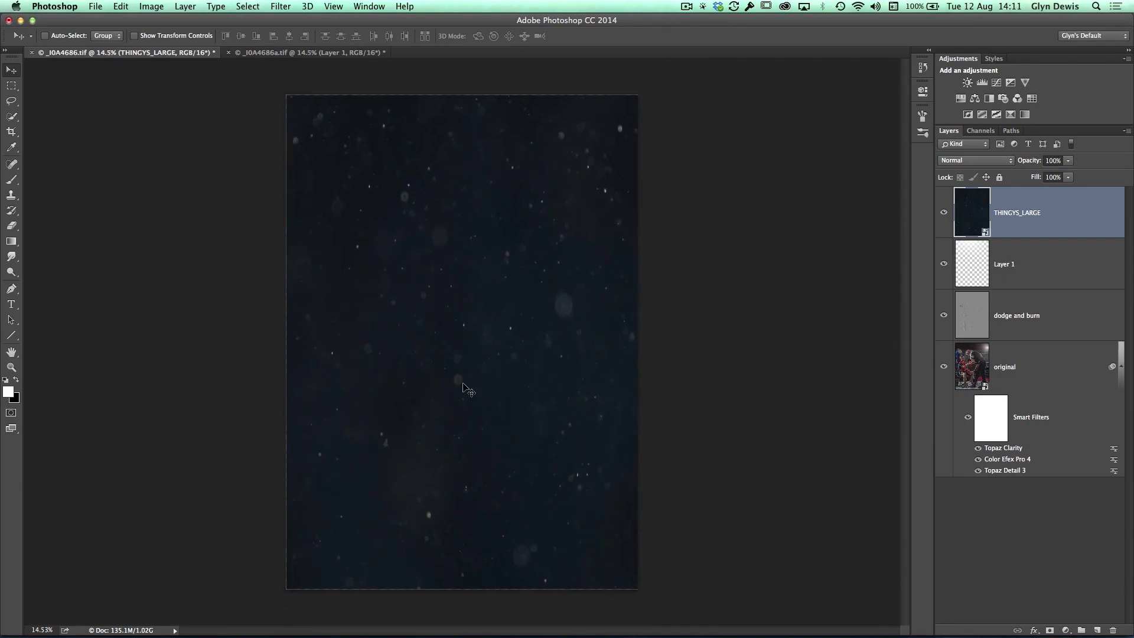
Switch THINGYS_LARGE's blend mode from Normal to Screen and zoom in on the particles
left_click(947, 163)
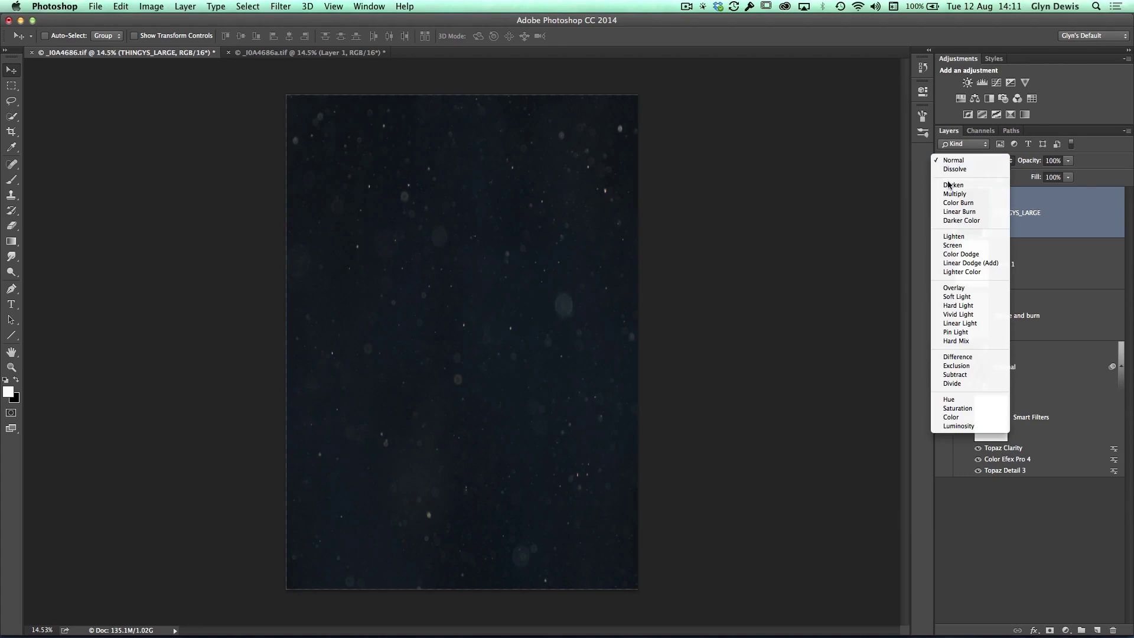
left_click(947, 245)
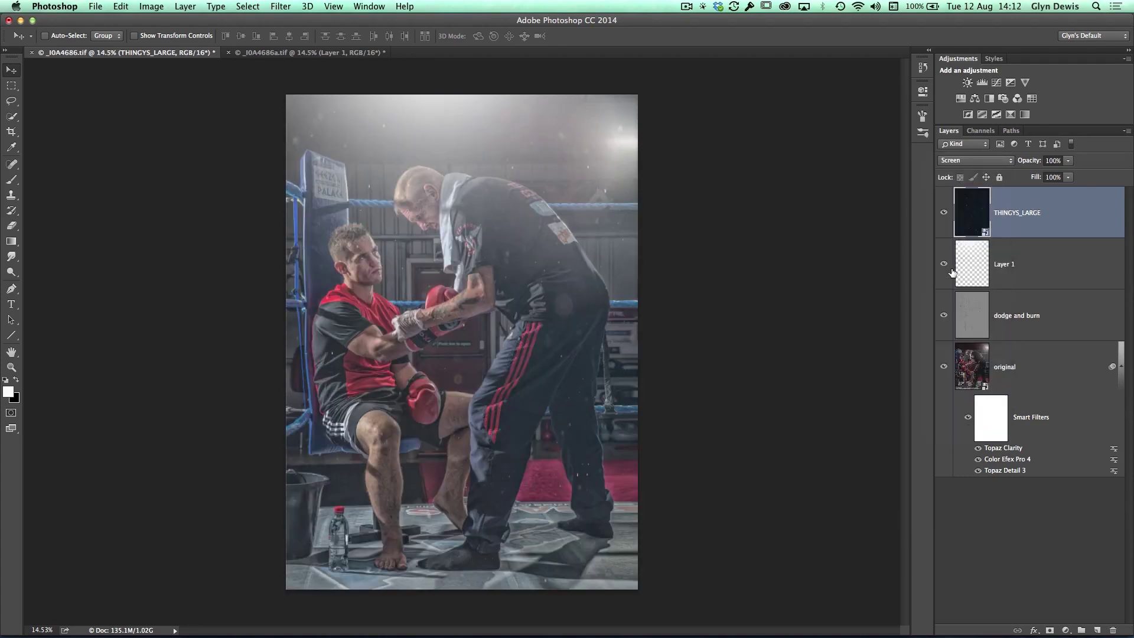
left_click_drag(407, 245, 417, 391)
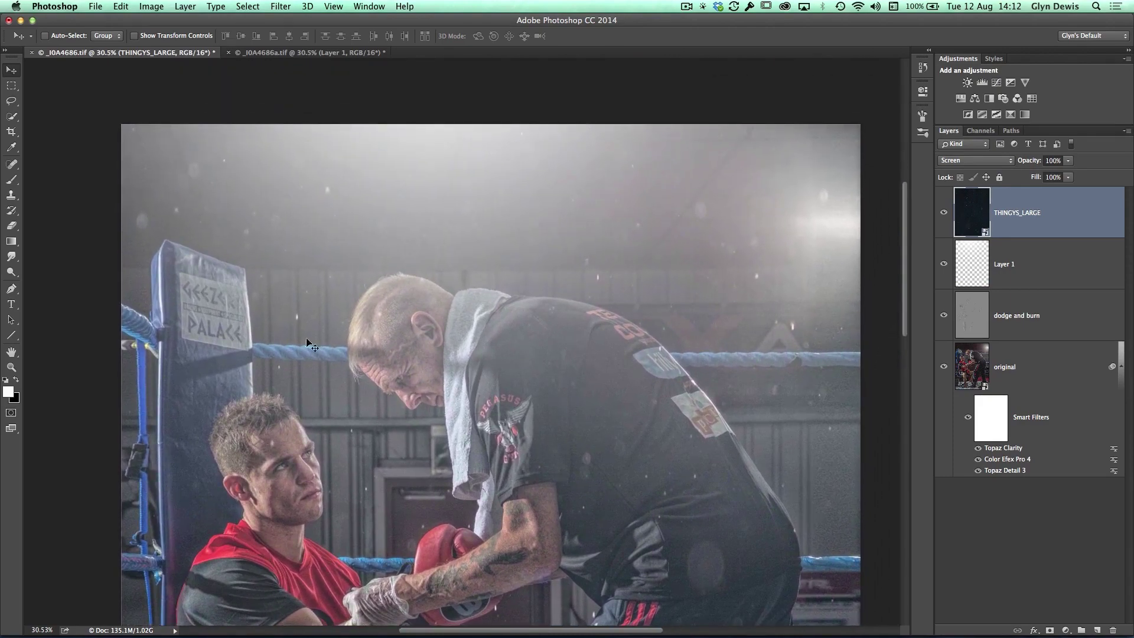
scroll(428, 374, "down", 3)
scroll(408, 413, "down", 5)
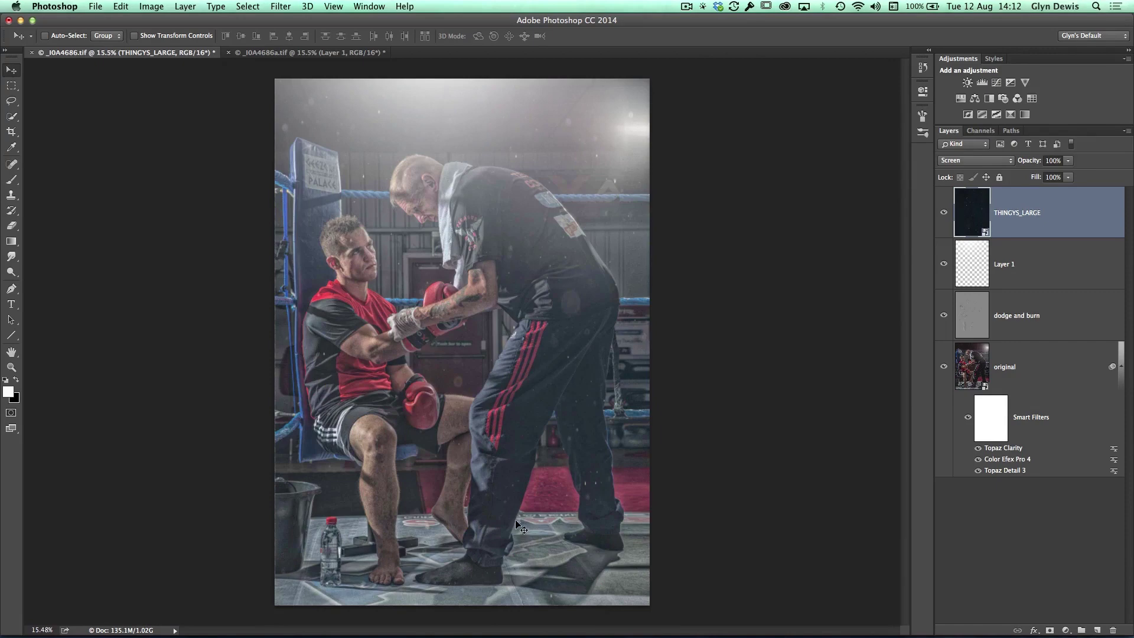
Add a layer mask to THINGYS_LARGE and choose the Foreground to Transparent gradient
left_click(1048, 630)
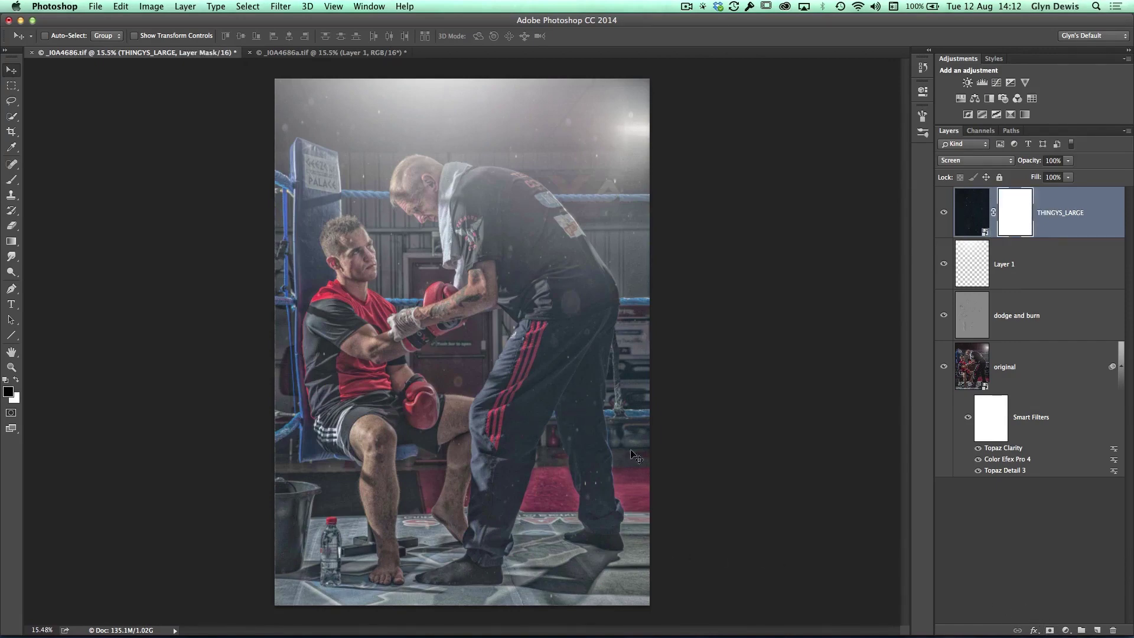
key("g")
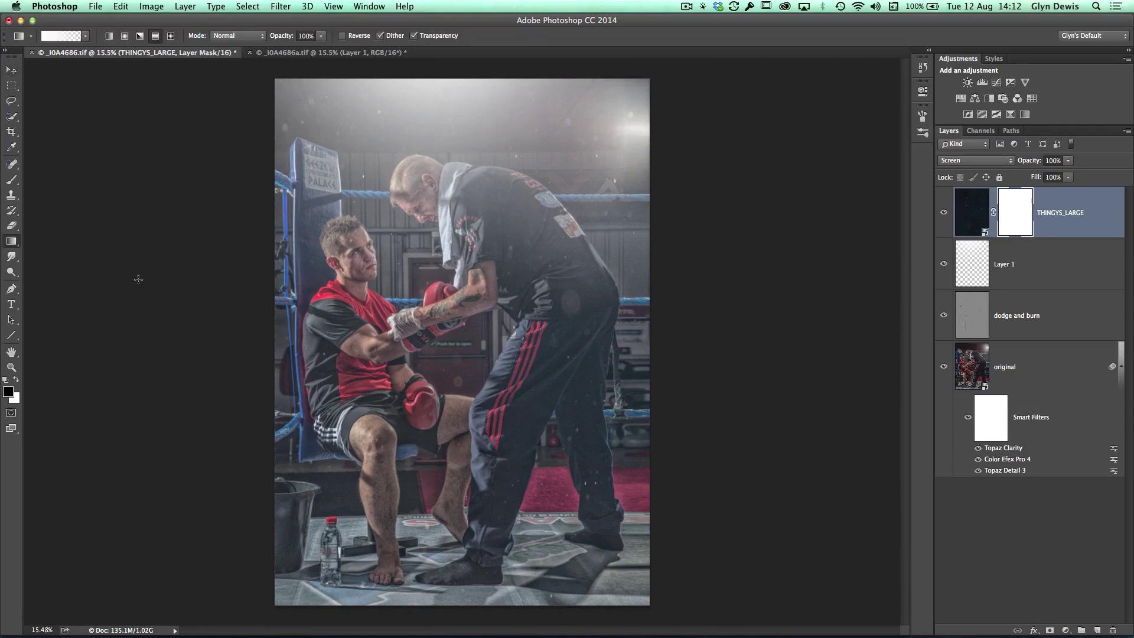
left_click(66, 37)
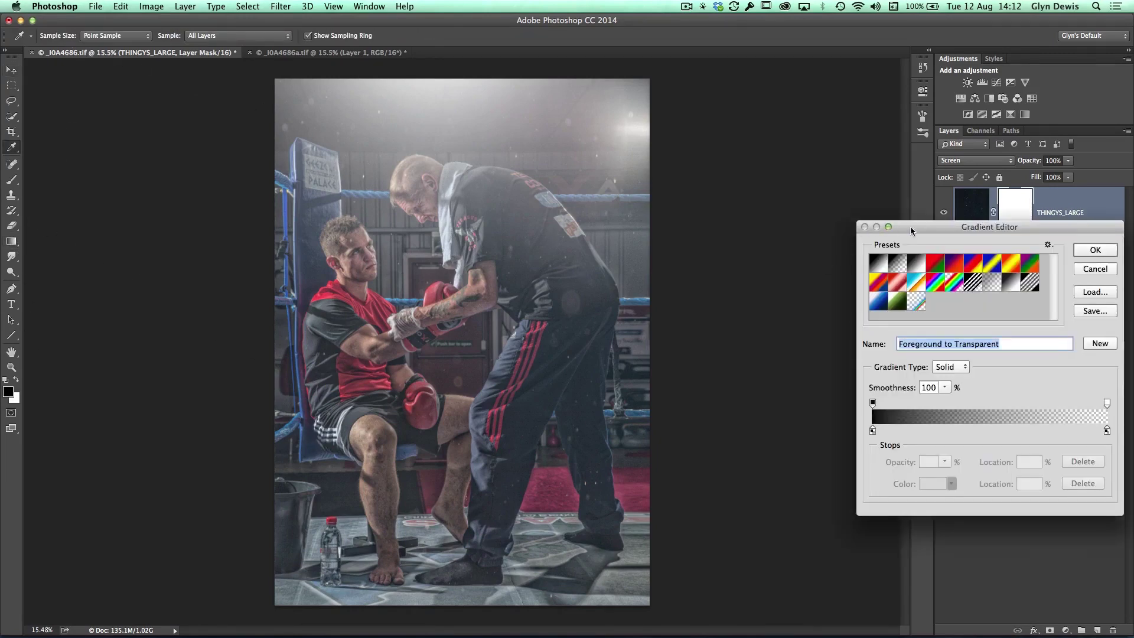
left_click_drag(914, 230, 186, 143)
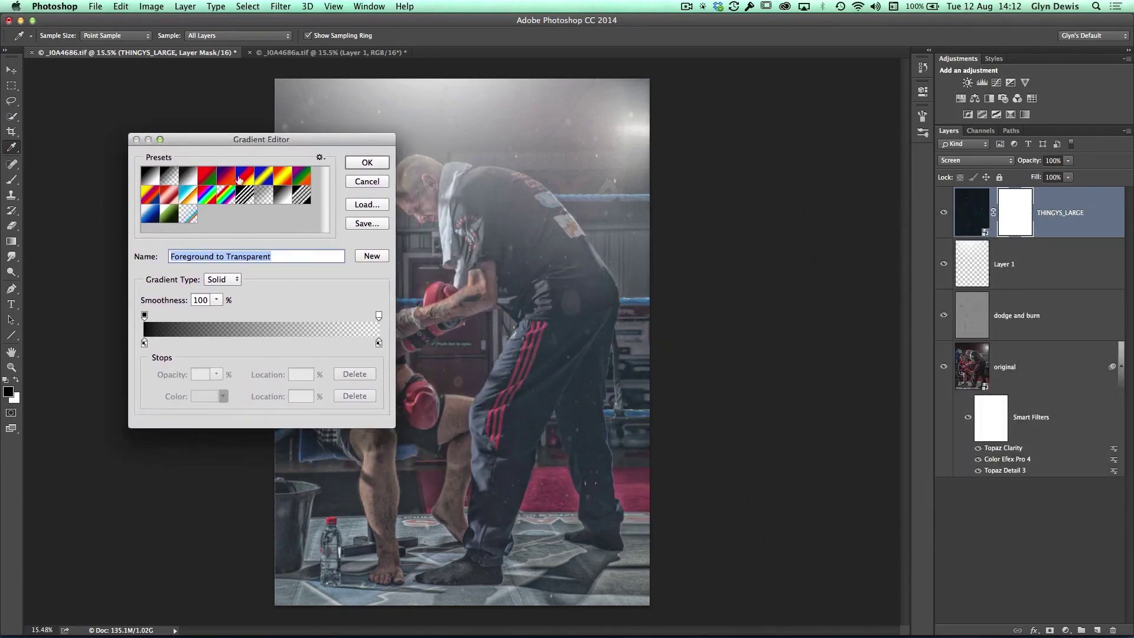
left_click(367, 167)
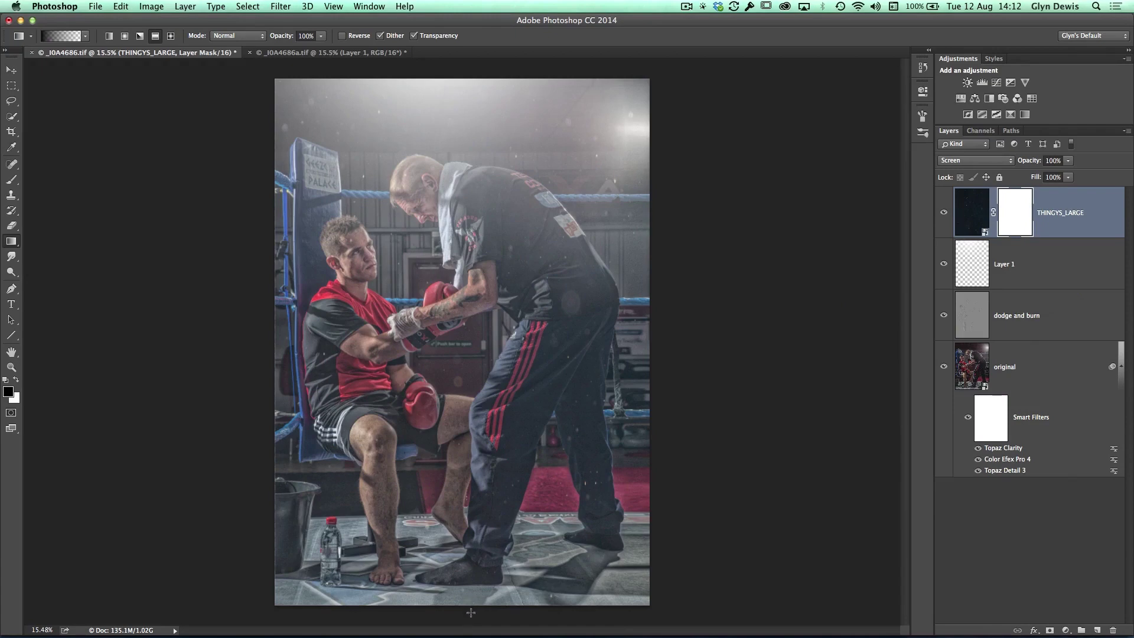
Drag black gradients upward on the mask to hide the lower particles
left_click_drag(471, 612, 466, 315)
left_click_drag(718, 497, 555, 288)
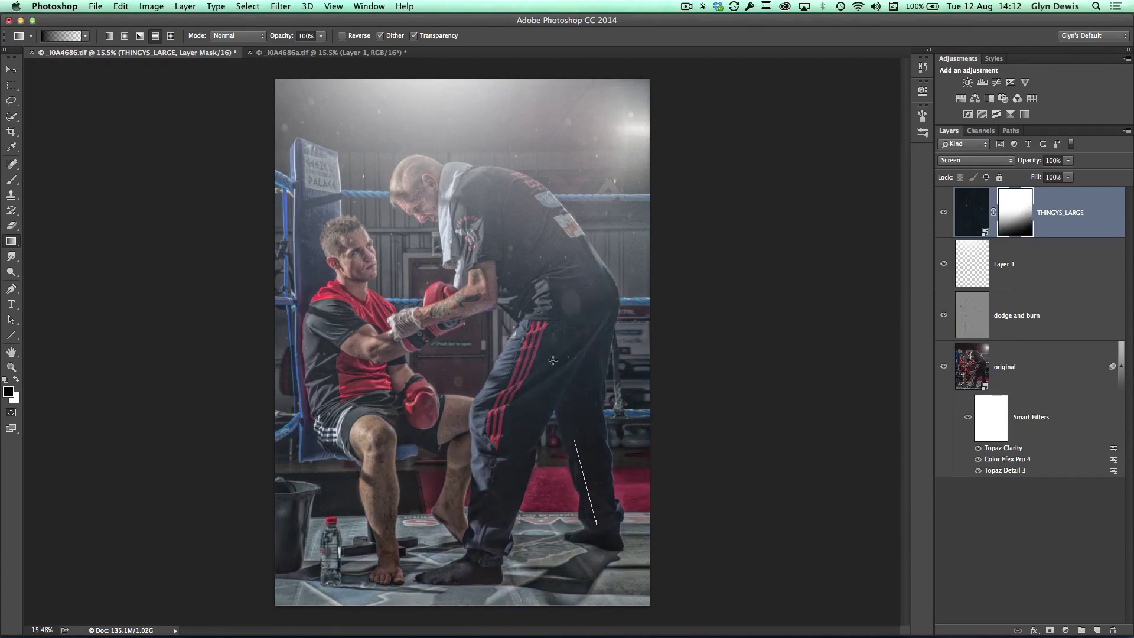
left_click_drag(595, 522, 531, 271)
left_click_drag(471, 510, 470, 303)
left_click_drag(372, 347, 348, 407)
left_click_drag(294, 277, 250, 379)
Refine the particle fade with more mask gradients, then bring both faces into view
left_click_drag(526, 269, 590, 457)
left_click_drag(621, 248, 697, 379)
left_click_drag(612, 346, 558, 262)
left_click_drag(546, 413, 524, 289)
left_click_drag(483, 375, 462, 299)
left_click_drag(304, 358, 277, 322)
scroll(366, 263, "up", 5)
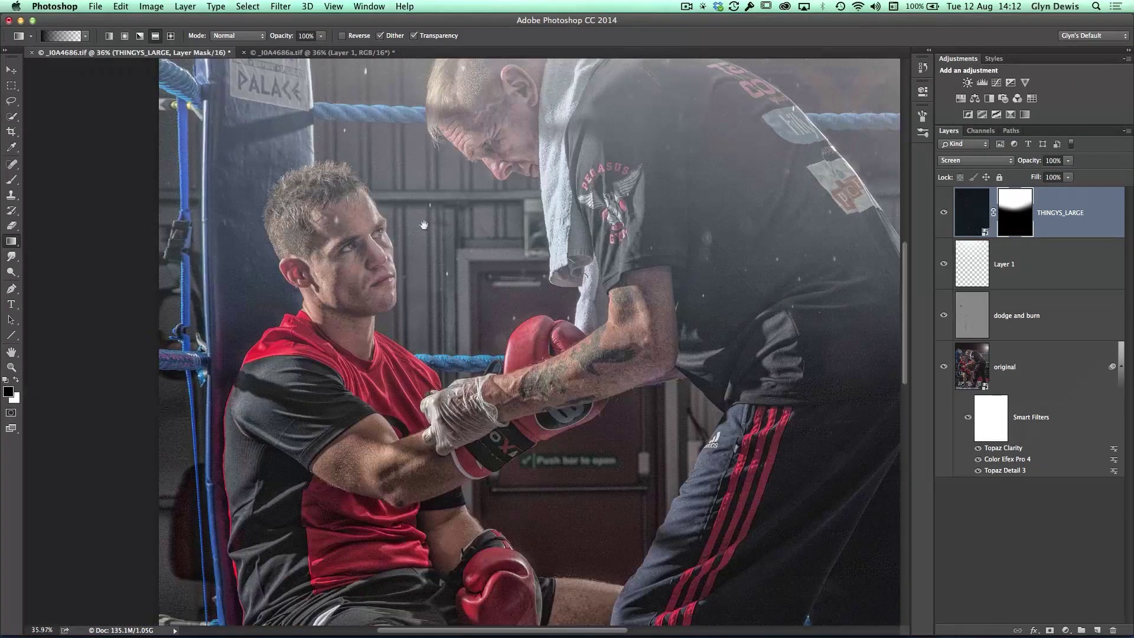
scroll(429, 232, "up", 2)
scroll(425, 319, "up", 2)
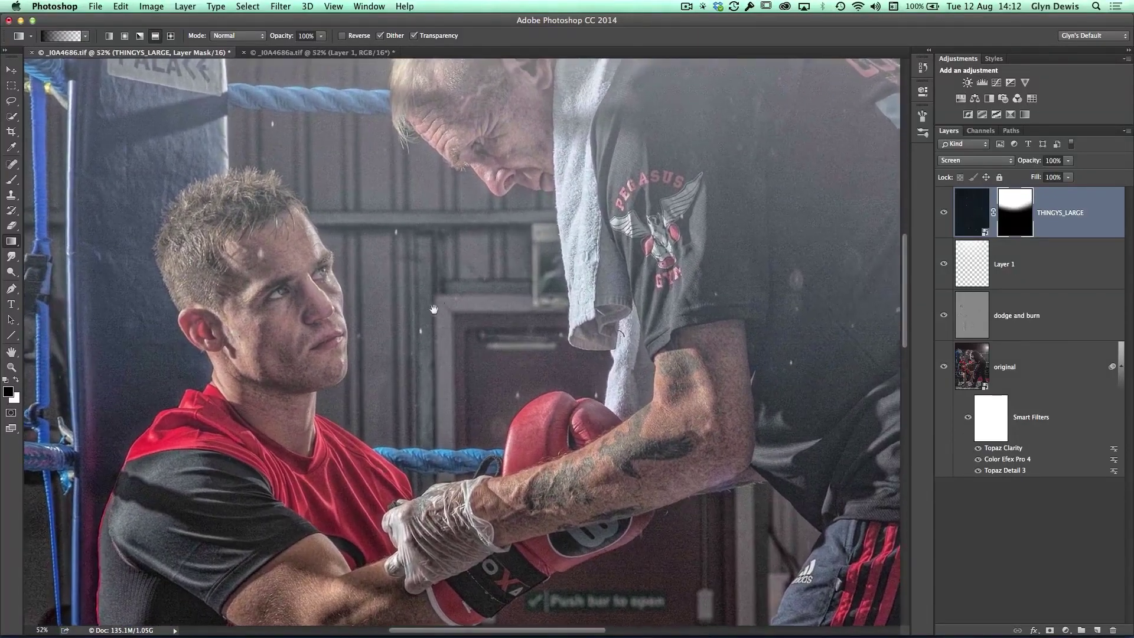
left_click_drag(425, 318, 392, 388)
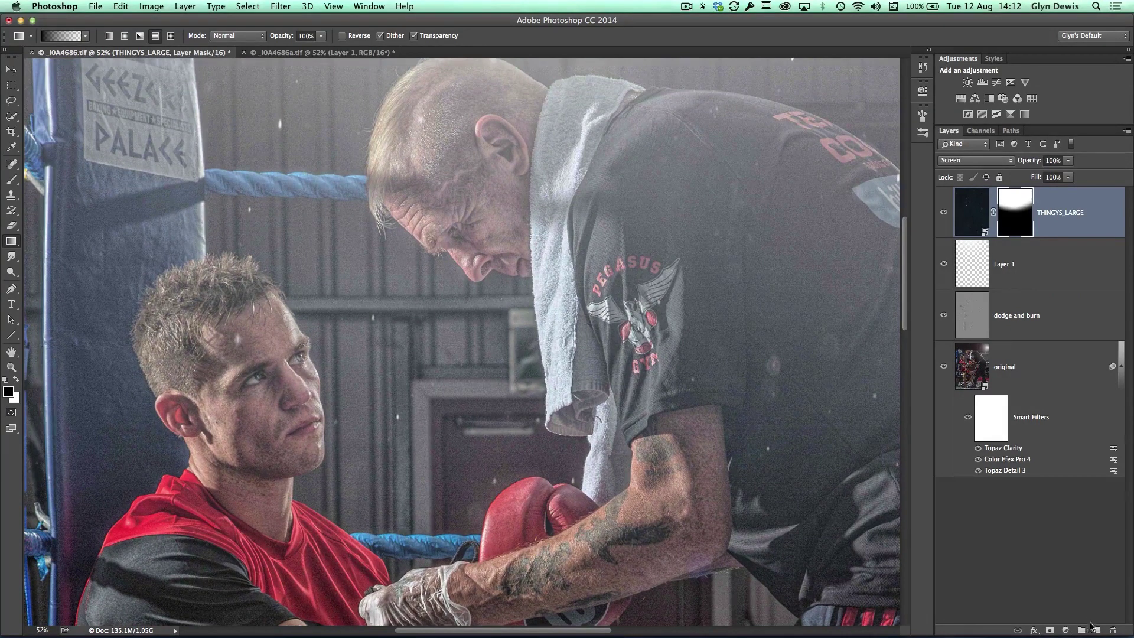
Add a new empty layer and ready an enlarged Spot Healing Brush
left_click(1097, 629)
key("x")
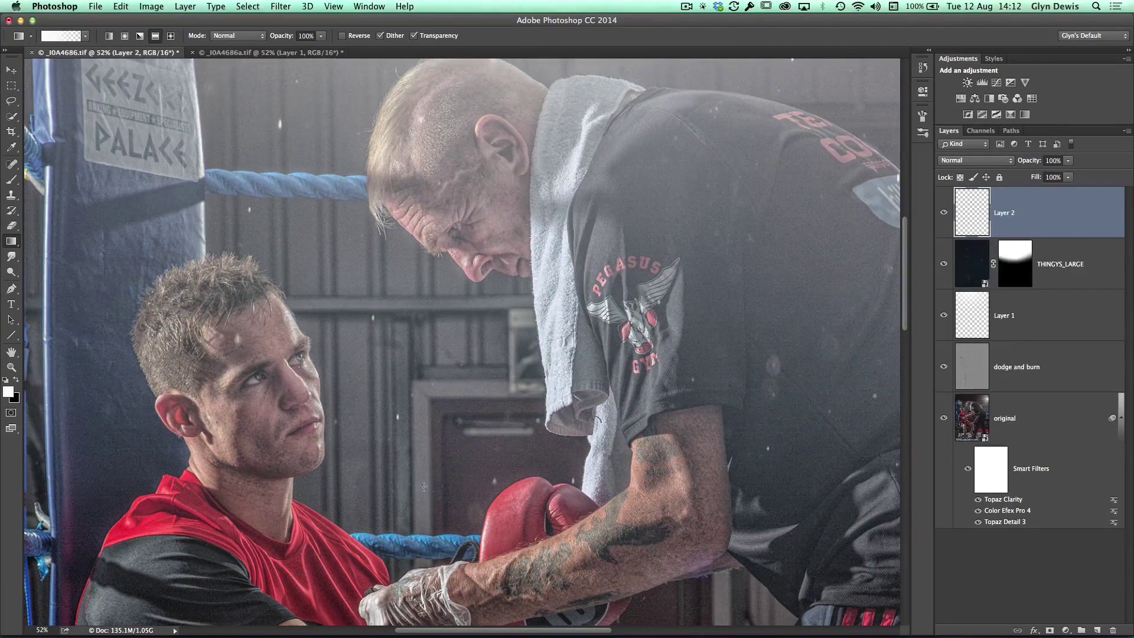
key("j")
left_click(9, 166)
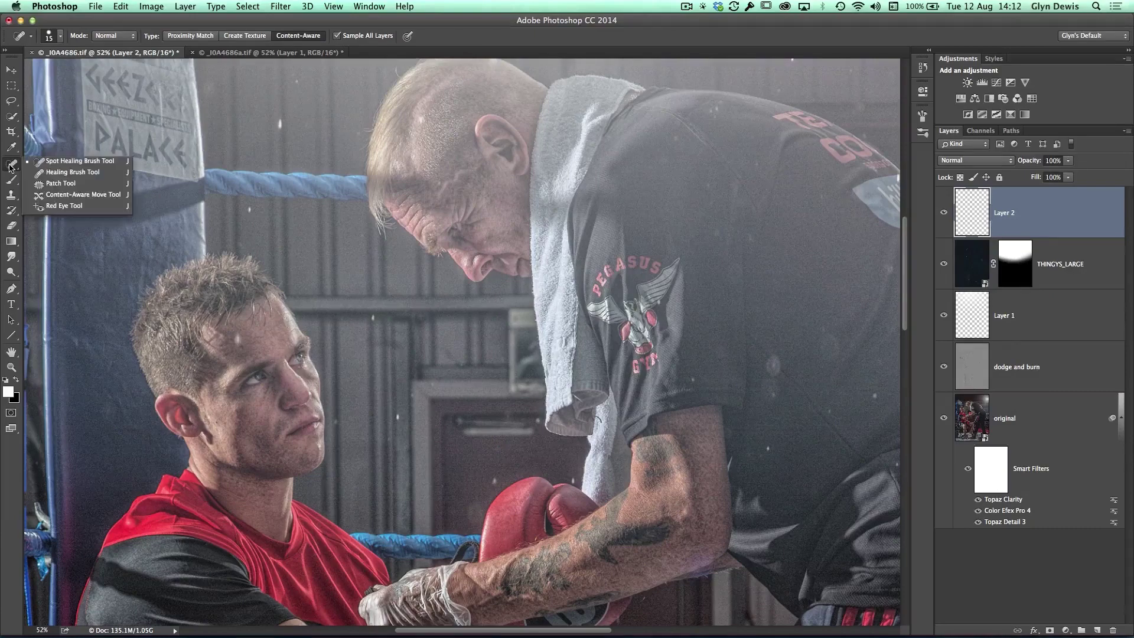
left_click(54, 162)
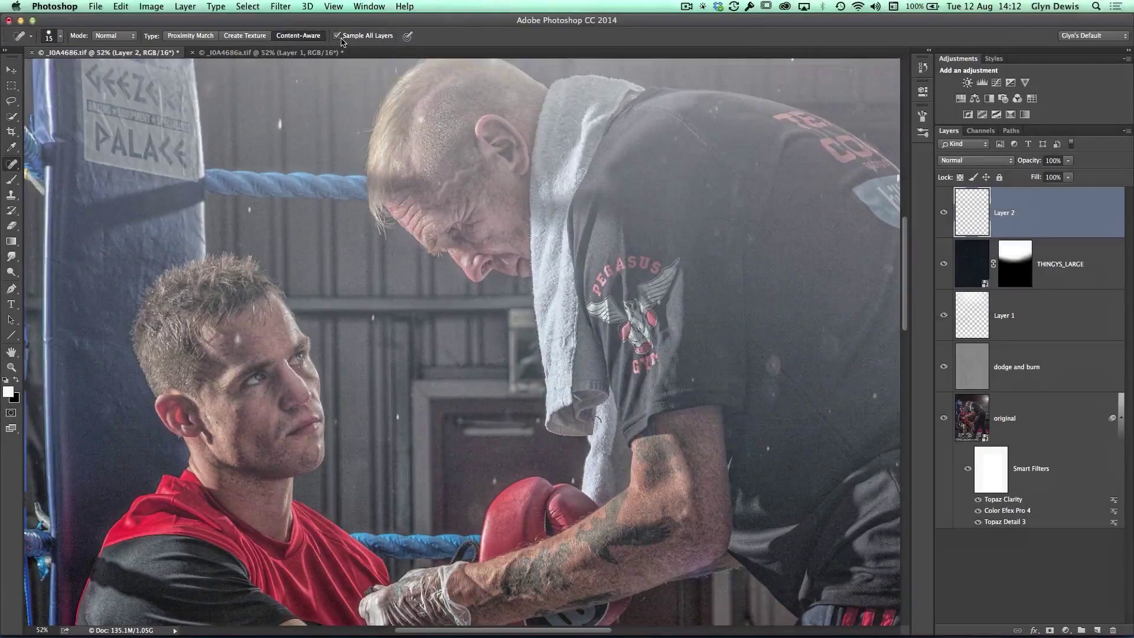
key("bracketright")
Heal a blemish on the boxer's forehead and four spots on the older man's face
scroll(235, 291, "up", 3)
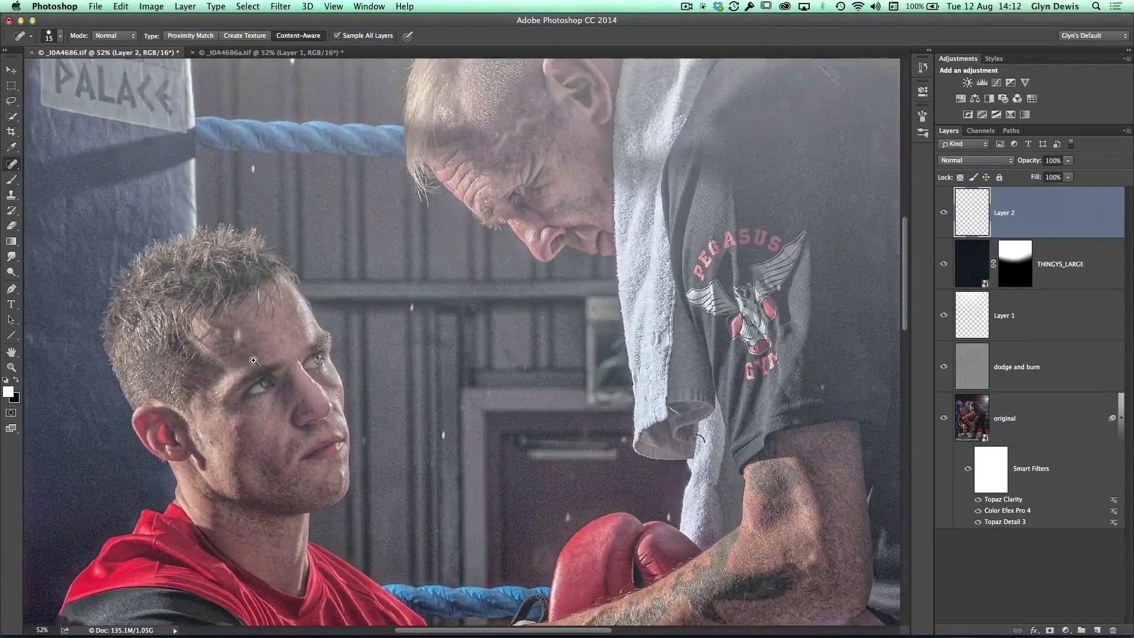
left_click(236, 333)
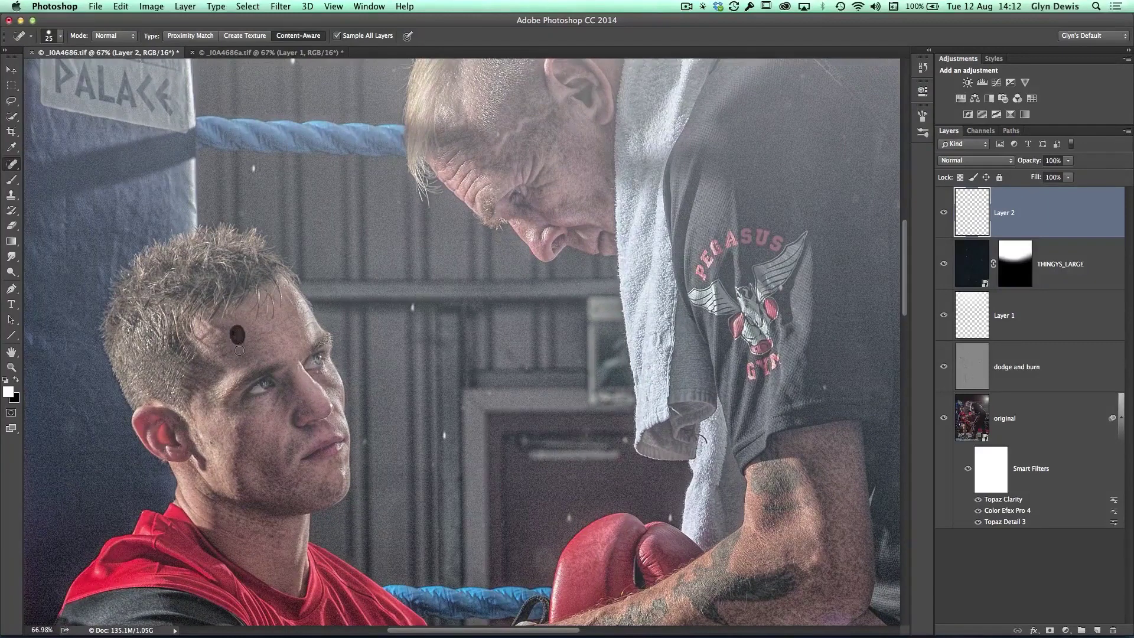
key("bracketright")
scroll(463, 278, "right", 5)
scroll(464, 277, "up", 3)
left_click(470, 281)
left_click(425, 250)
left_click(415, 195)
left_click(412, 202)
scroll(392, 438, "down", 8)
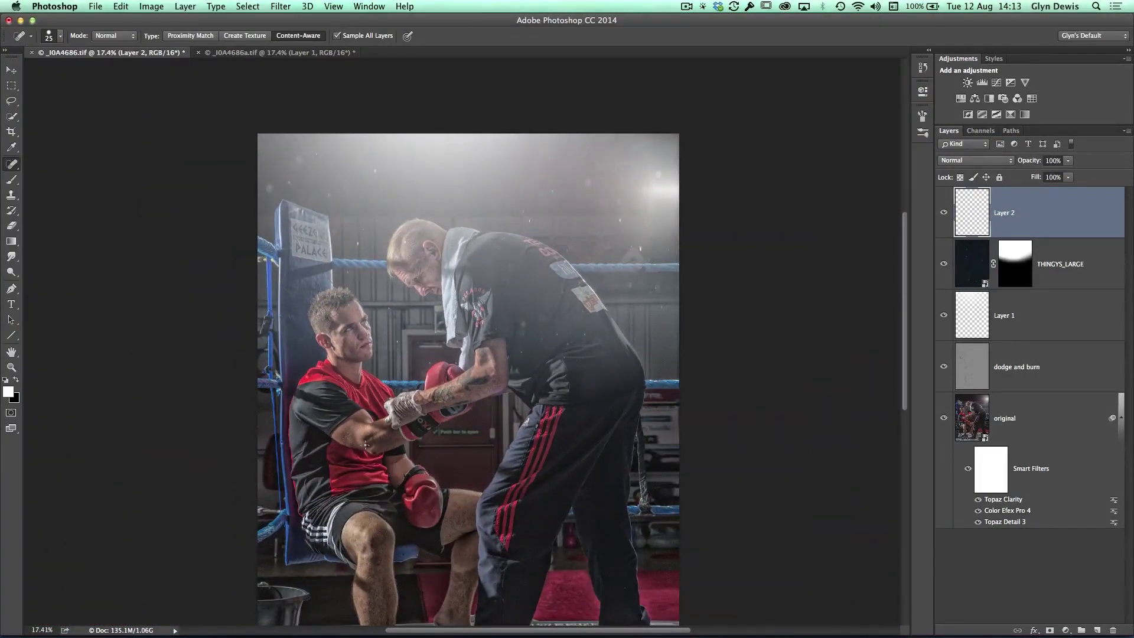
Lower the THINGYS_LARGE layer's opacity to 60% and fit the whole photo on screen
left_click(975, 266)
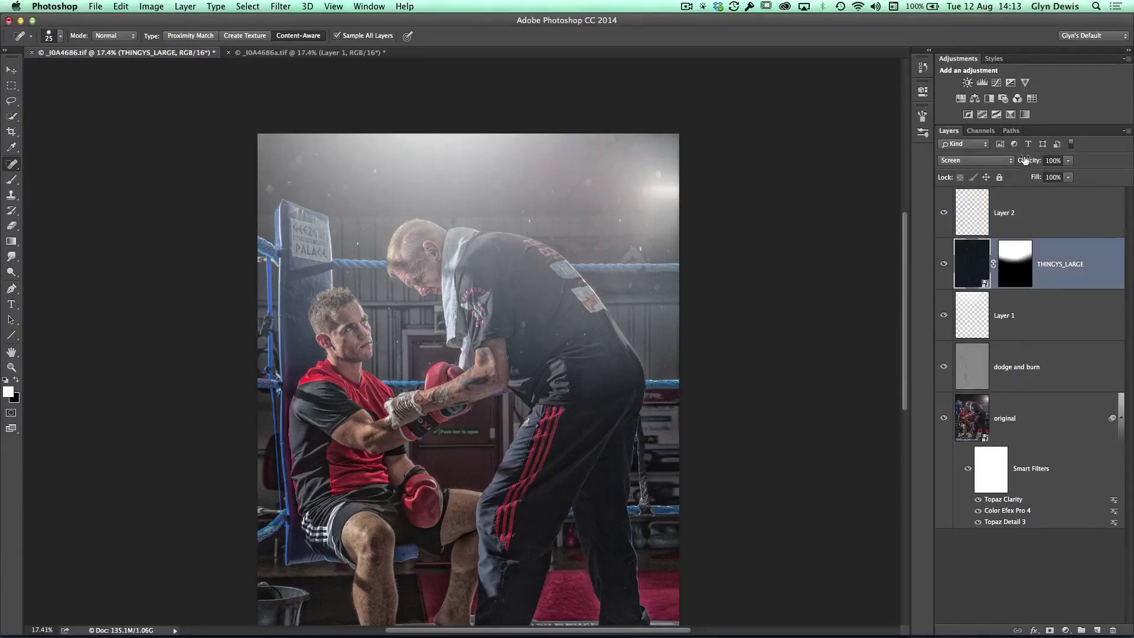
left_click_drag(1033, 163, 1013, 159)
left_click_drag(377, 263, 387, 263)
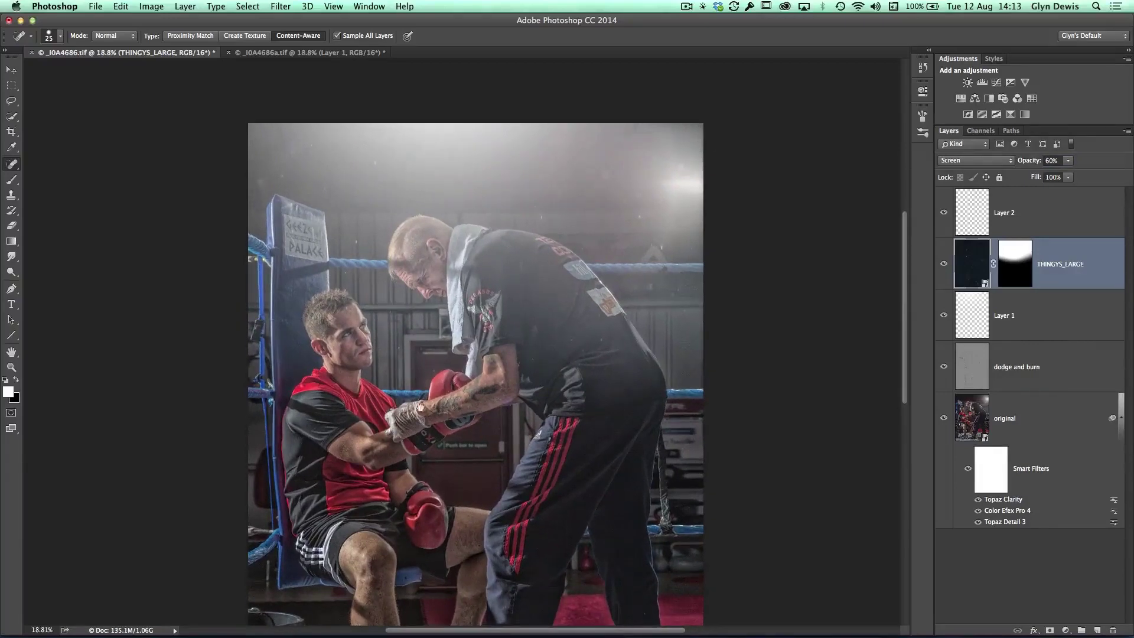
scroll(417, 421, "down", 2)
double_click(11, 351)
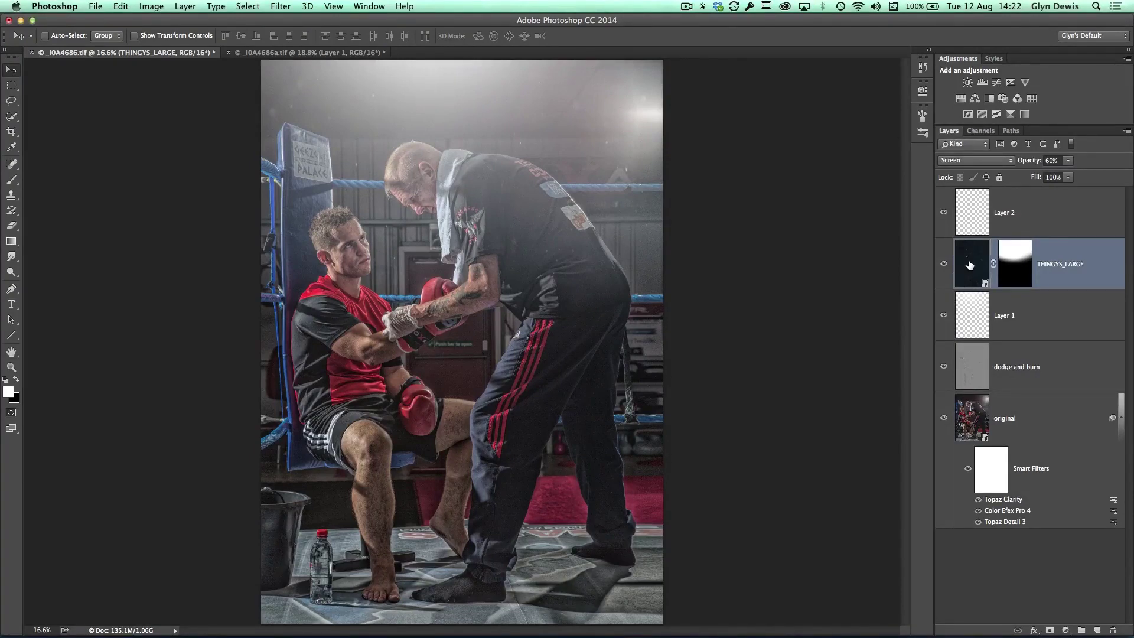
Rename Layer 2 to 'light', reset colours, and add a black-to-white Gradient Map layer
left_click(971, 220)
double_click(1004, 214)
type("light")
key("Return")
key("d")
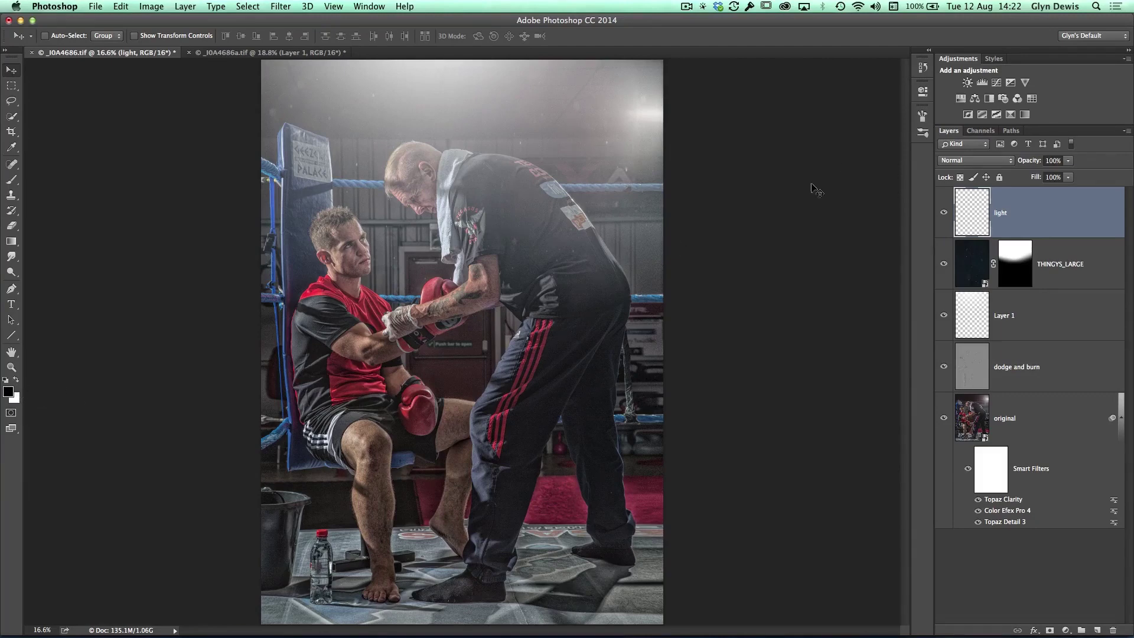
left_click(1021, 114)
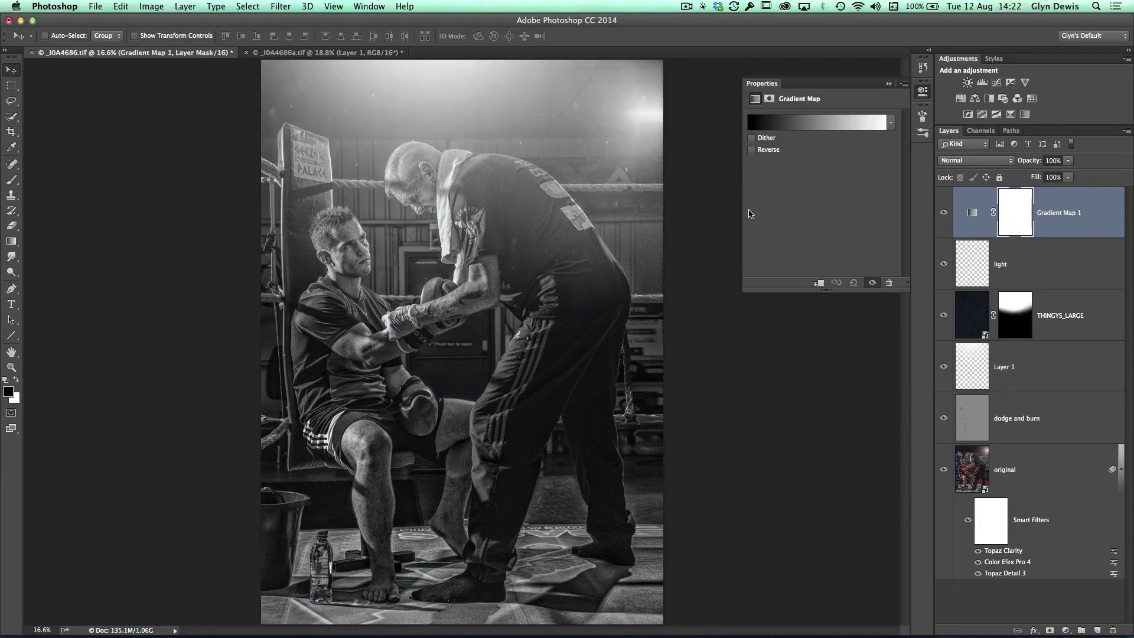
Nudge the Gradient Map's black and white stops inward and shift its midpoint to 57%
left_click(818, 126)
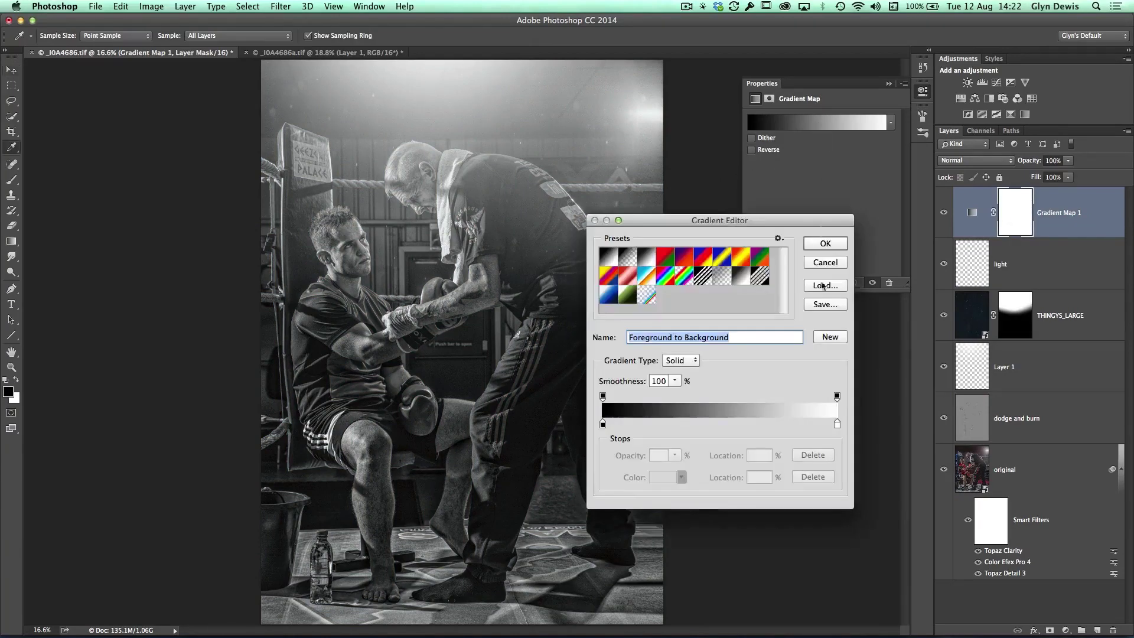
left_click_drag(669, 226, 646, 292)
left_click(581, 491)
left_click_drag(582, 491, 584, 491)
left_click_drag(814, 492, 809, 492)
mouse_move(695, 487)
left_mouse_down()
mouse_move(683, 487)
mouse_move(713, 487)
left_mouse_up()
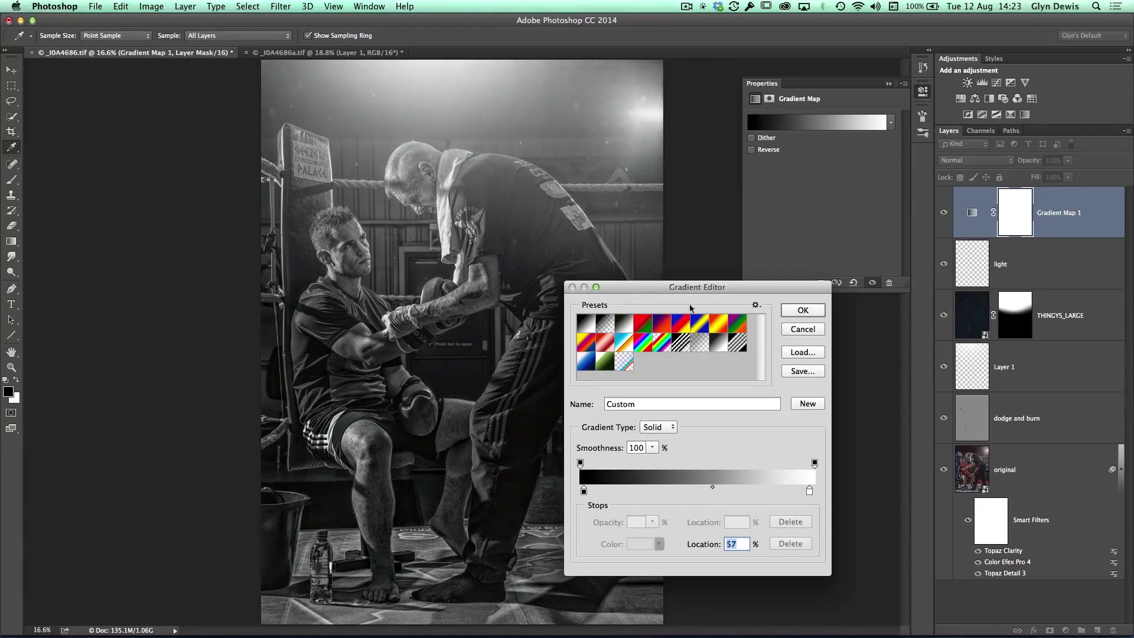
left_click(787, 311)
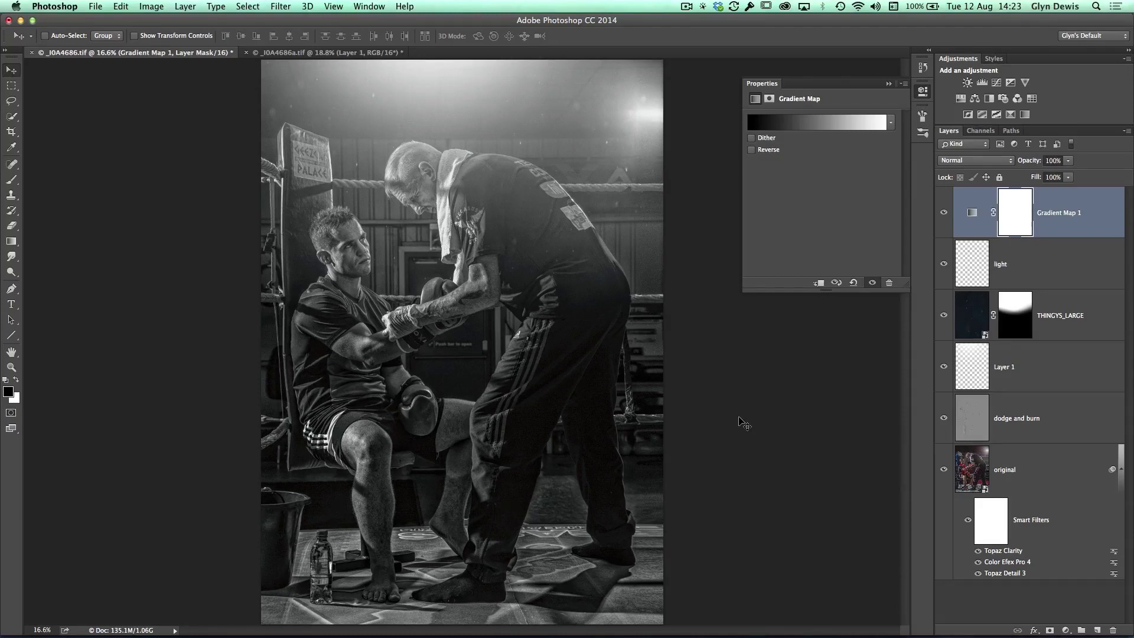
Set Gradient Map 1 to 40% opacity and toggle its visibility to compare before and after
left_click(923, 92)
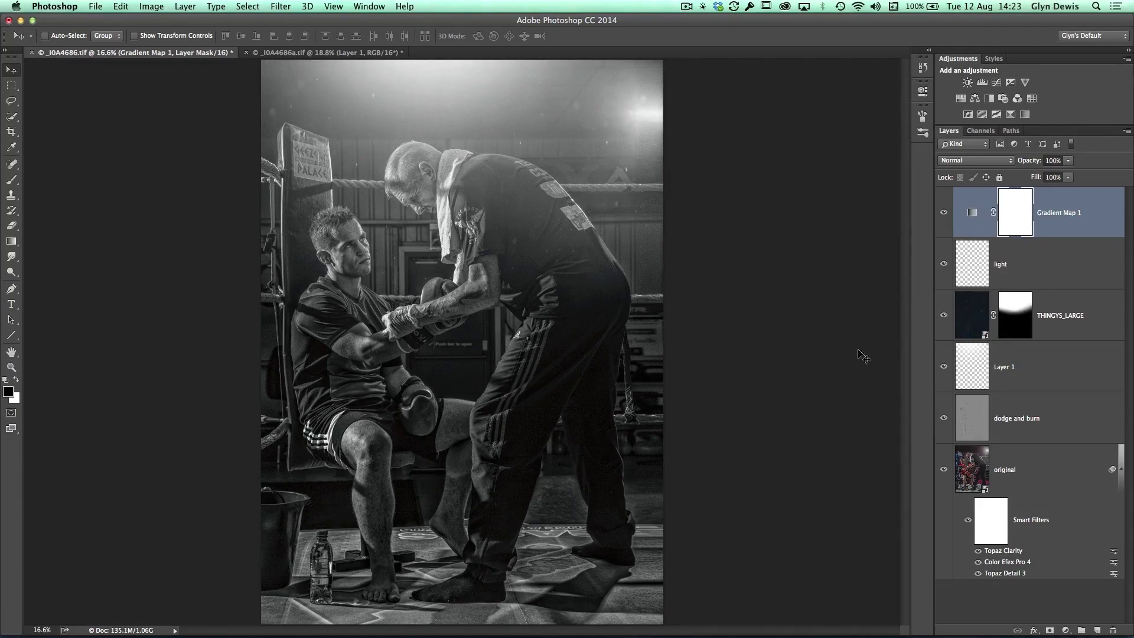
key("4")
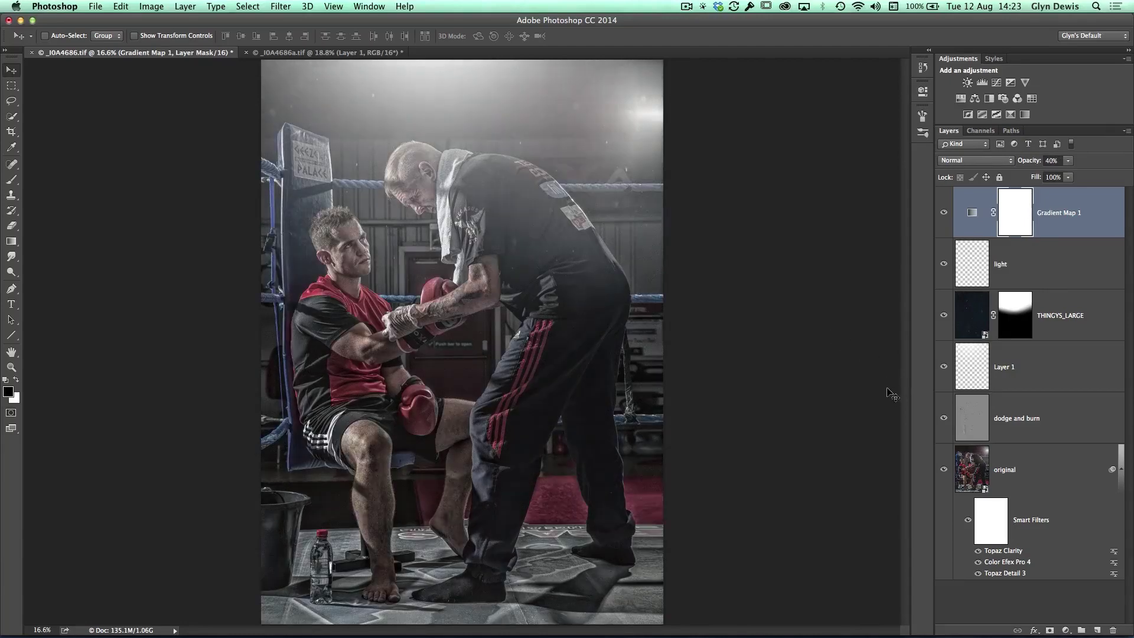
left_click(943, 213)
left_click(942, 214)
left_click(942, 214)
left_click(942, 214)
left_click(941, 214)
left_click(942, 214)
left_click(942, 214)
left_click(943, 214)
left_click(944, 214)
Select all layers down to the original and convert them into one smart object
left_click(1058, 469, "shift")
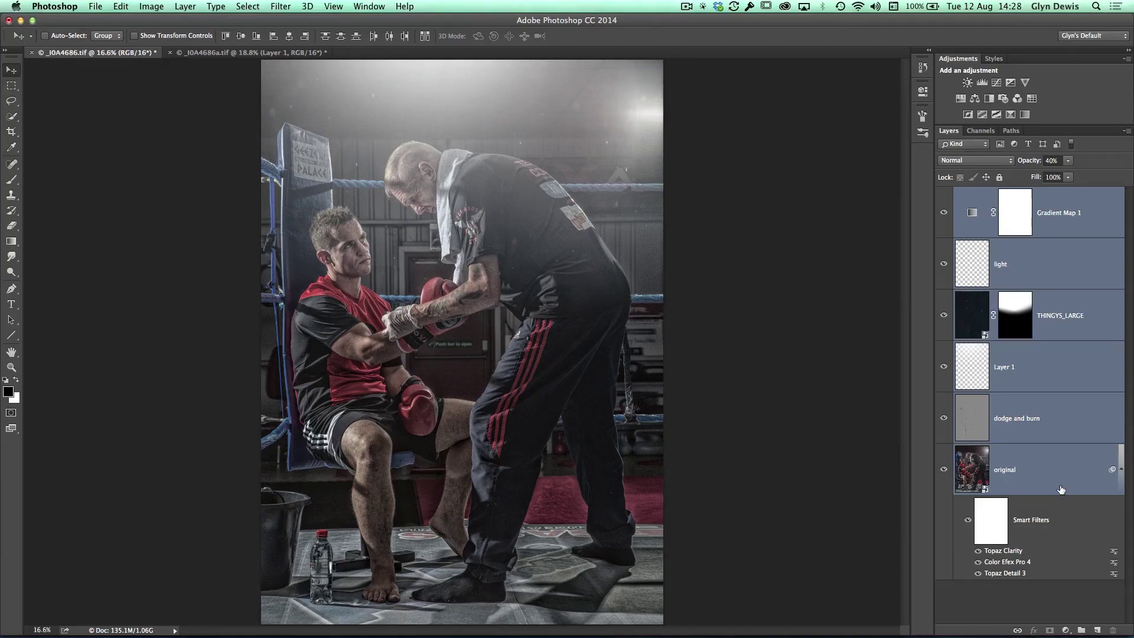
left_click(1127, 130)
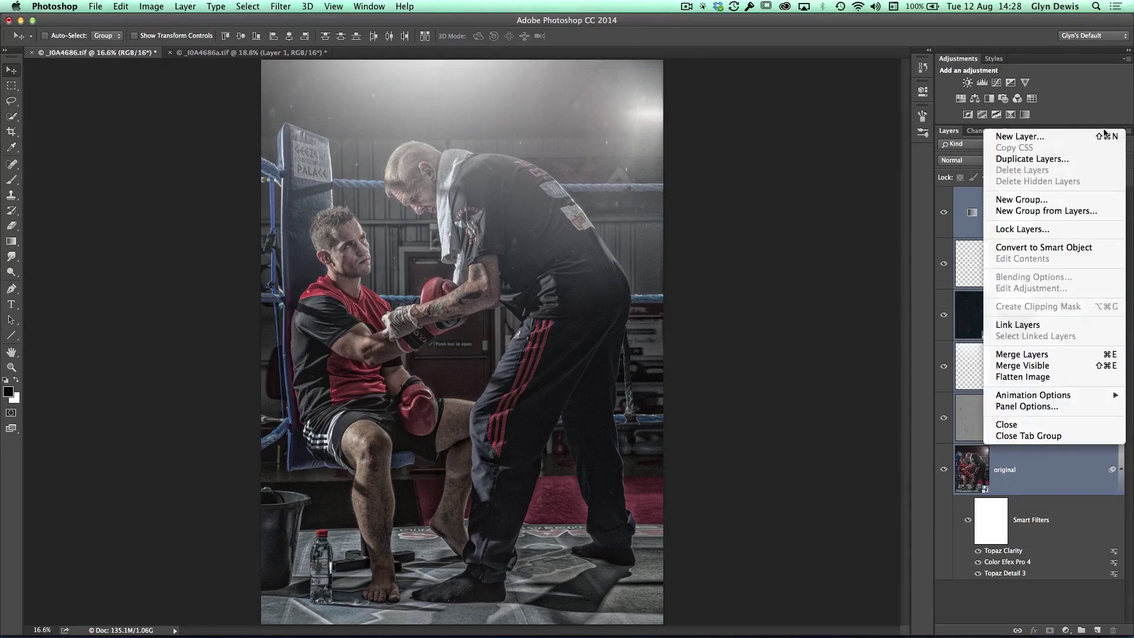
left_click(1016, 248)
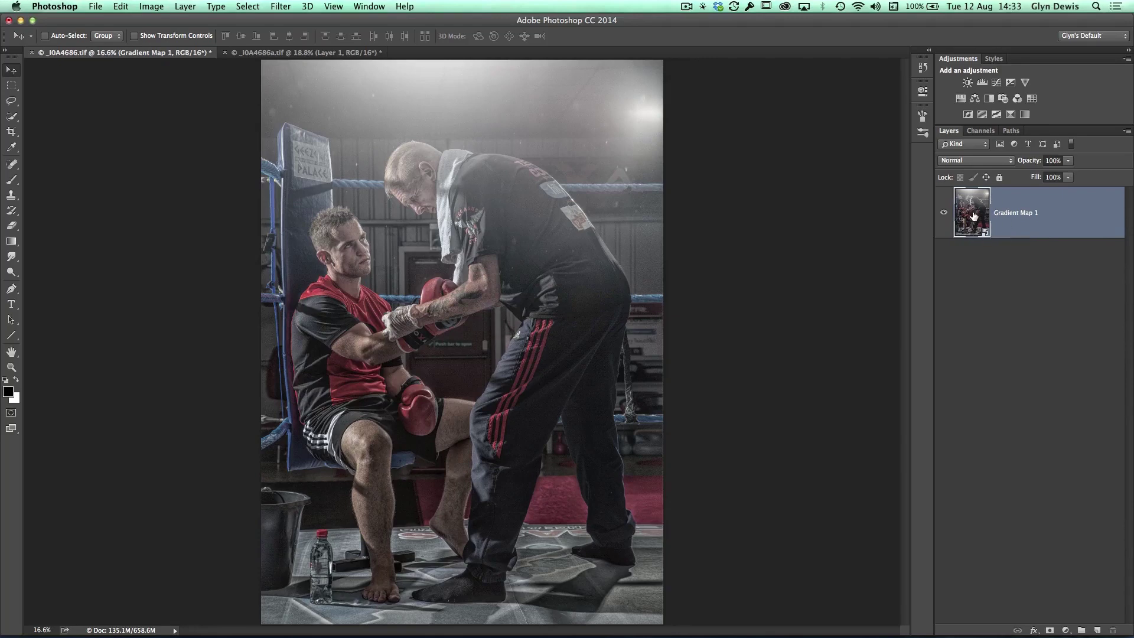
Rename the smart object layer to 'Retouch Part 1'
double_click(1014, 216)
type("Retouch Part 1")
key("Return")
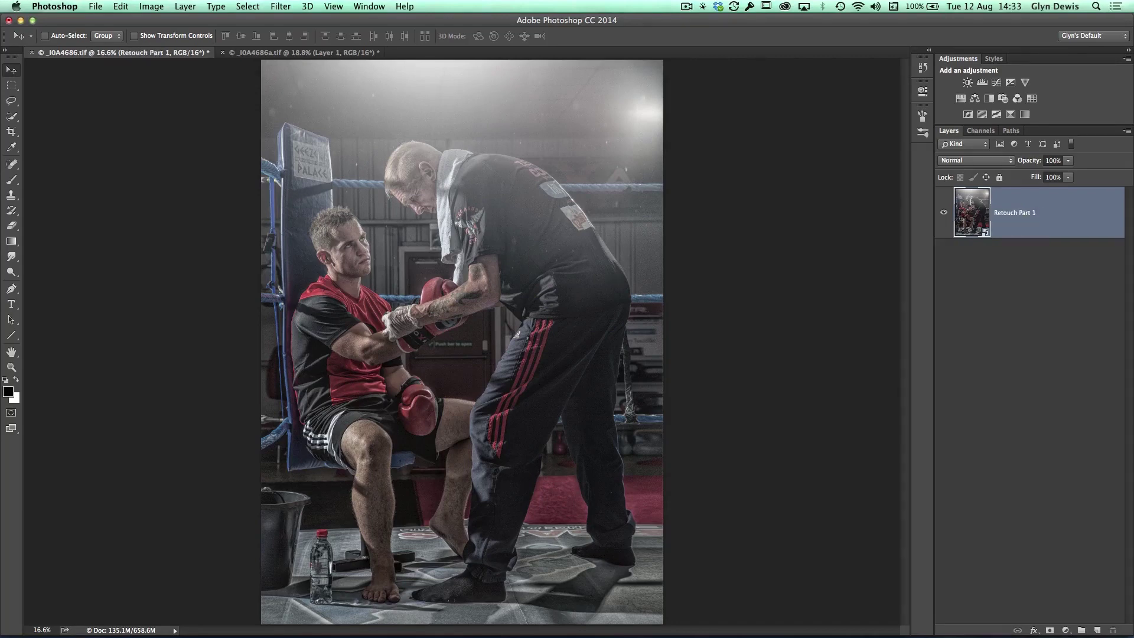
Launch Color Efex Pro 4 from Filter > Nik Collection on the Retouch Part 1 layer
left_click(278, 9)
mouse_move(294, 283)
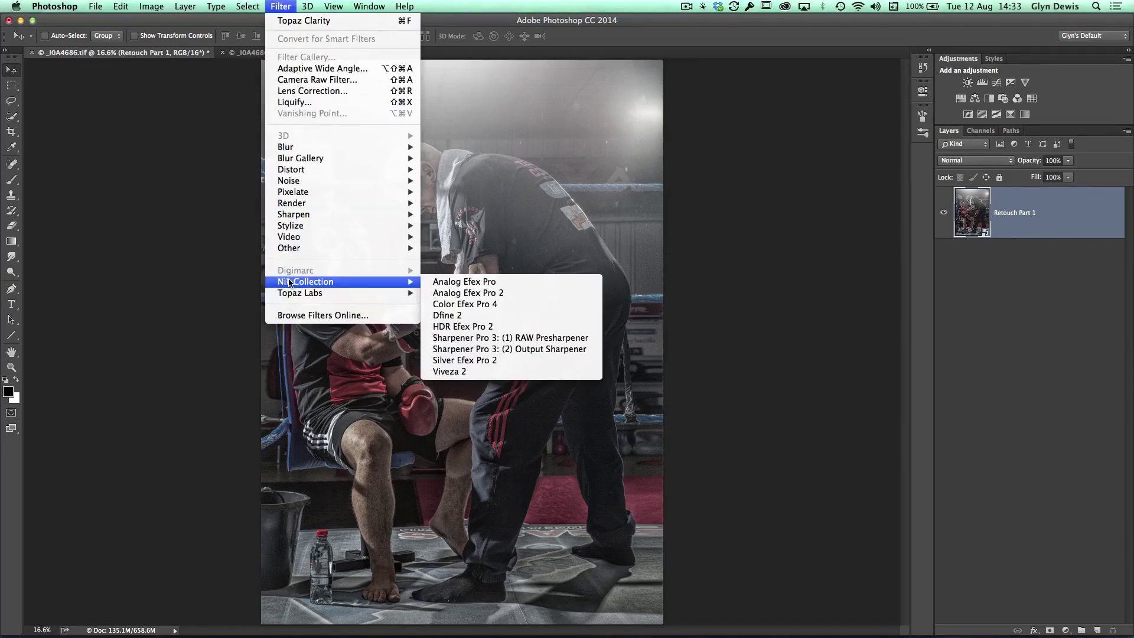
left_click(455, 306)
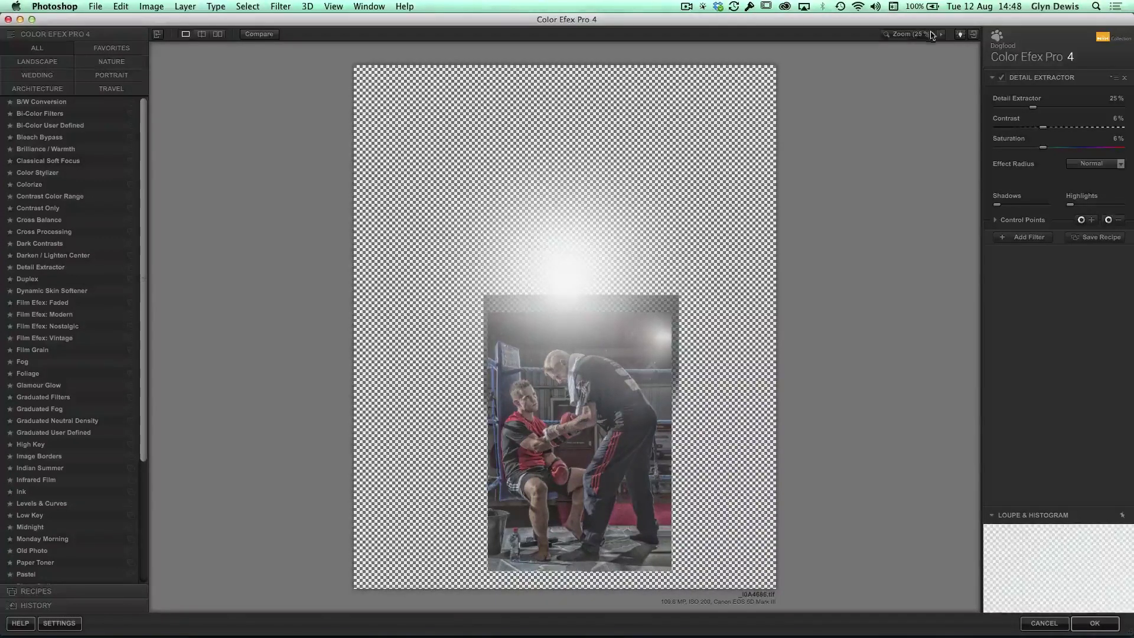
Zoom the Color Efex preview in and pan up to frame the boxers' faces
left_click(903, 34)
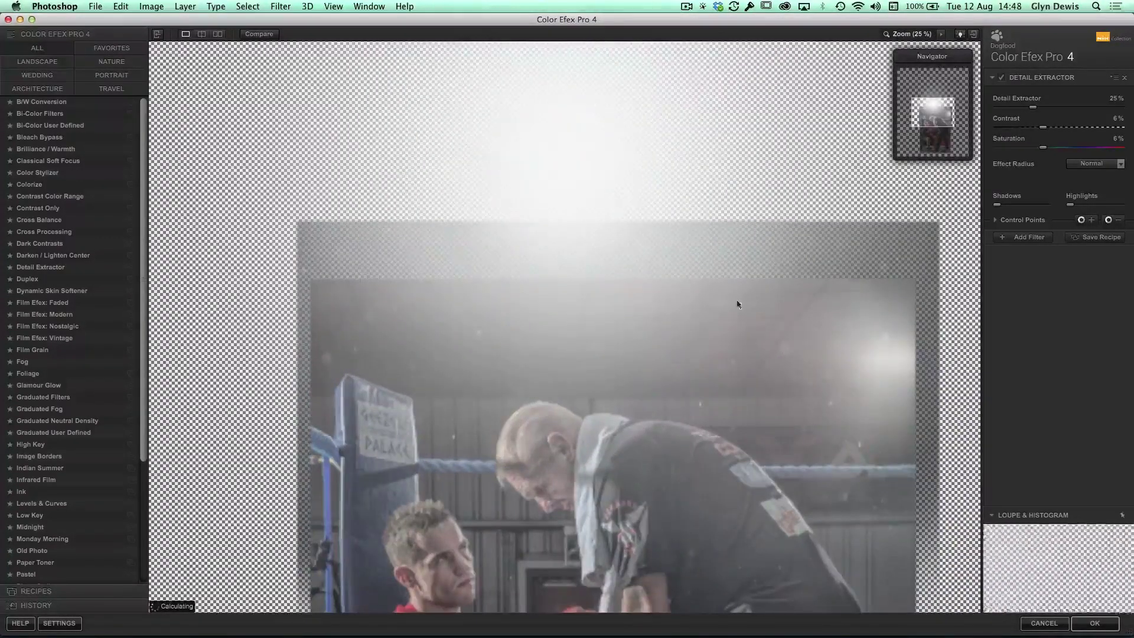
left_click_drag(551, 511, 433, 311)
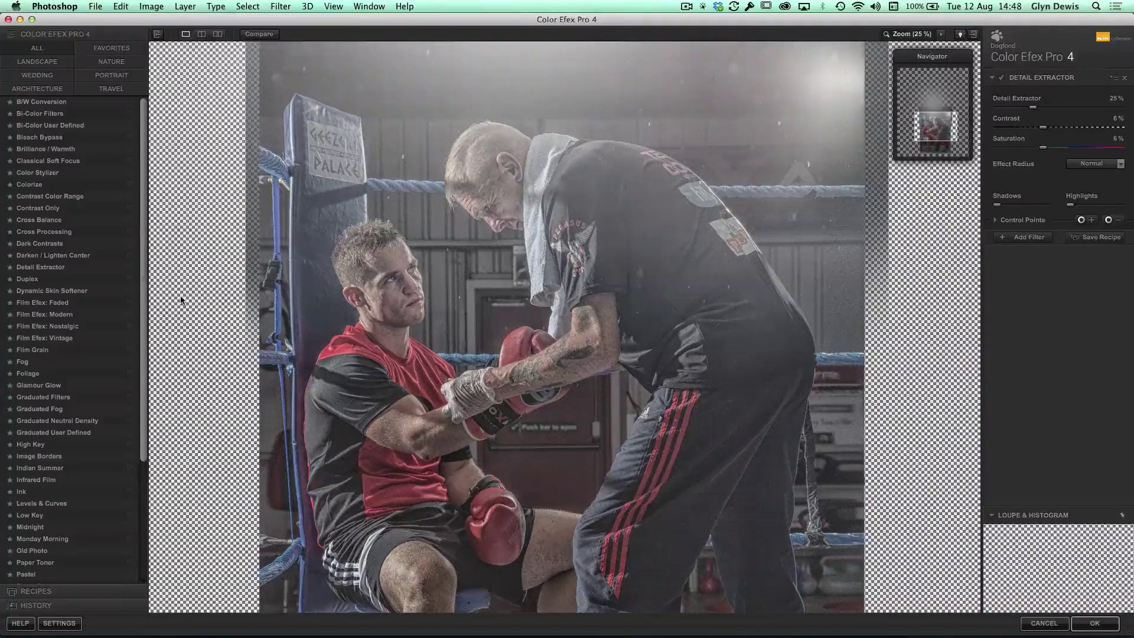
scroll(43, 158, "down", 1)
scroll(43, 158, "up", 1)
Preview Cross Processing and Cross Balance, then apply the Kick Boxer Blue/Brown recipe, replacing current filters
left_click(47, 236)
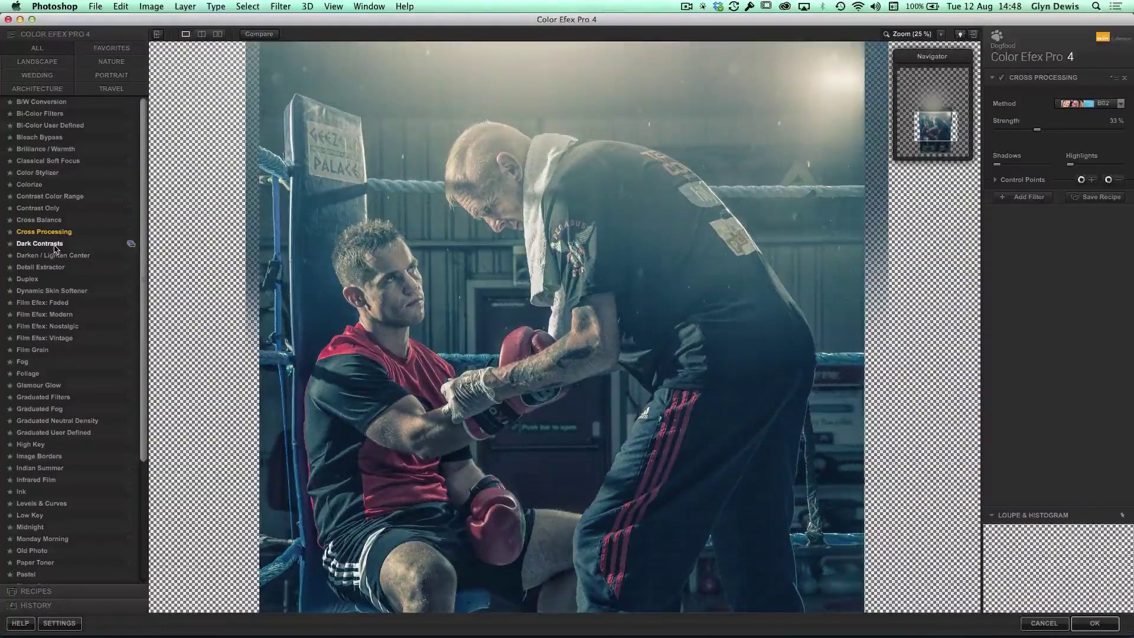
left_click(39, 222)
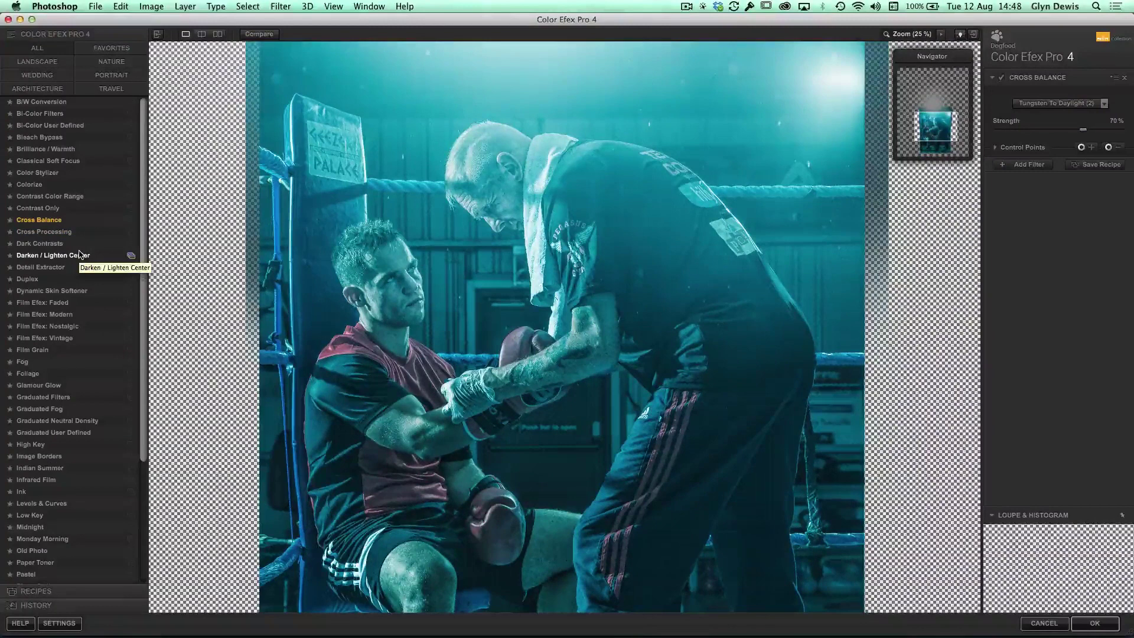
left_click(37, 592)
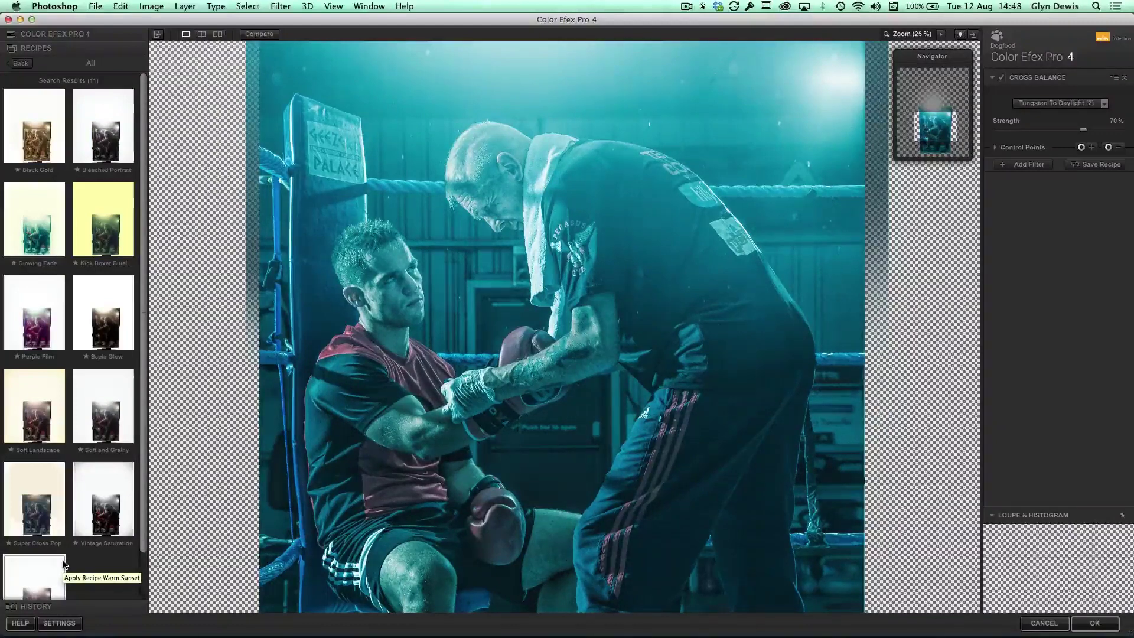
left_click(106, 231)
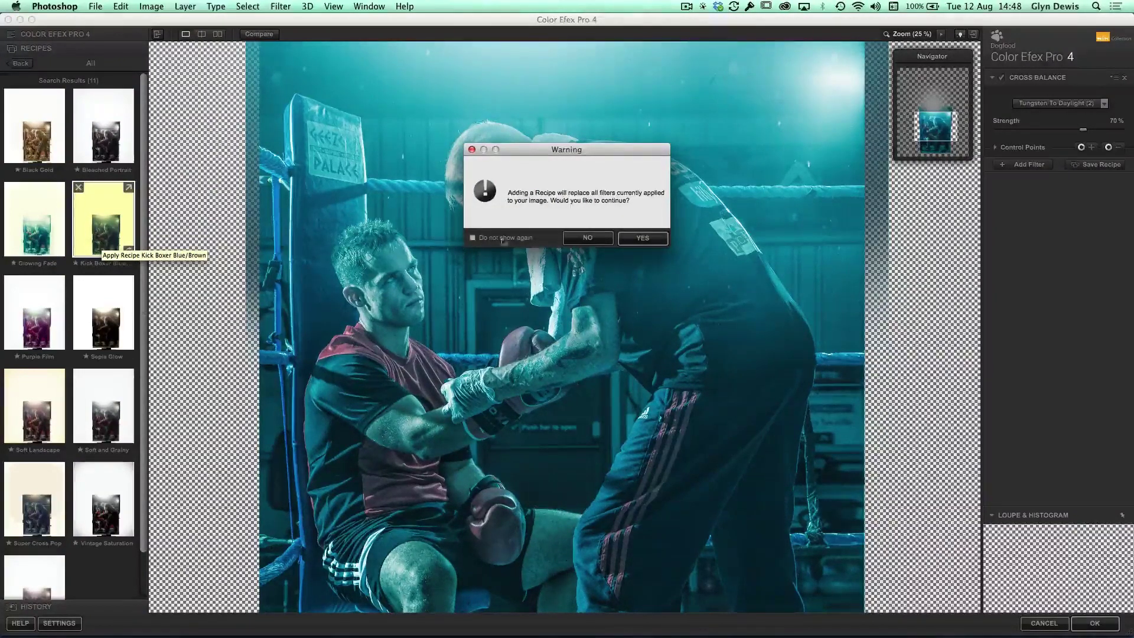
left_click(621, 239)
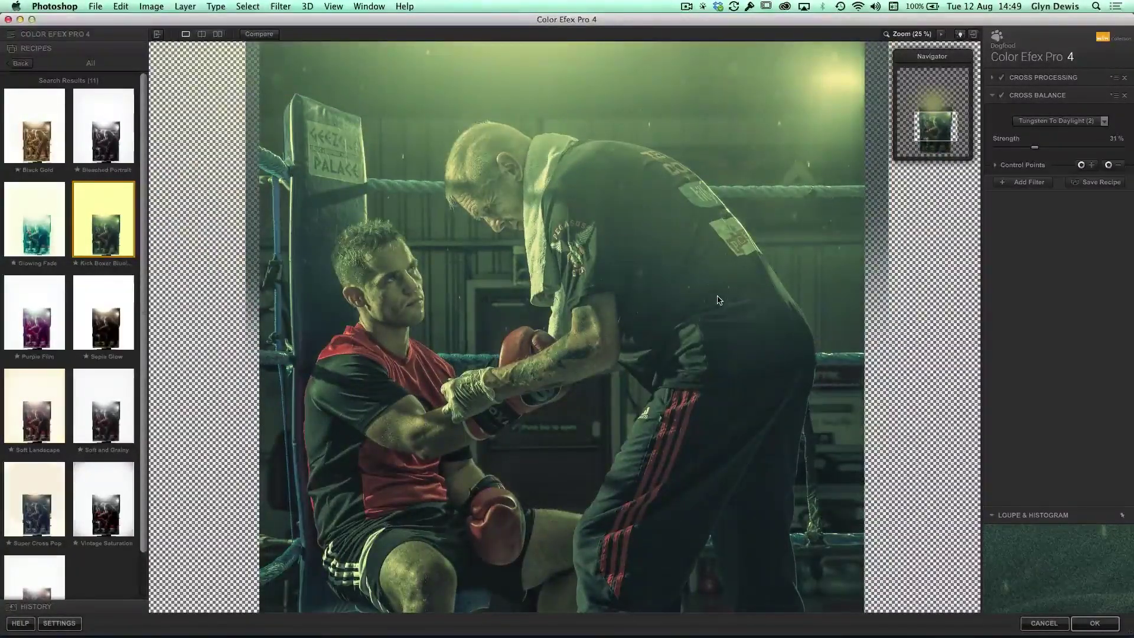
Accept the green Color Efex Pro 4 grade so it returns to Retouch Part 1 as a smart filter
left_click(1094, 623)
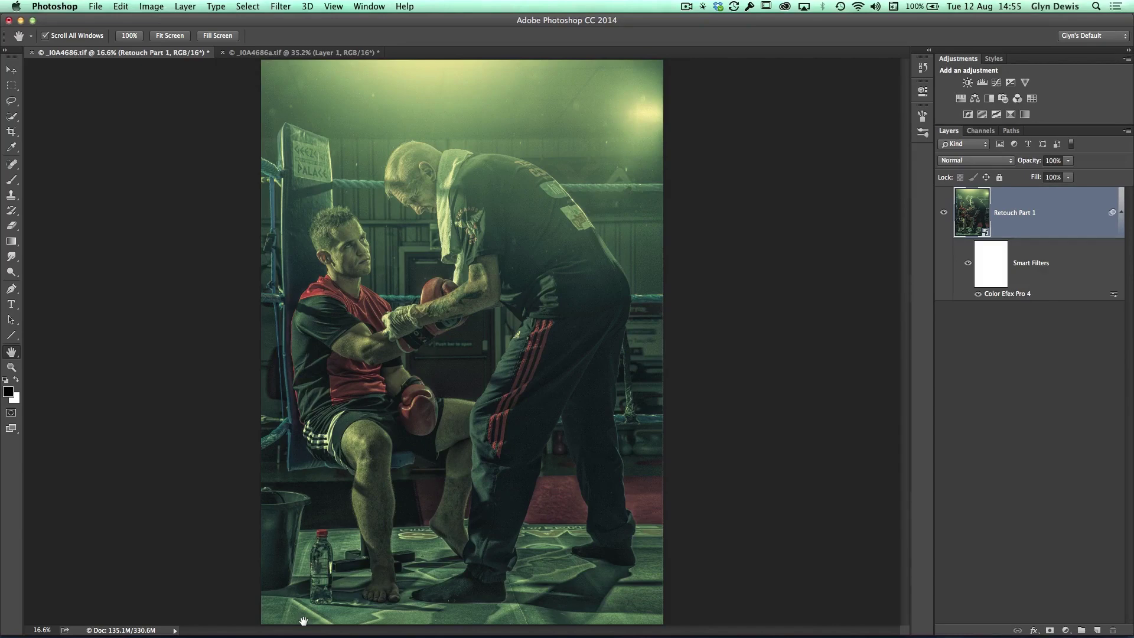
Paste a merged copy of the whole graded image as a new layer and duplicate it with Cmd+J
left_click(248, 6)
left_click(248, 20)
left_click(121, 6)
left_click(147, 102)
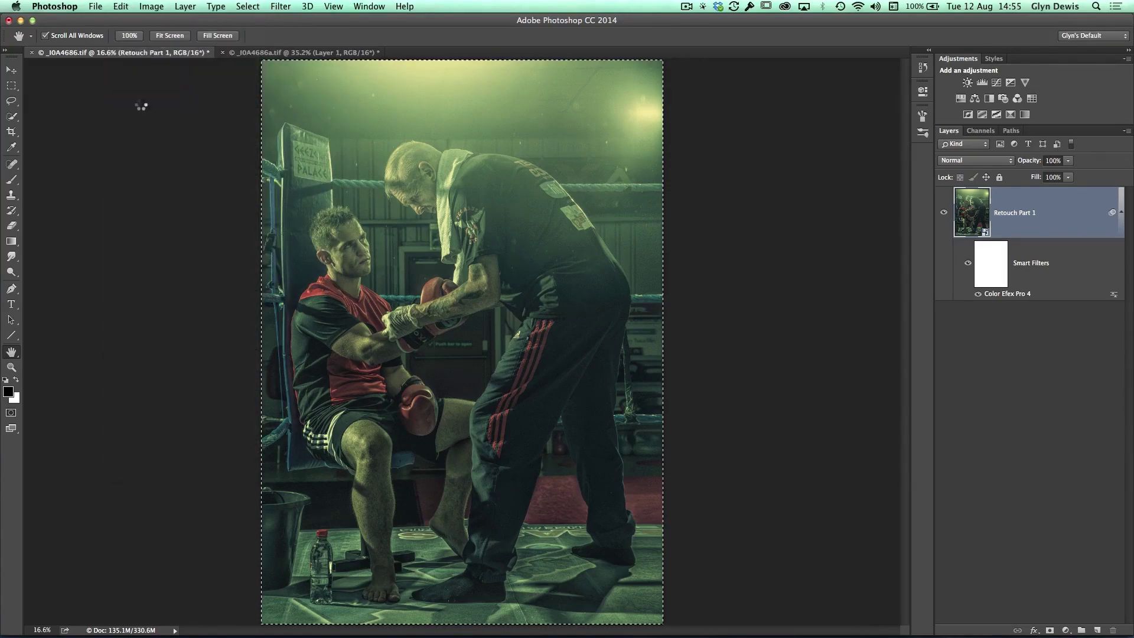
left_click(121, 7)
left_click(137, 113)
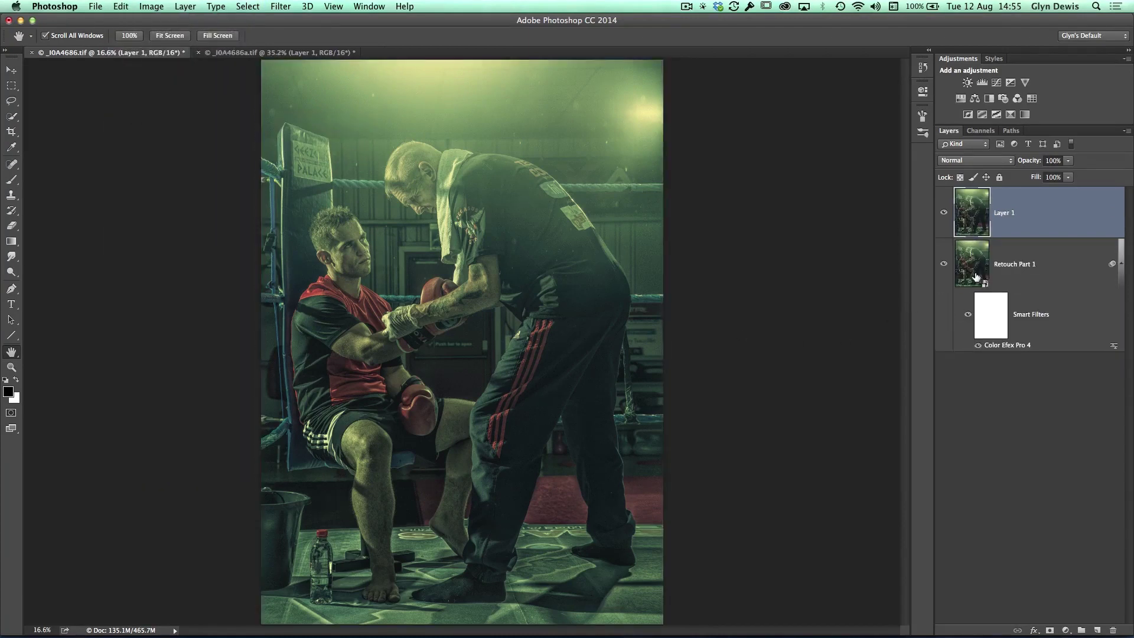
left_click_drag(975, 276, 976, 278)
key("super+j")
Rename the lower copy 'look' and the upper copy 'sharpness'
left_click(1005, 267)
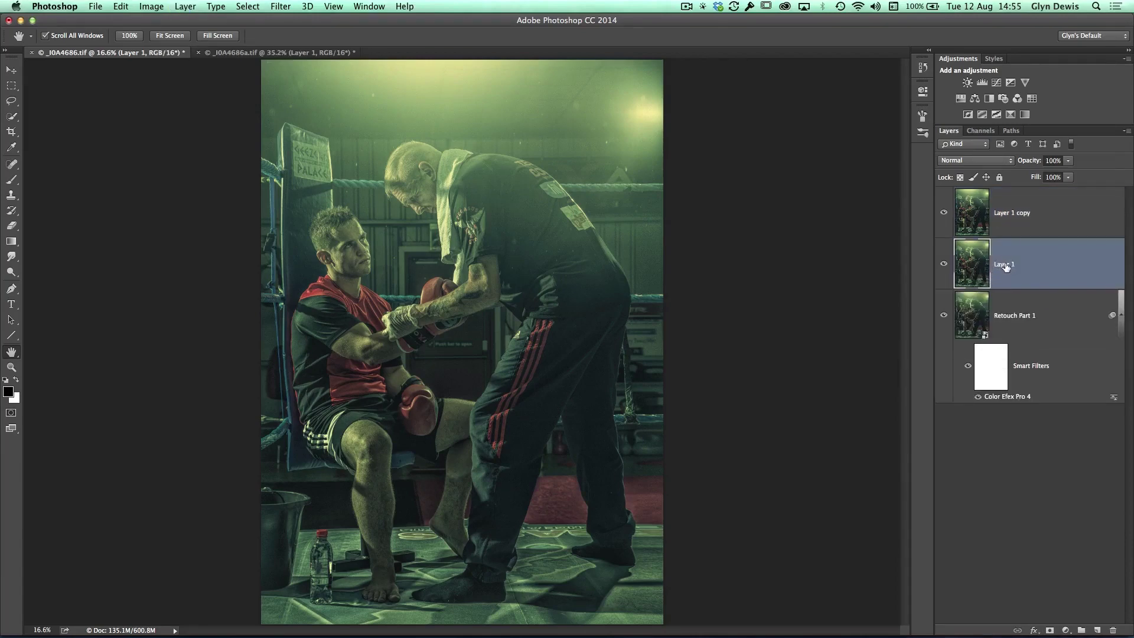
double_click(1004, 265)
type("look")
key("Return")
double_click(1006, 213)
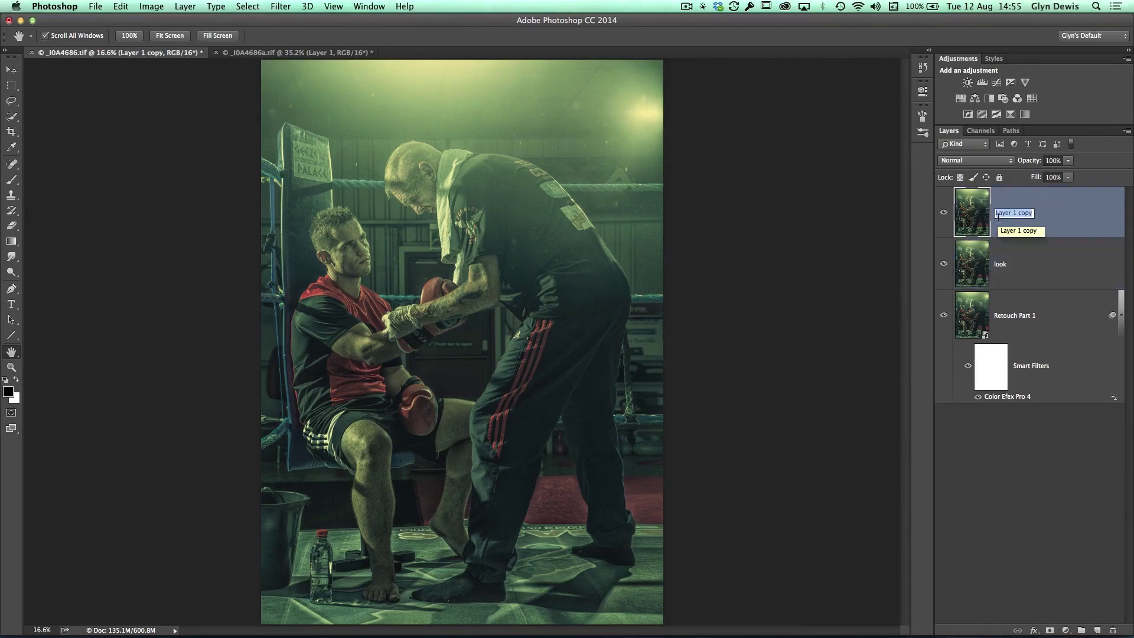
type("sharpness")
key("Return")
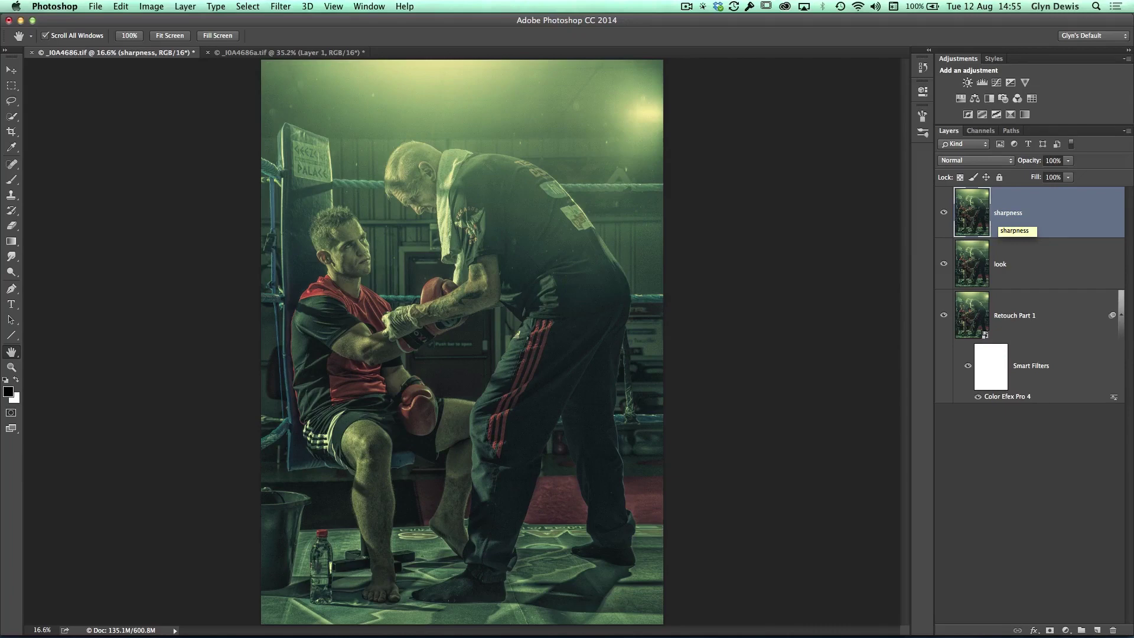
Hide sharpness, select look, and preview Reduce Noise at Strength 10 on the boxer's face
left_click(943, 212)
left_click(977, 267)
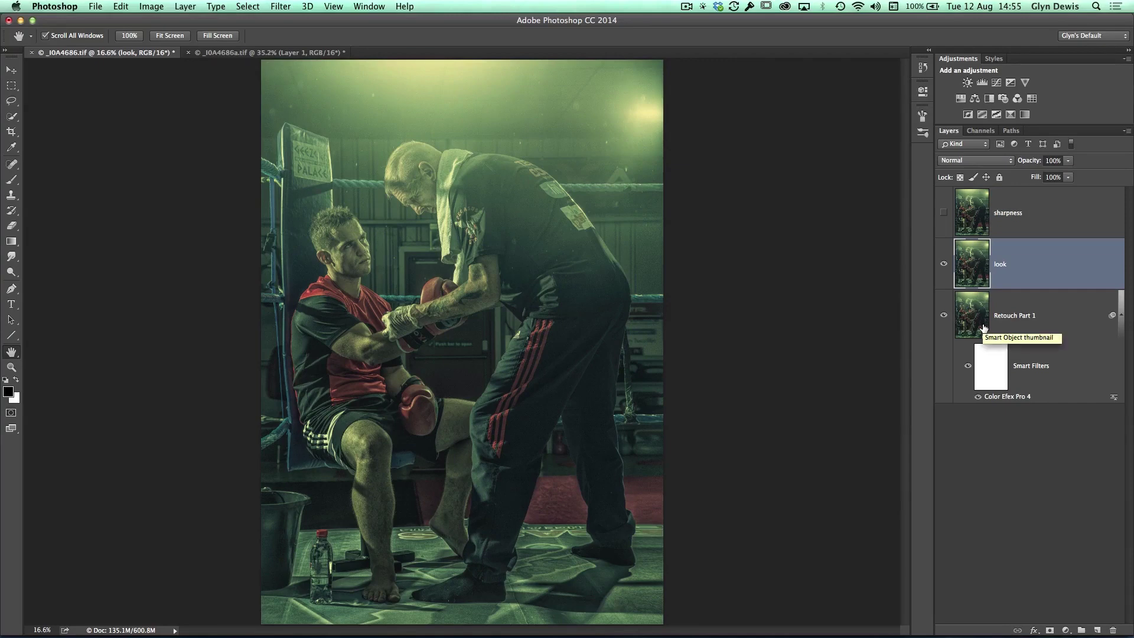
left_click(280, 6)
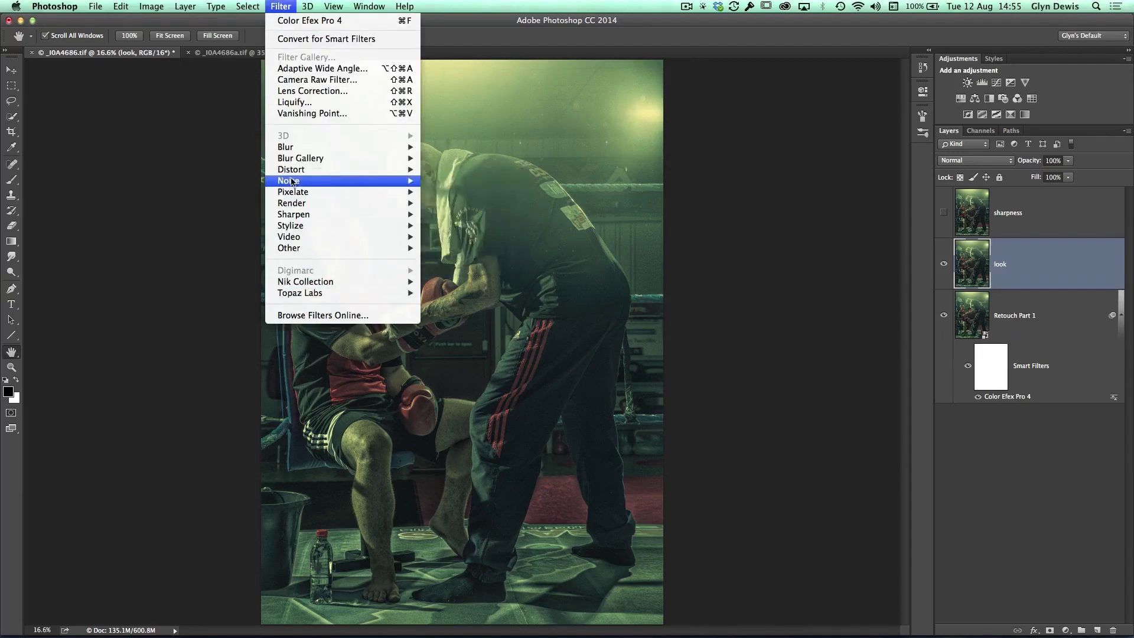
mouse_move(293, 183)
left_click(452, 226)
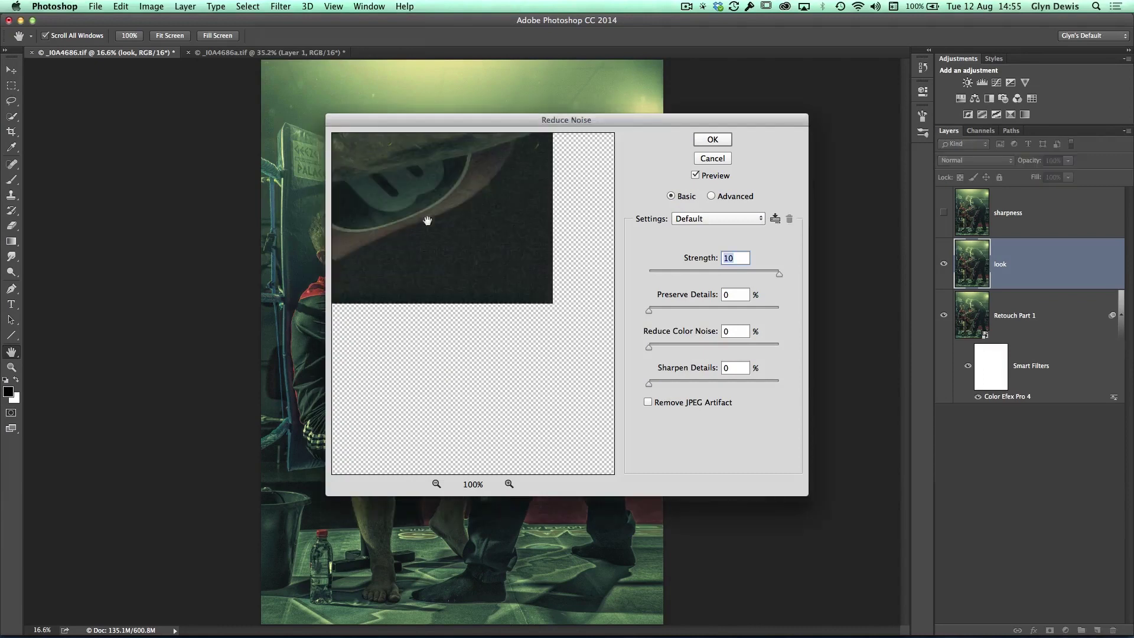
left_click_drag(385, 121, 598, 168)
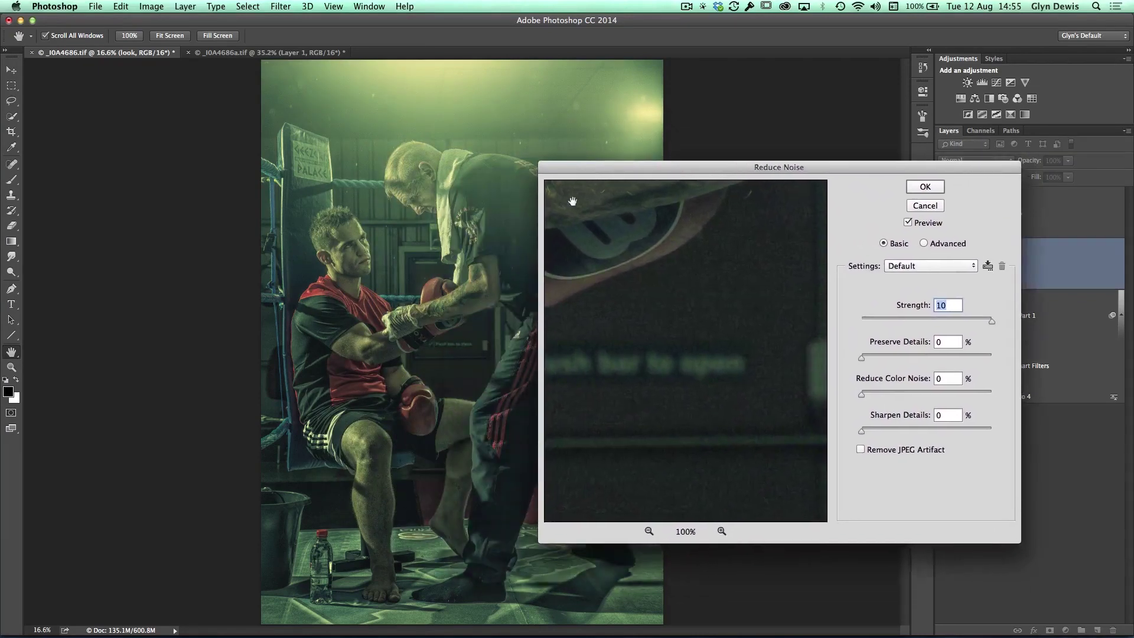
left_click(353, 251)
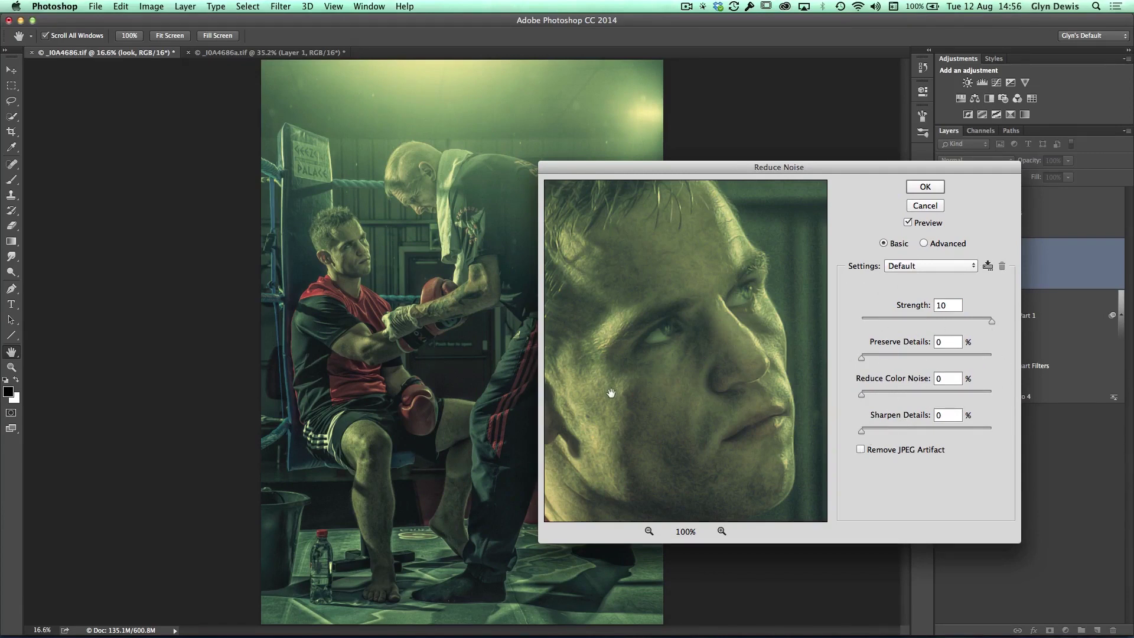
left_click_drag(615, 398, 614, 401)
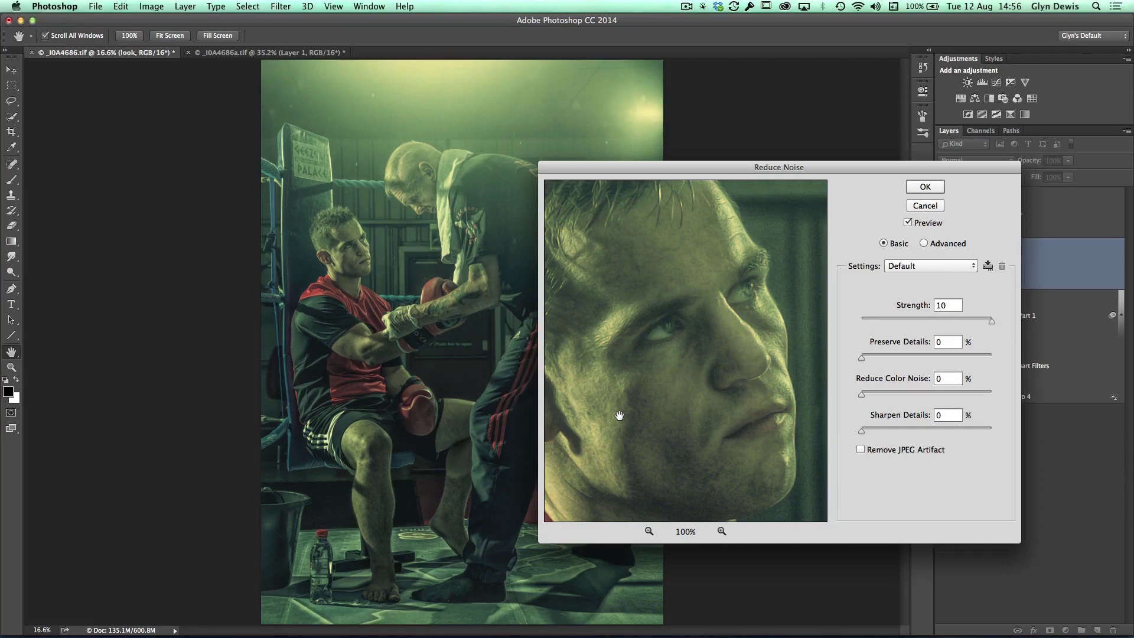
Apply Reduce Noise, compare the zoomed face with look toggled on and off, then select sharpness
left_click(917, 188)
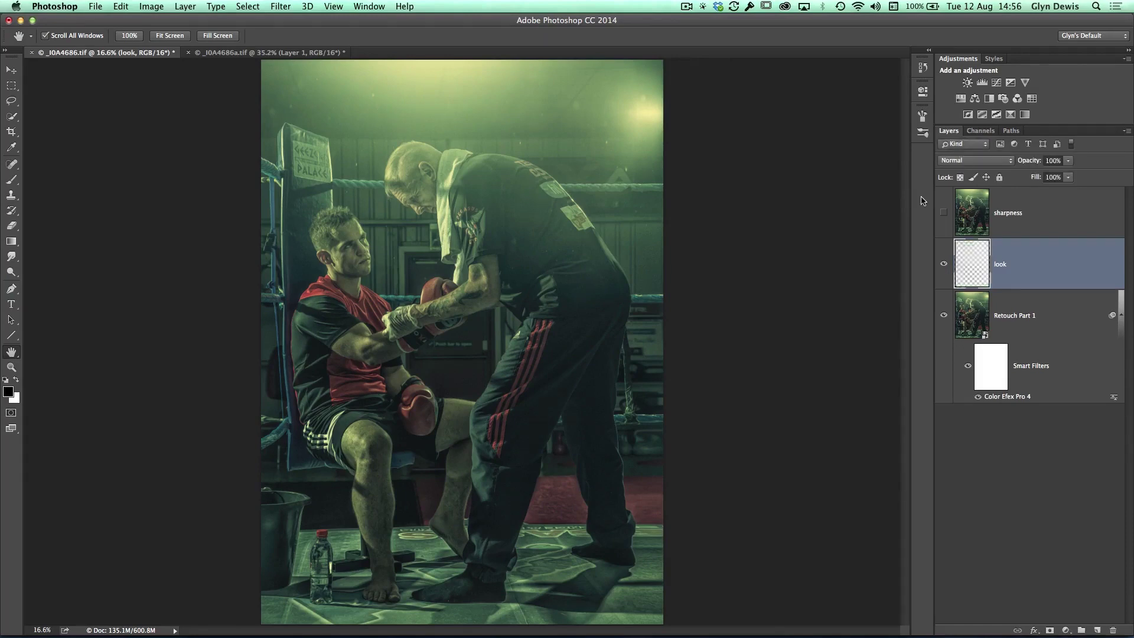
left_click_drag(354, 236, 565, 379)
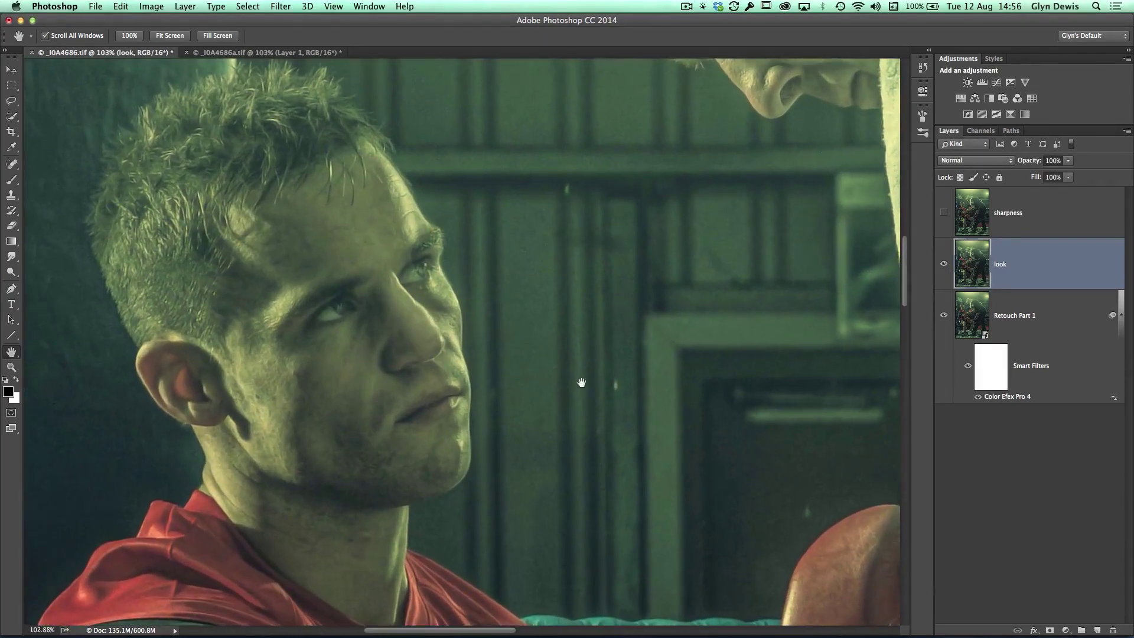
left_click(943, 264)
left_click(943, 264)
left_click(943, 265)
scroll(431, 394, "down", 5)
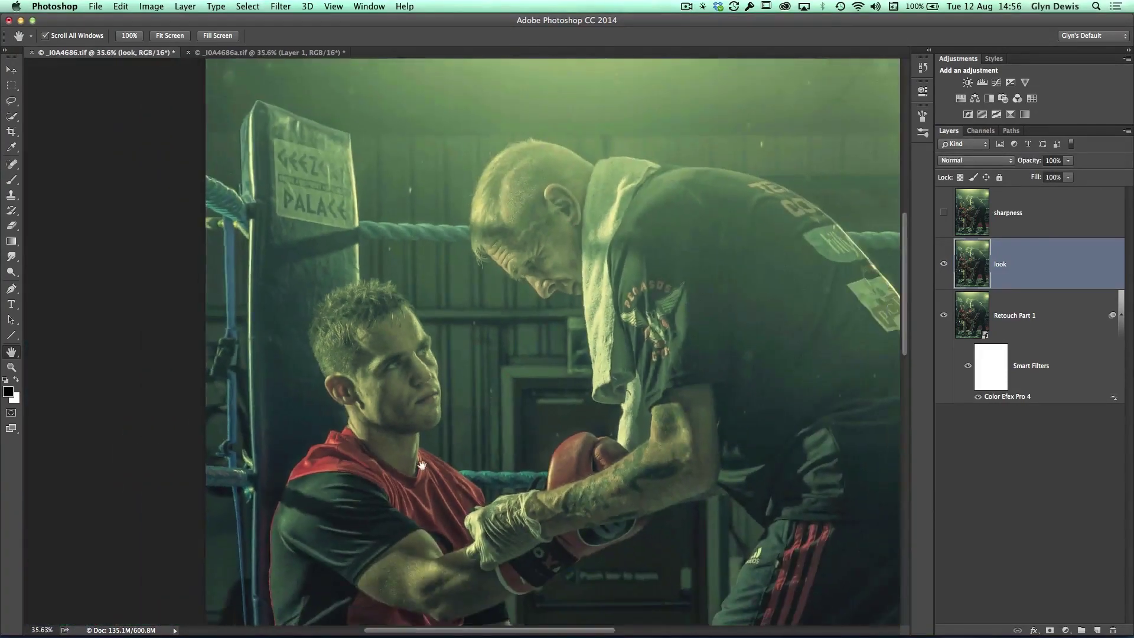
scroll(421, 465, "down", 2)
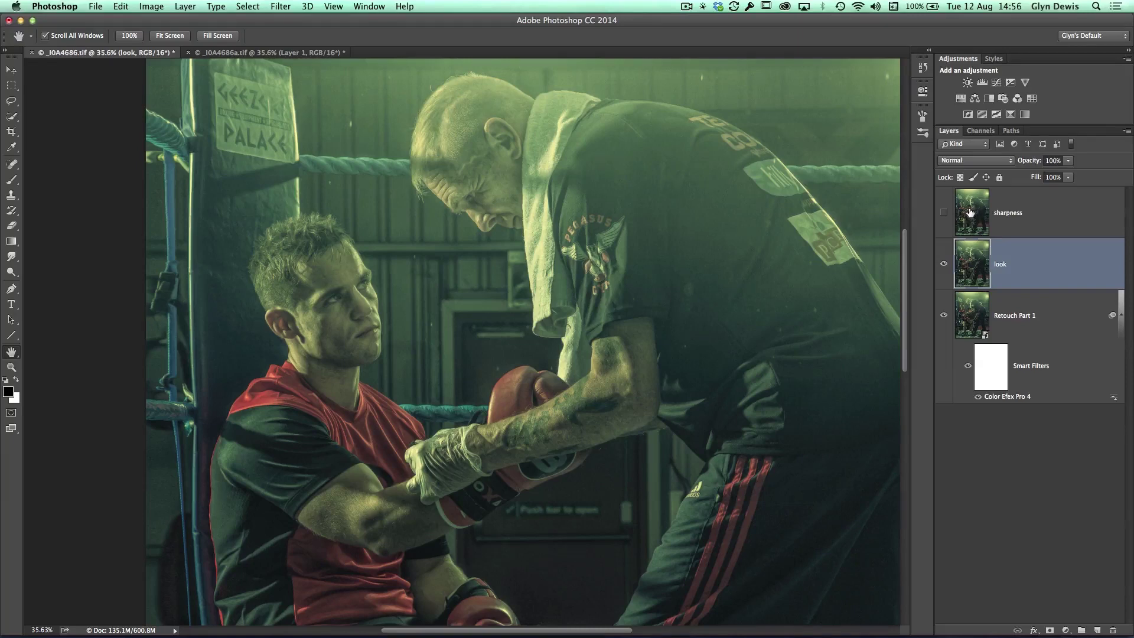
left_click(969, 212)
Show the sharpness layer, apply High Pass at radius 1.0, and set its blend mode to Overlay
left_click(943, 213)
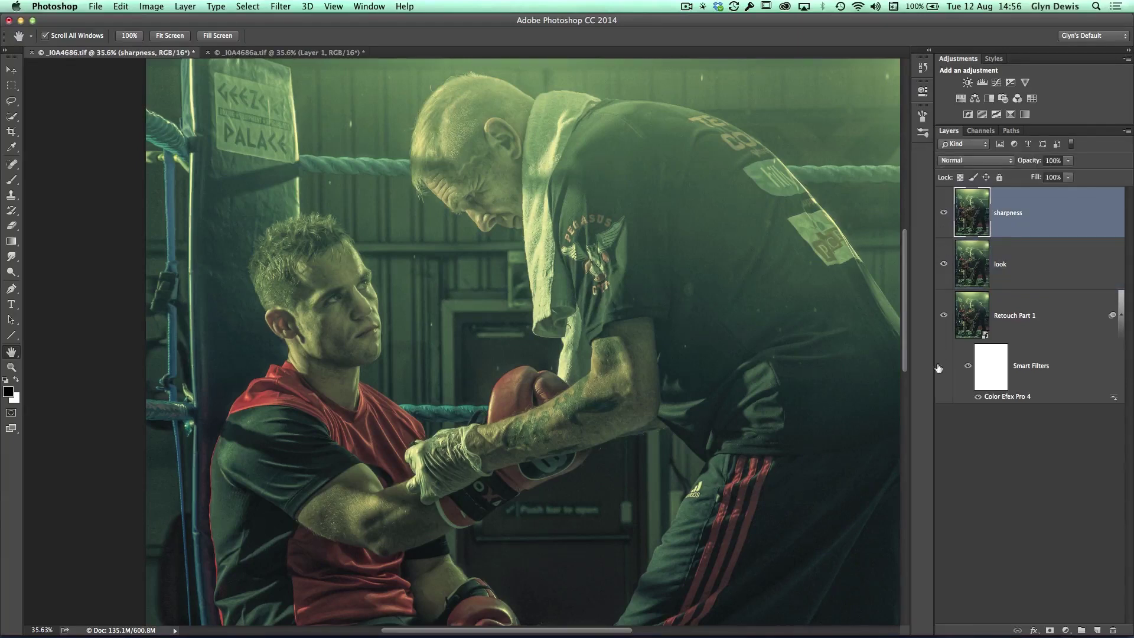
left_click(280, 7)
mouse_move(280, 251)
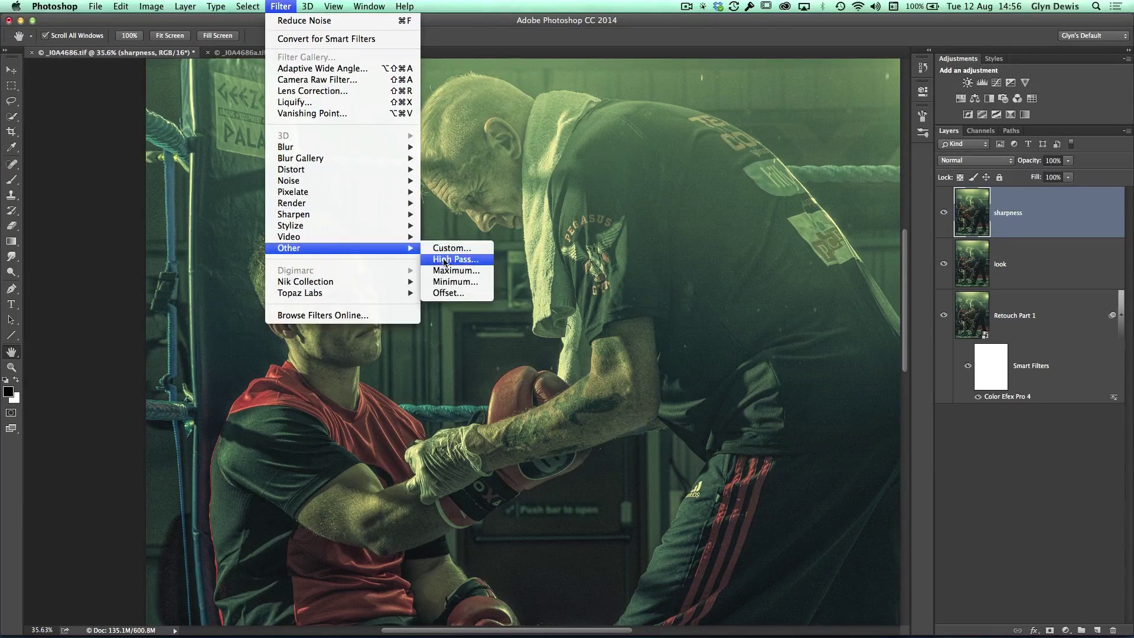
left_click(449, 260)
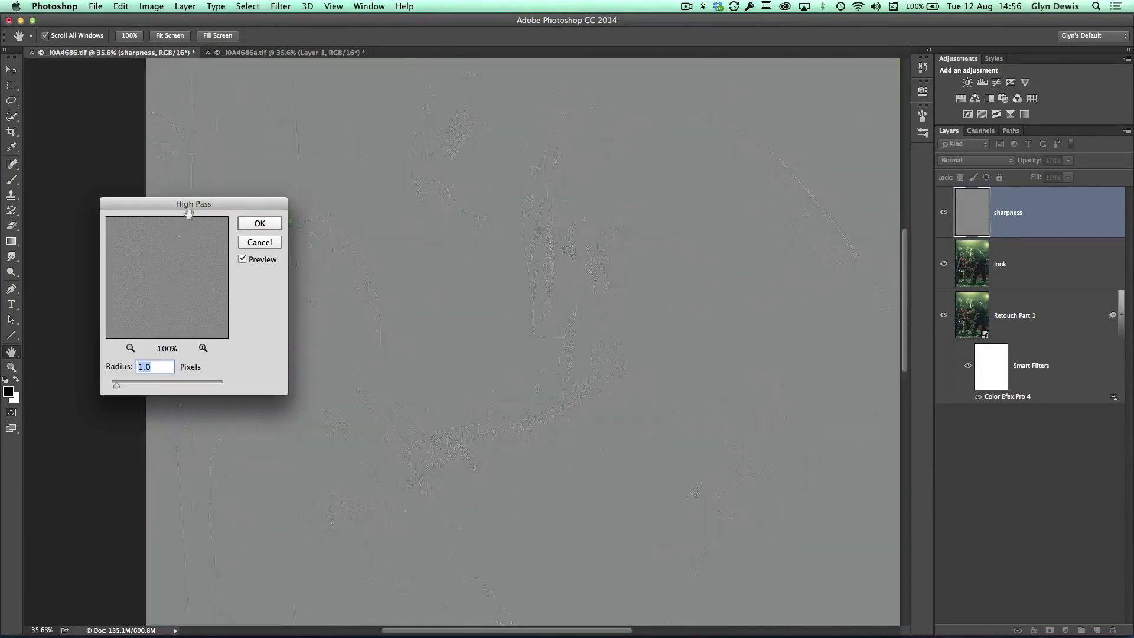
left_click_drag(190, 205, 255, 193)
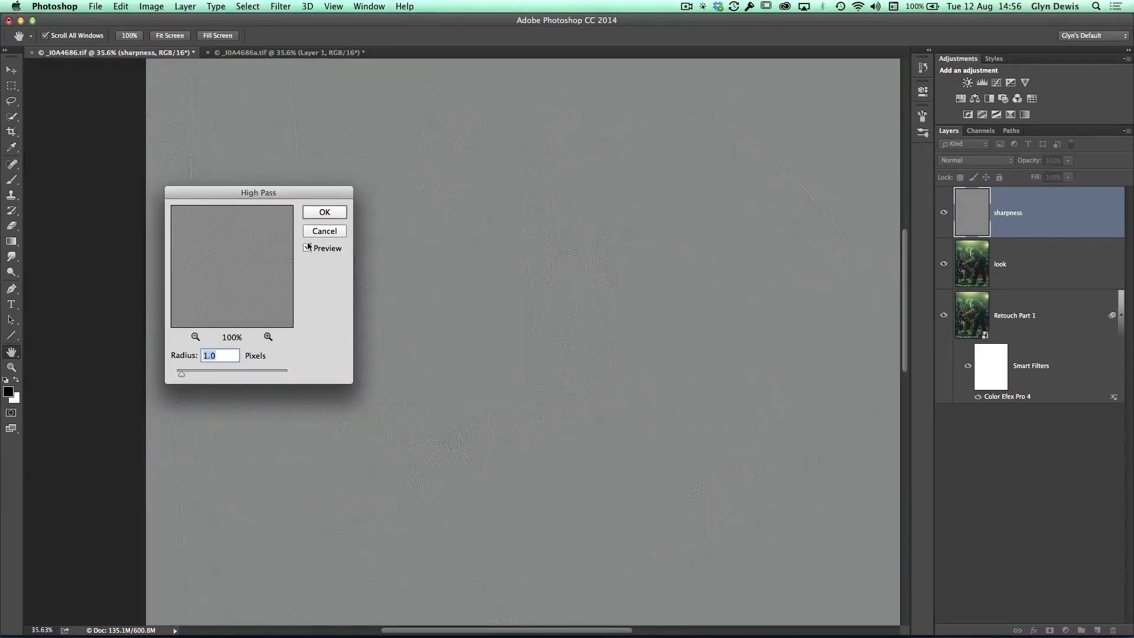
left_click(322, 212)
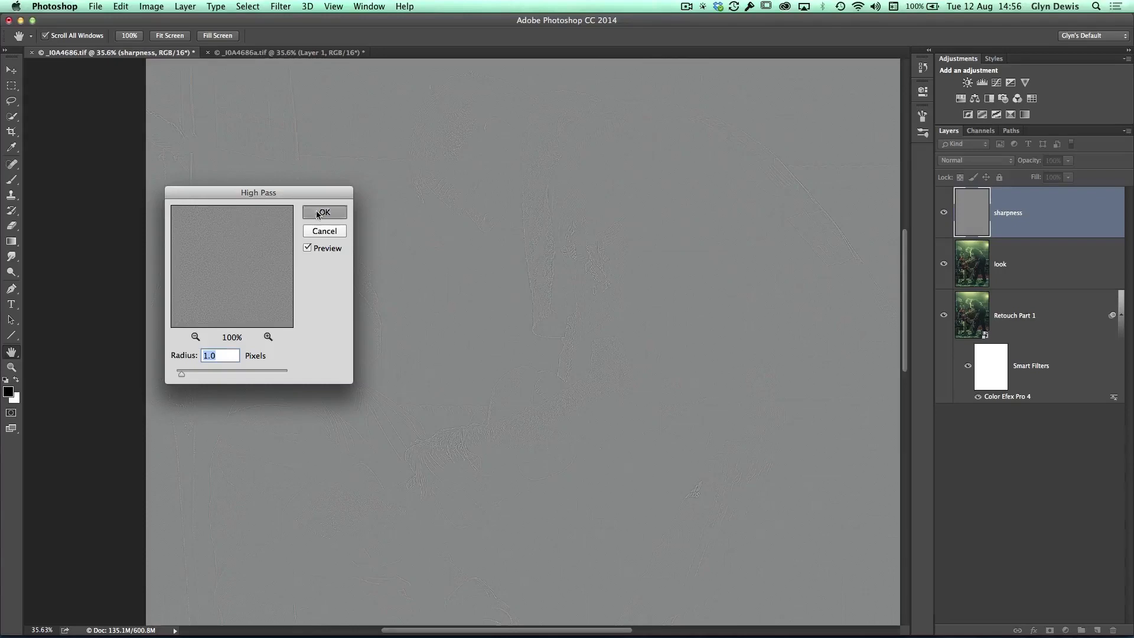
left_click(951, 164)
left_click(941, 294)
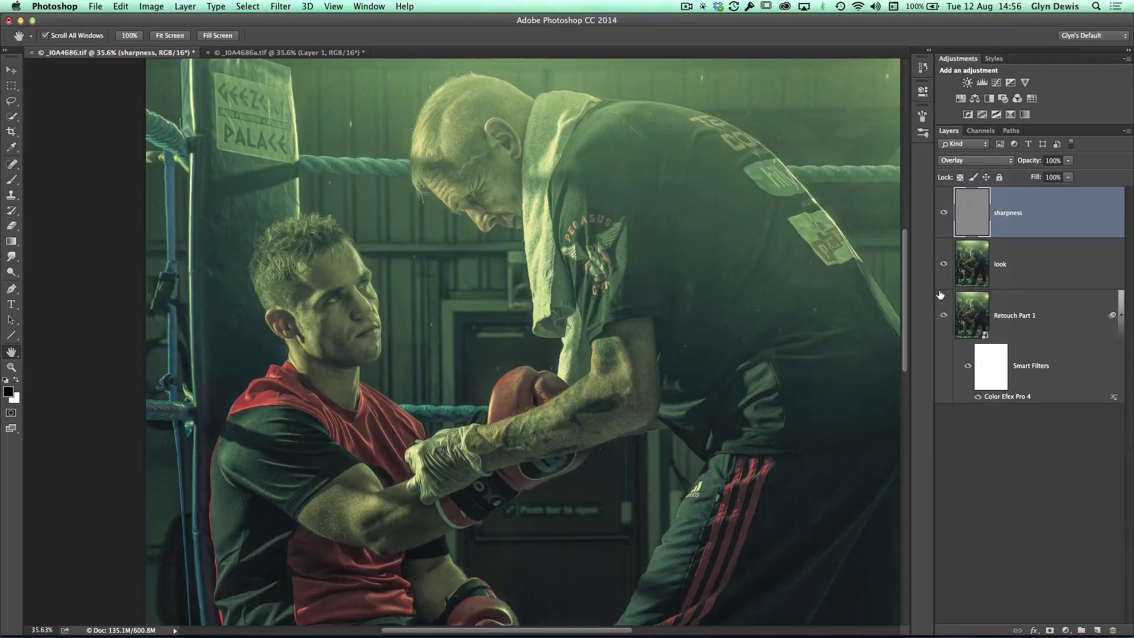
Zoom on the boxer's face and toggle the sharpness layer repeatedly to compare the sharpening
left_click_drag(340, 333, 443, 364)
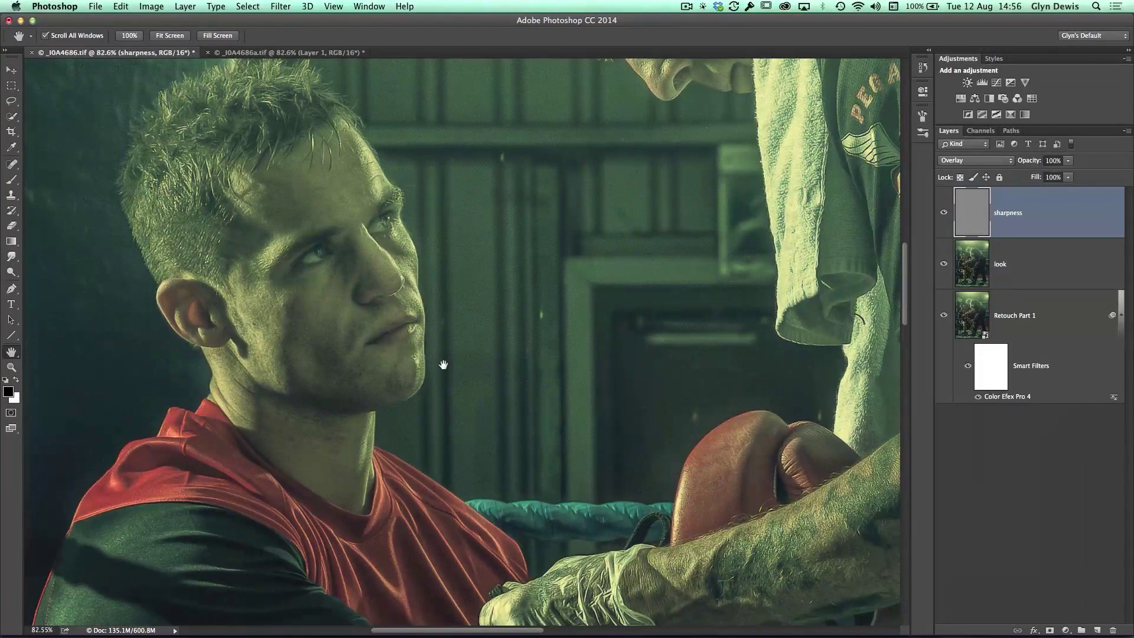
left_click(944, 214)
left_click(944, 216)
left_click(944, 216)
left_click(944, 218)
left_click(943, 217)
left_click(943, 217)
left_click(943, 216)
left_click(943, 216)
left_click(944, 215)
left_click(944, 215)
left_click(944, 215)
left_click(944, 215)
scroll(372, 389, "down", 4)
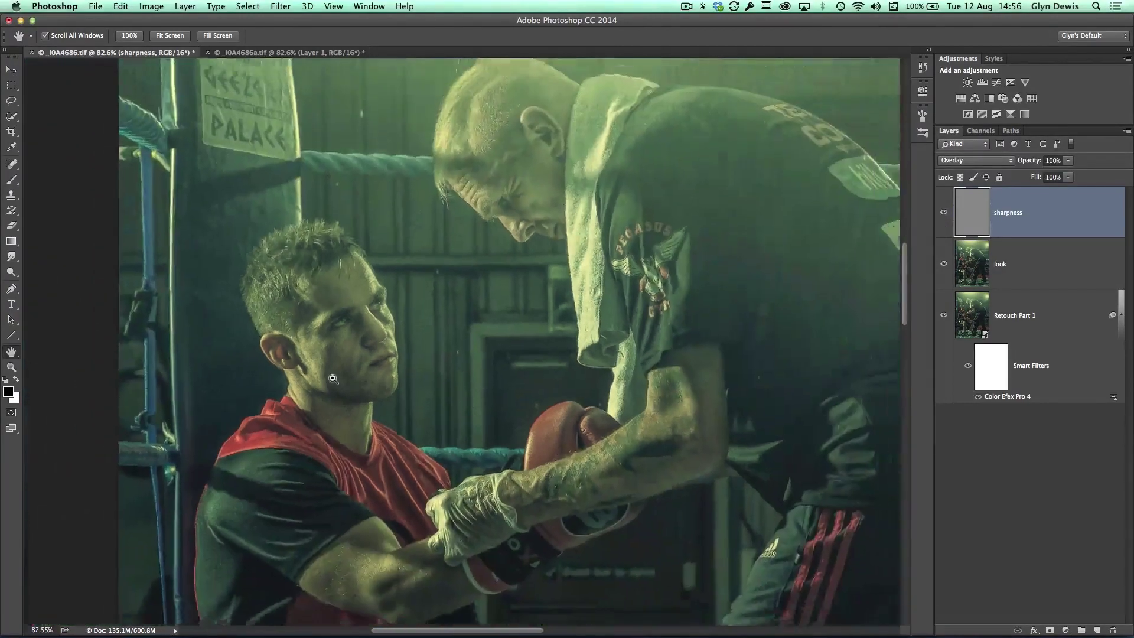
scroll(368, 364, "down", 3)
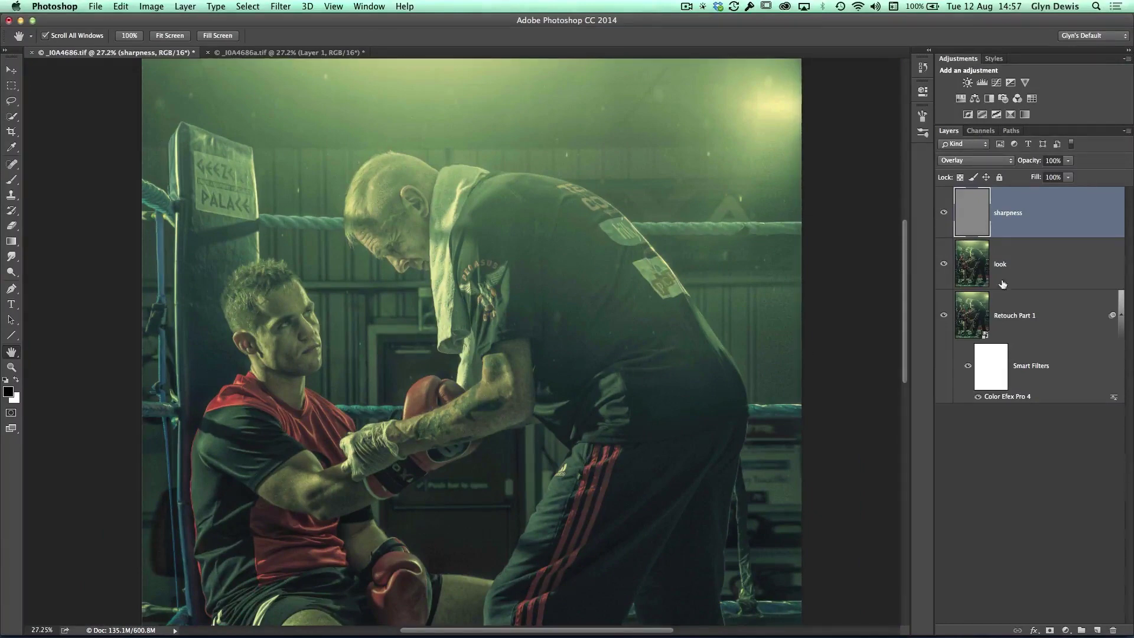
Paste a merged copy of all visible layers as a new top Layer 1, then open Filter > Sharpen
left_click(247, 8)
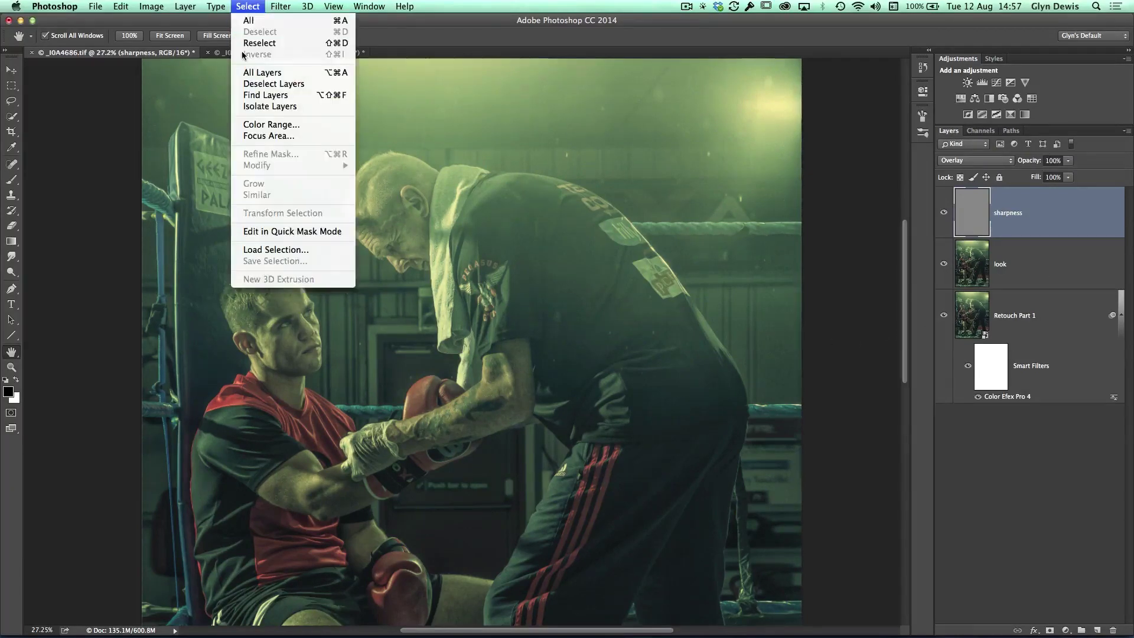
left_click(239, 21)
left_click(121, 7)
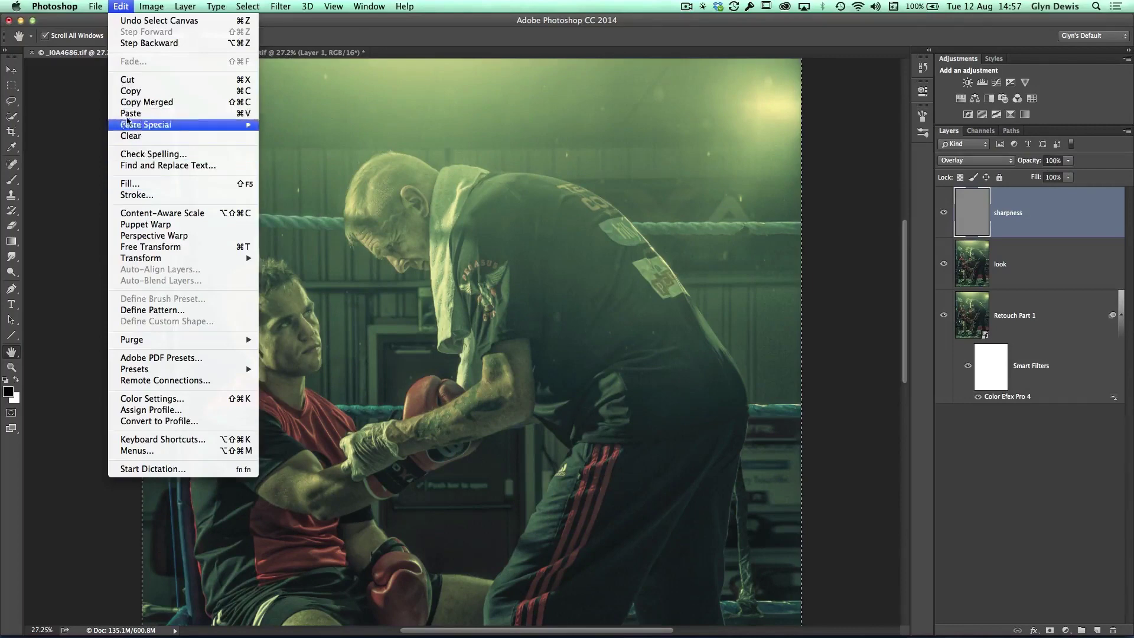
left_click(127, 102)
left_click(118, 7)
left_click(125, 113)
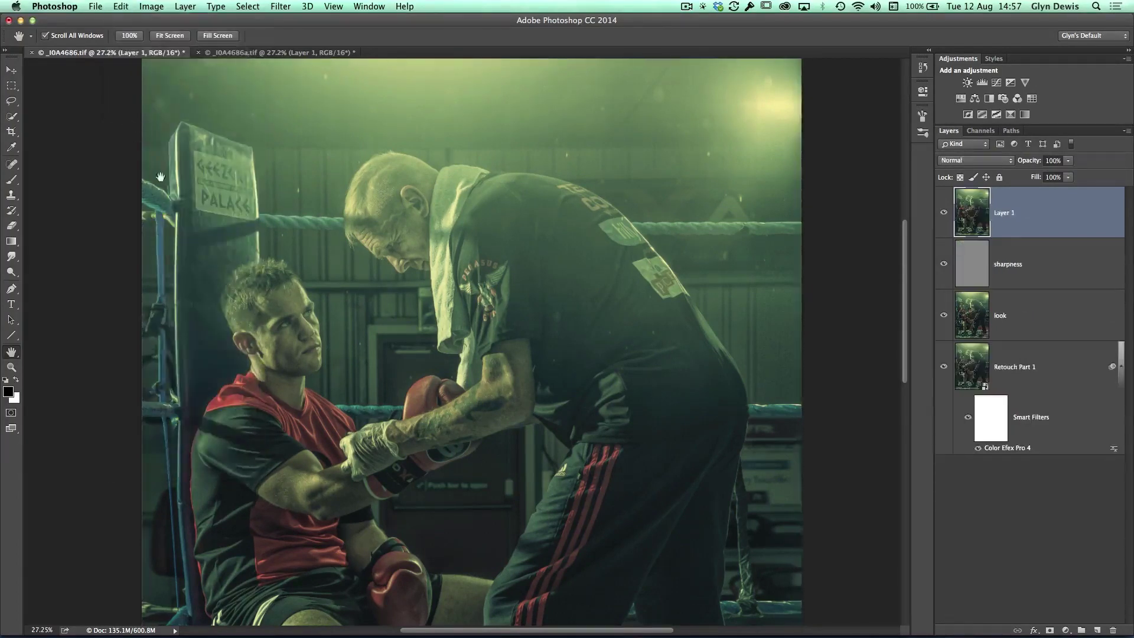
left_click(280, 7)
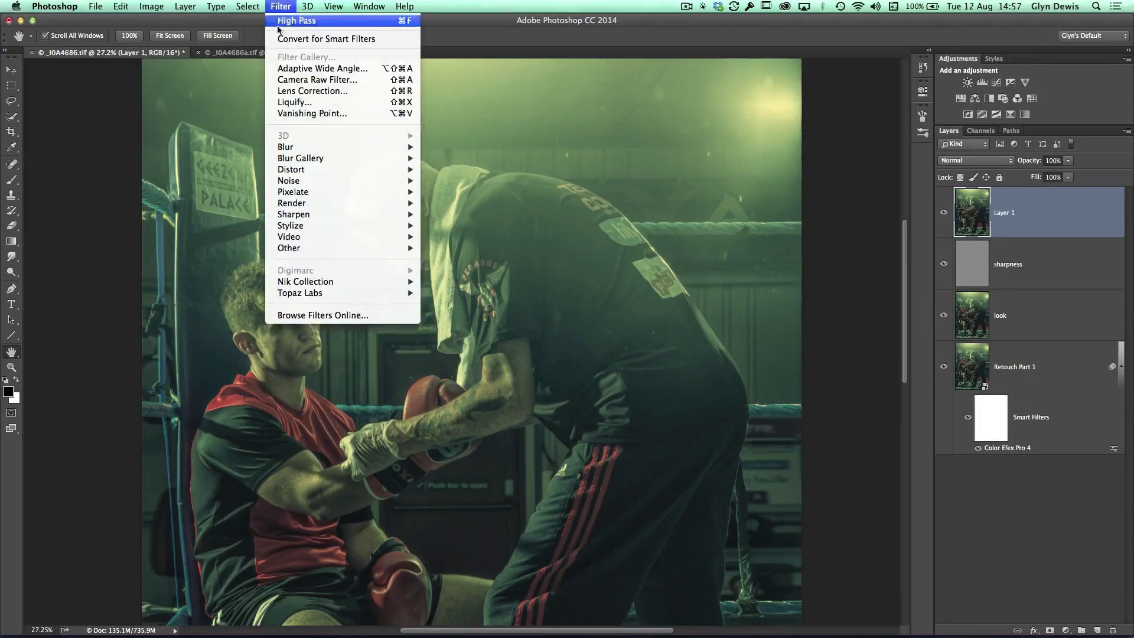
mouse_move(410, 216)
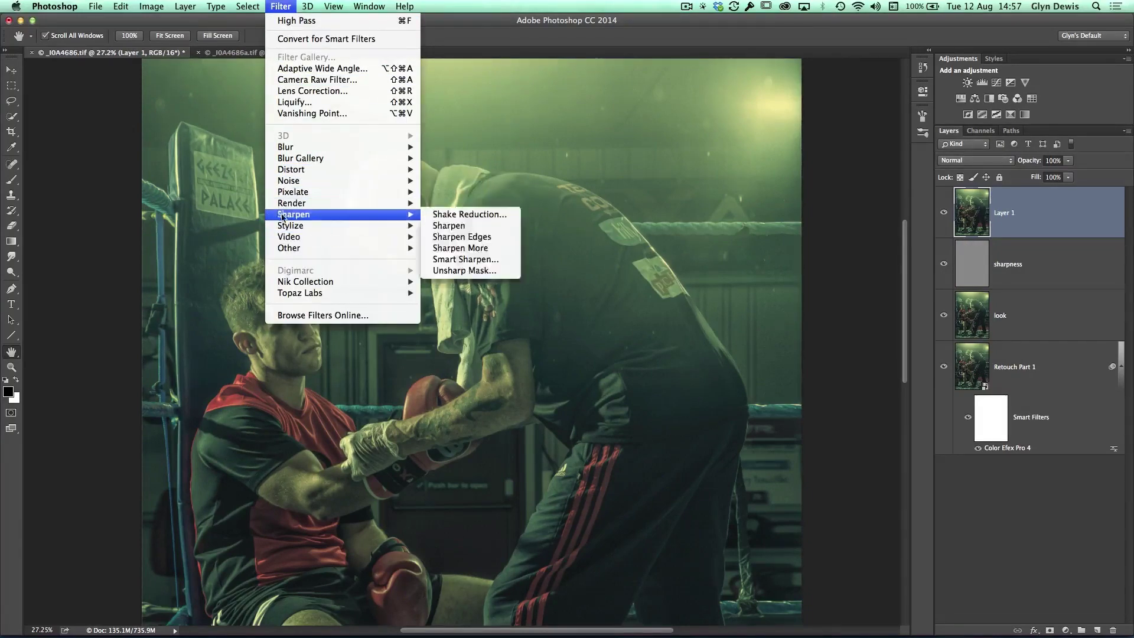
Open Unsharp Mask, preview it zoomed on the boxer's face, and try Amount 15 and Radius 15
left_click(464, 270)
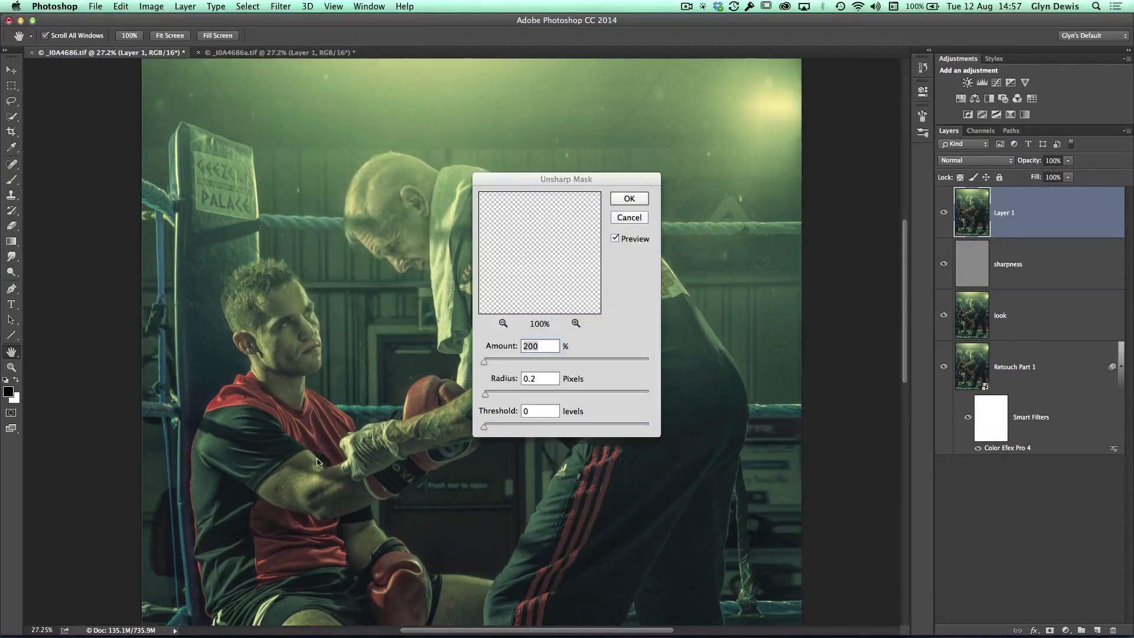
left_click_drag(565, 179, 682, 224)
left_click(355, 417, "super")
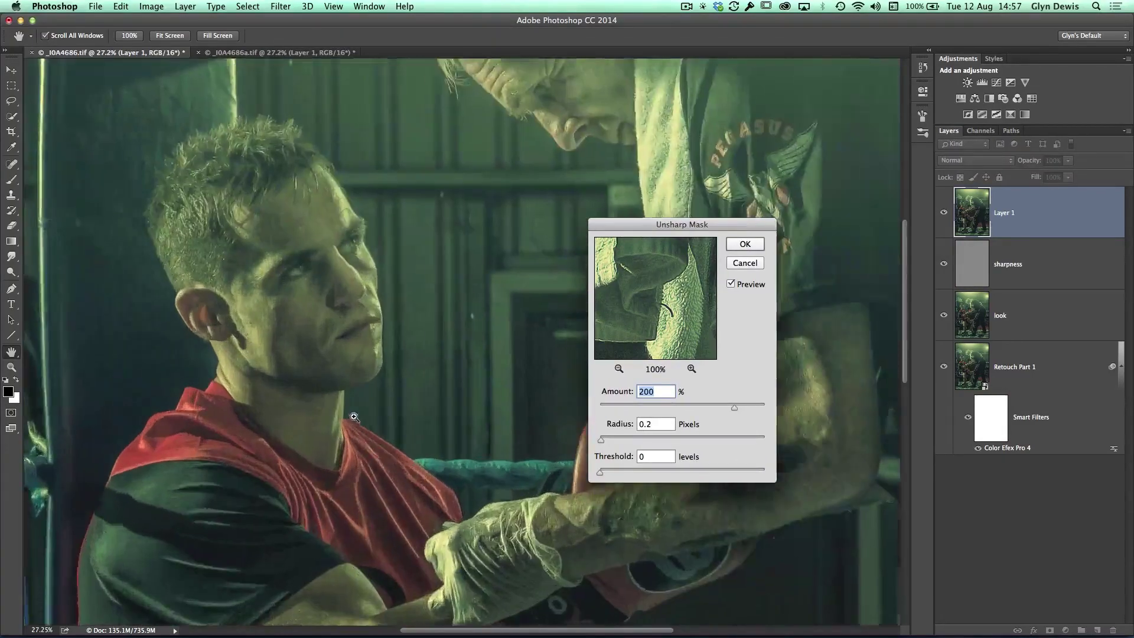
left_click_drag(354, 417, 617, 407)
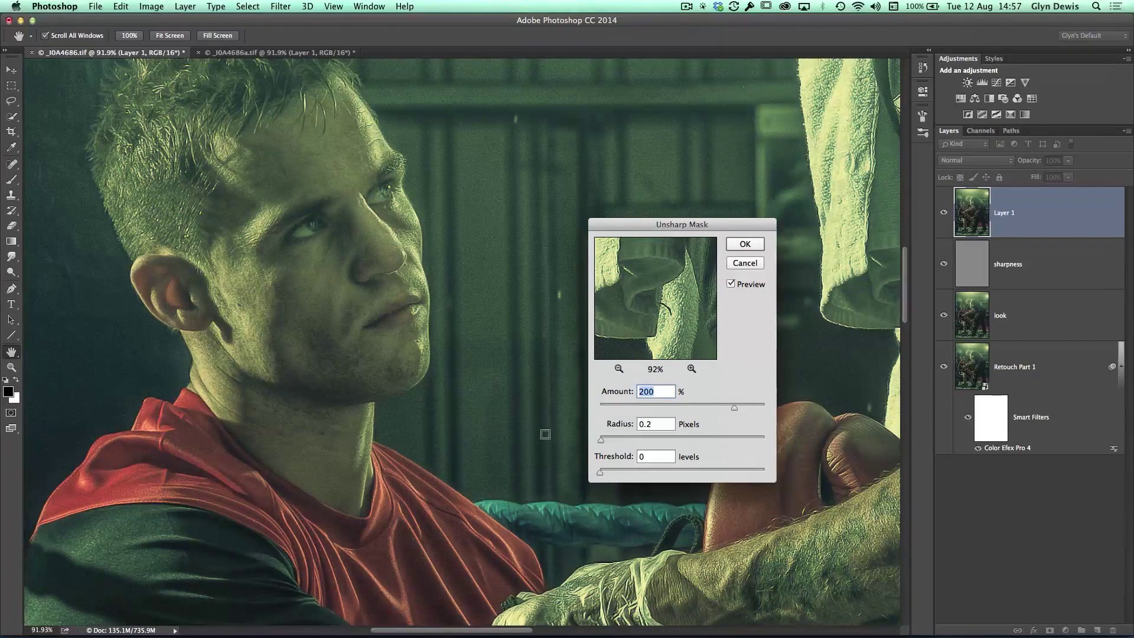
type("15")
key("Tab")
type("15")
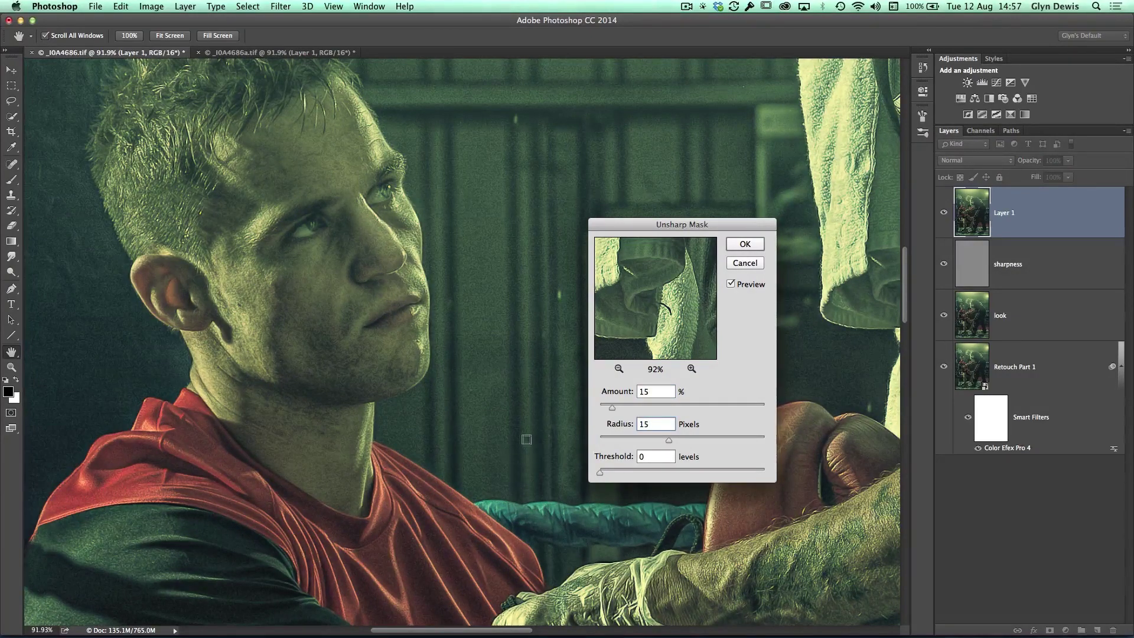
left_click(731, 285)
scroll(355, 397, "down", 4)
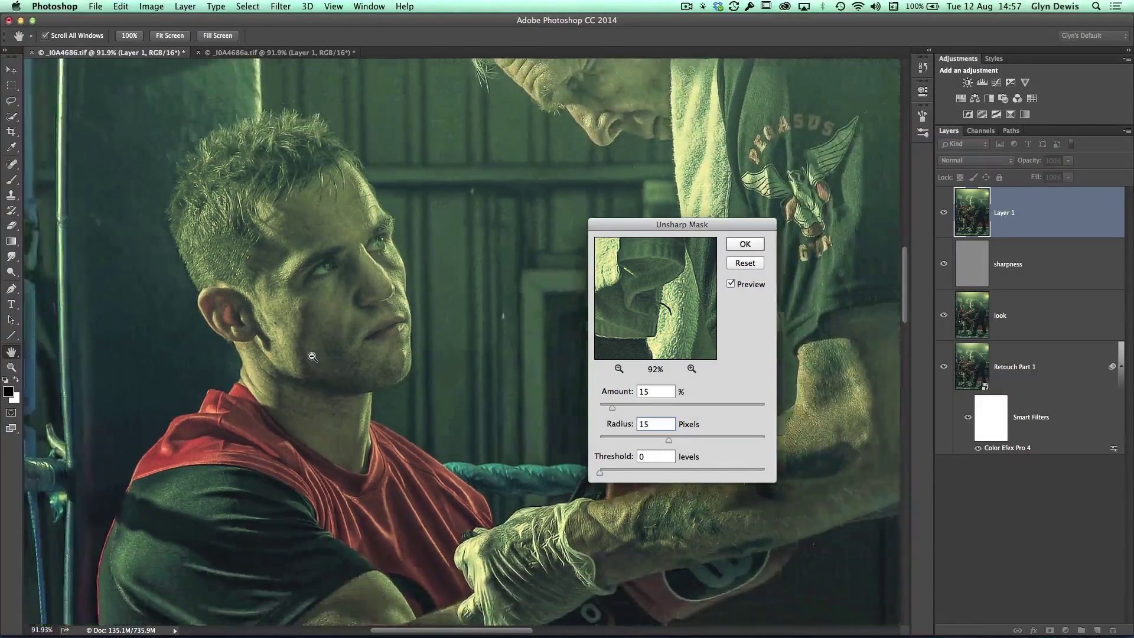
left_click_drag(608, 225, 490, 259)
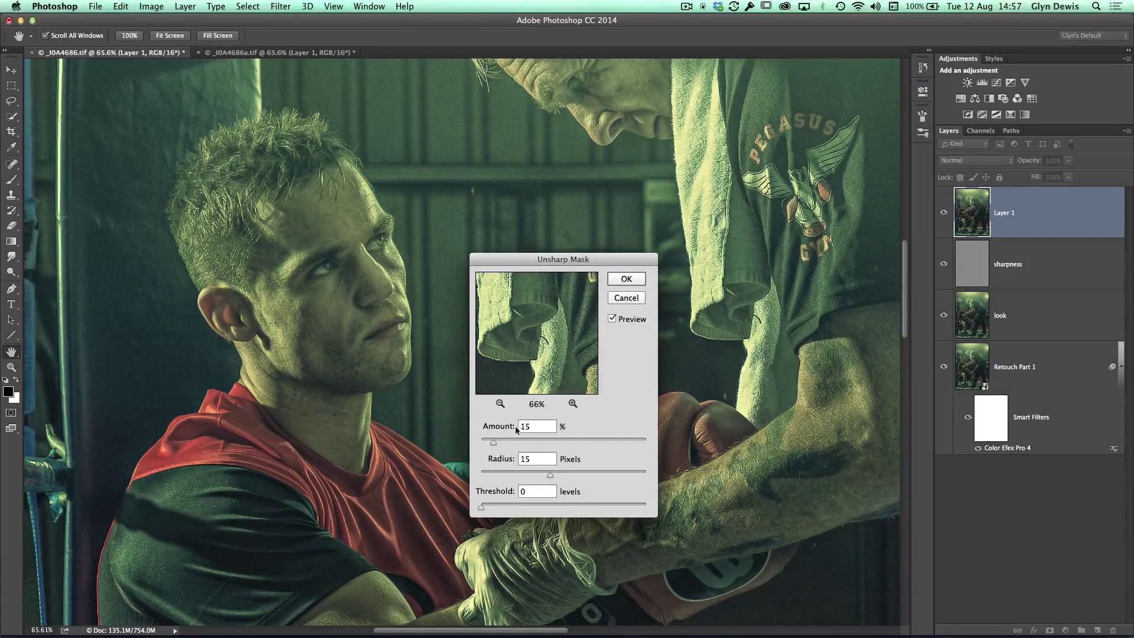
Raise the Amount to 20% and apply Unsharp Mask at Radius 20, Threshold 0
double_click(535, 426)
type("20")
key("Tab")
left_click(612, 319)
left_click(625, 278)
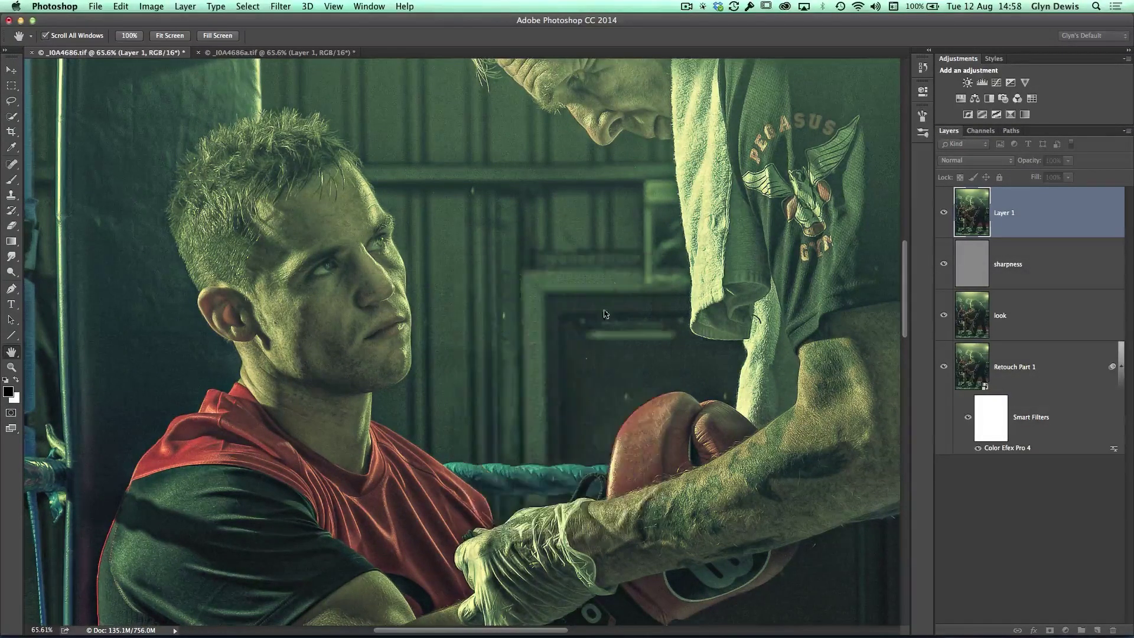
Group Layer 1, sharpness and look with Cmd+G and name the group FT
scroll(459, 386, "down", 5)
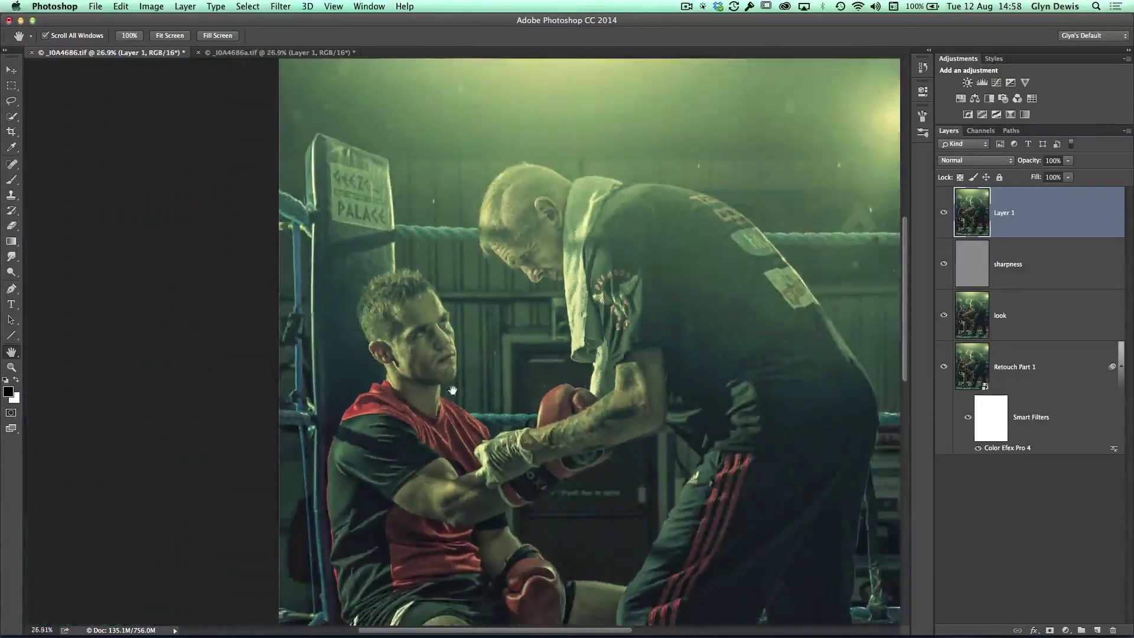
scroll(459, 386, "down", 3)
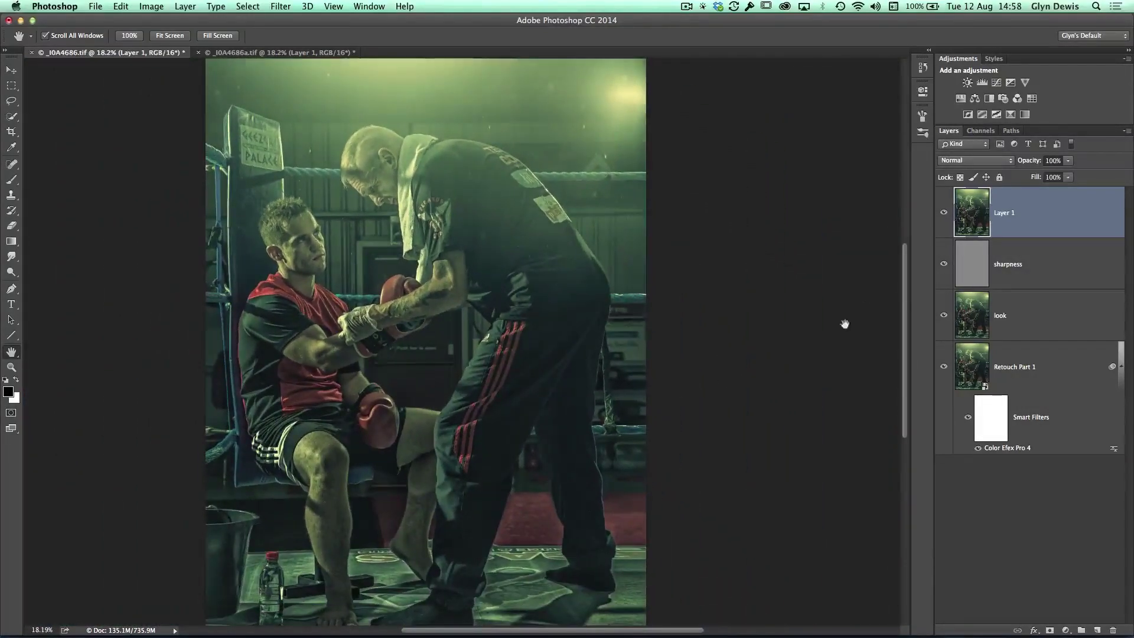
left_click(977, 319, "shift")
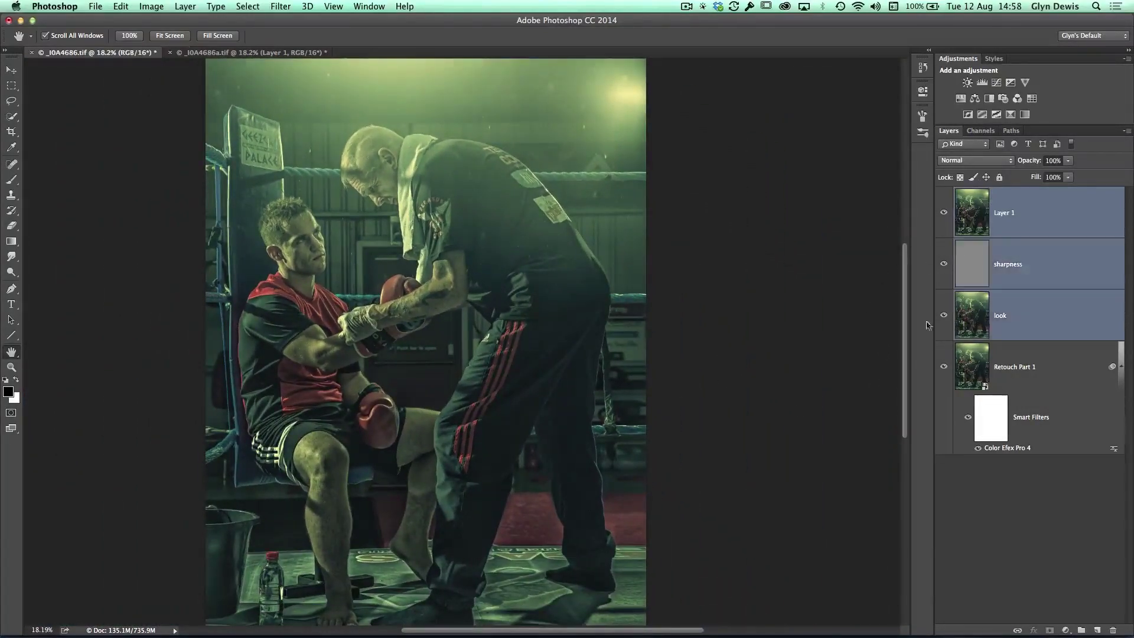
key("super+g")
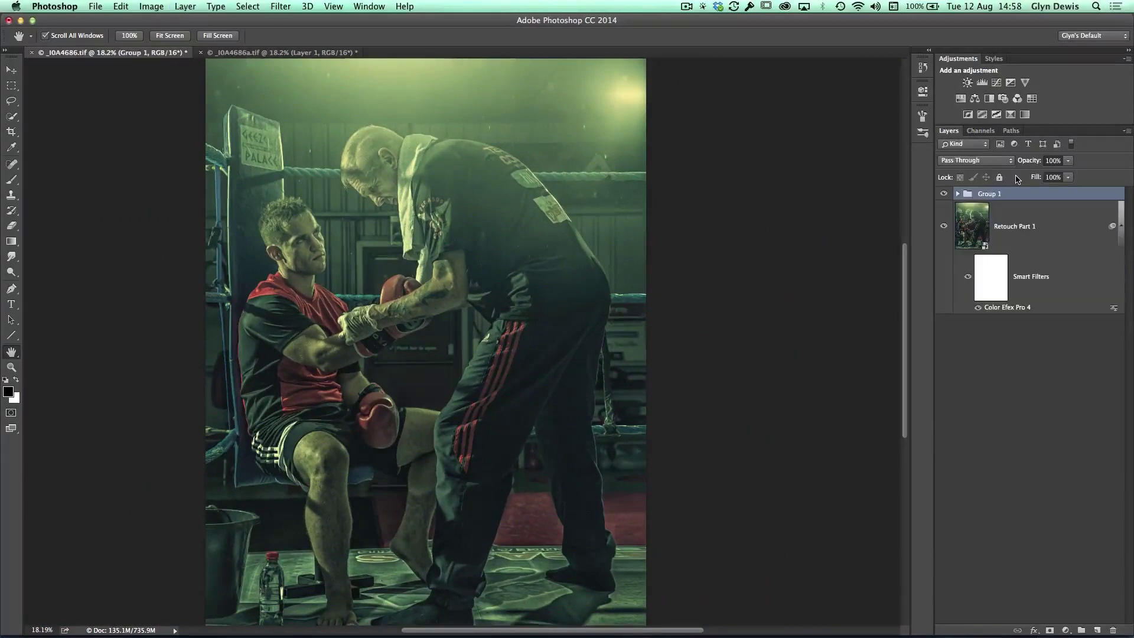
double_click(987, 193)
type("FT")
key("Return")
scroll(550, 500, "up", 1)
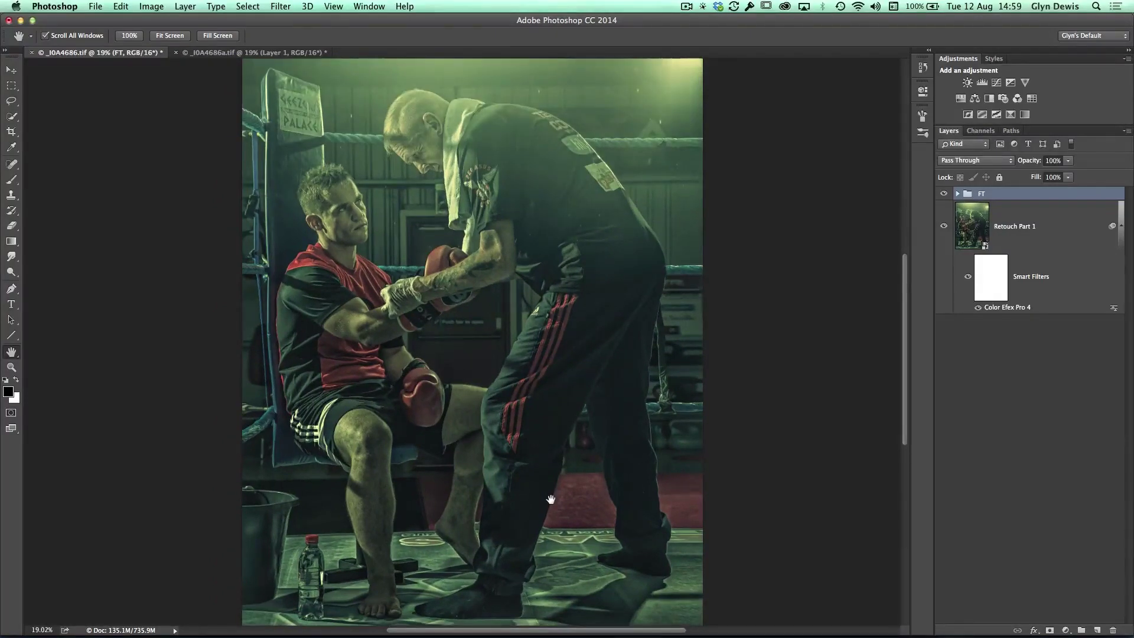
Crop to a widescreen frame by raising the bottom and lowering the top edge, keeping cropped pixels
key("c")
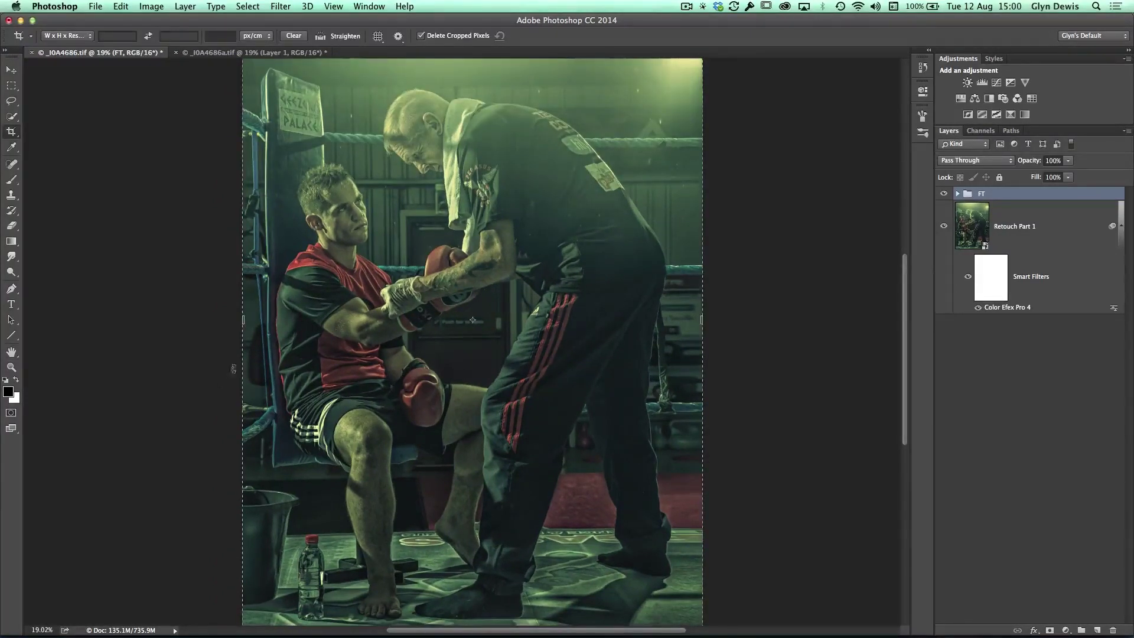
left_click(420, 37)
left_click(351, 455, "alt+super")
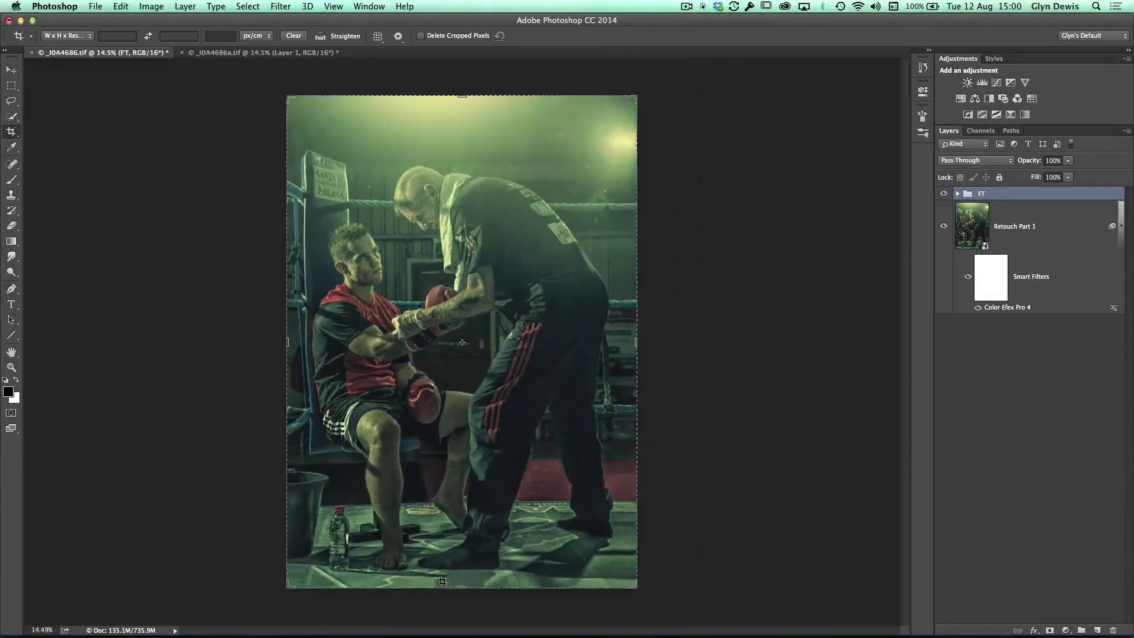
left_click_drag(447, 594, 432, 481)
left_click_drag(457, 197, 461, 229)
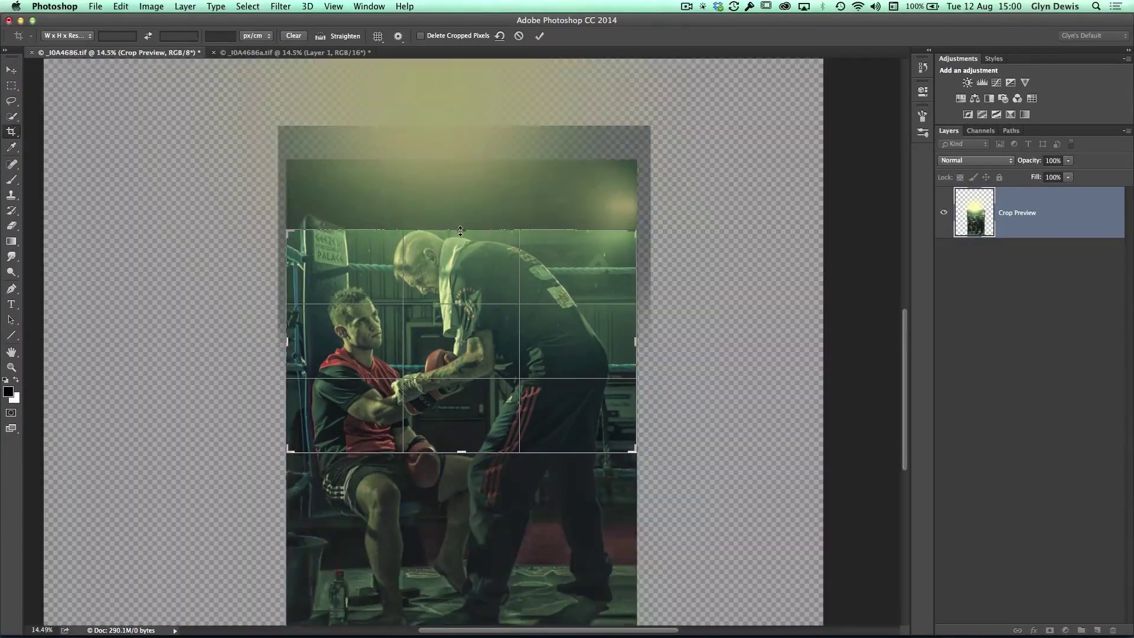
key("Return")
key("super+0")
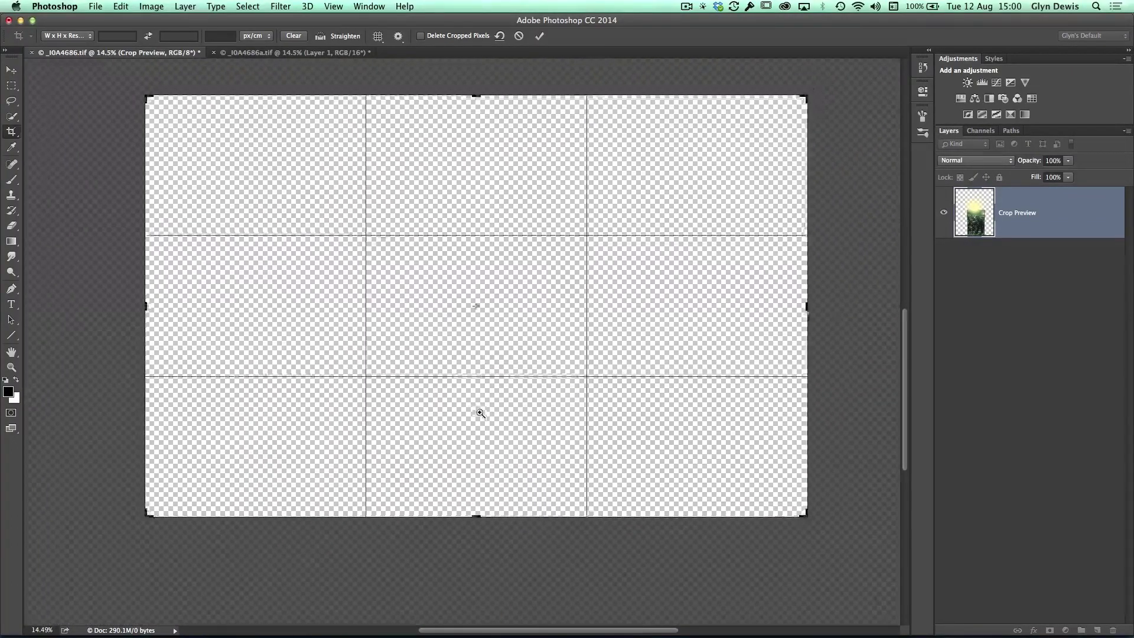
left_click_drag(459, 115, 456, 111)
key("Return")
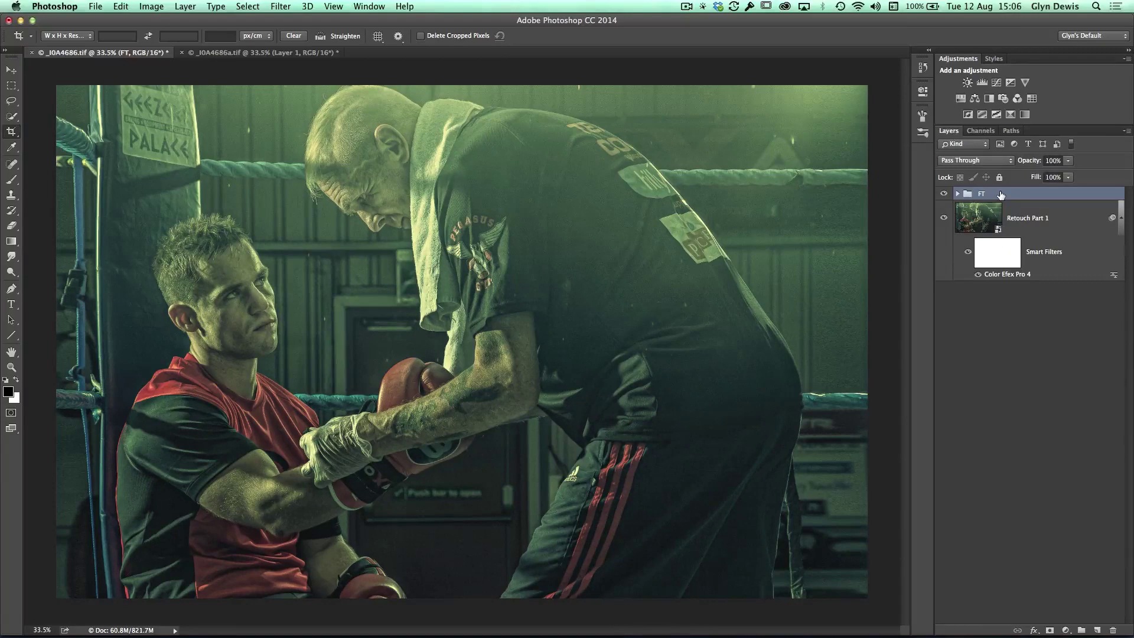
scroll(461, 342, "down", 2)
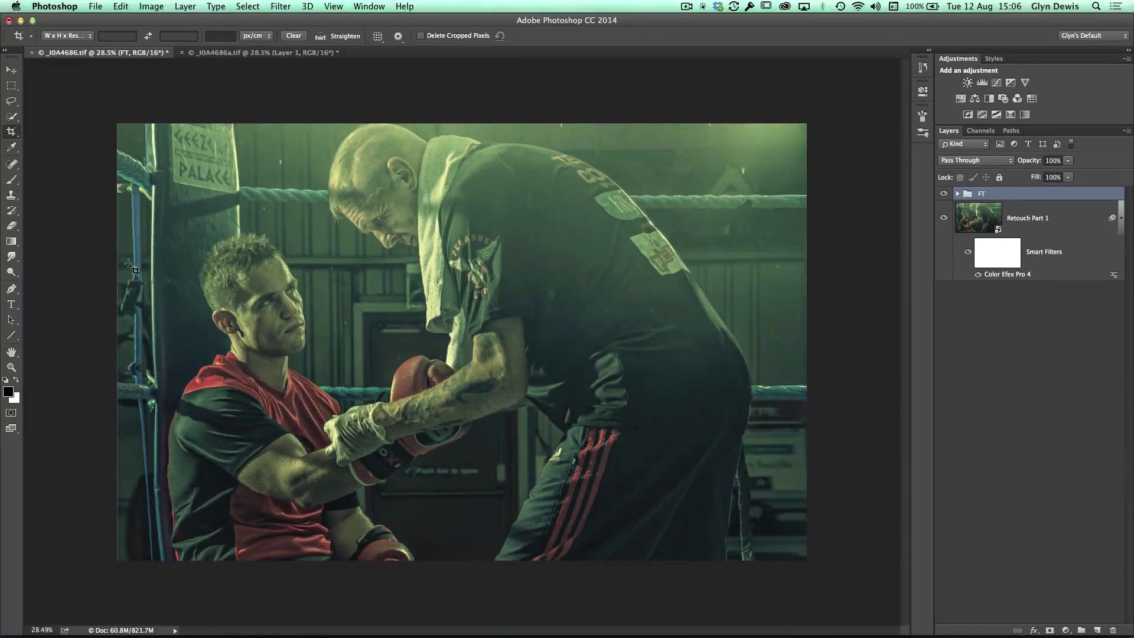
Duplicate the cropped document and merge the FT group into one layer
left_click(151, 6)
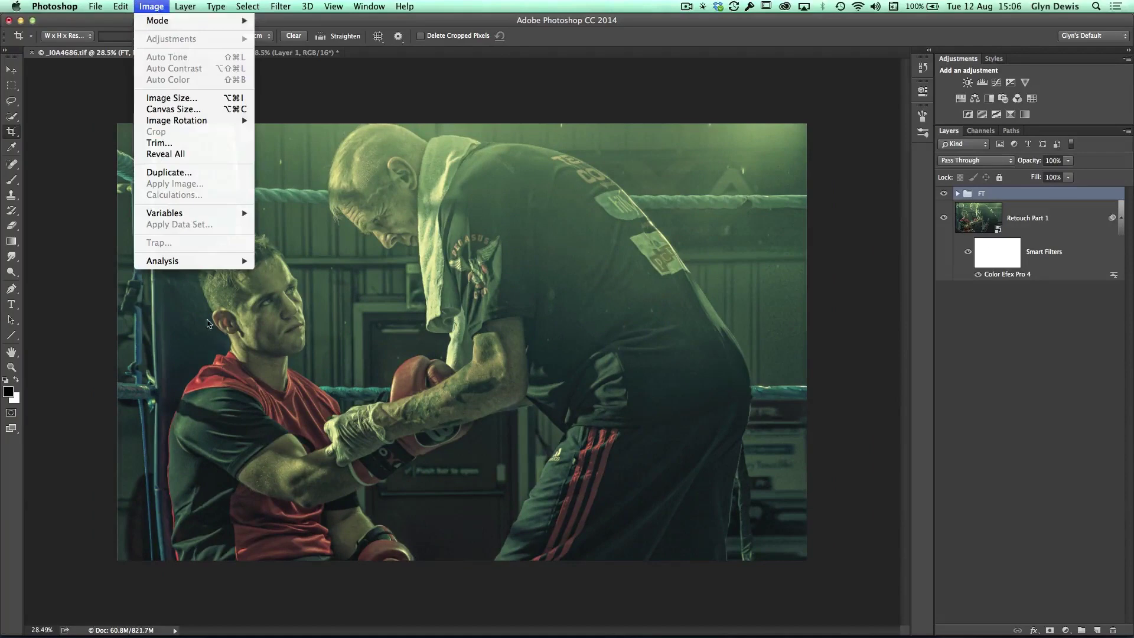
left_click(163, 172)
key("Return")
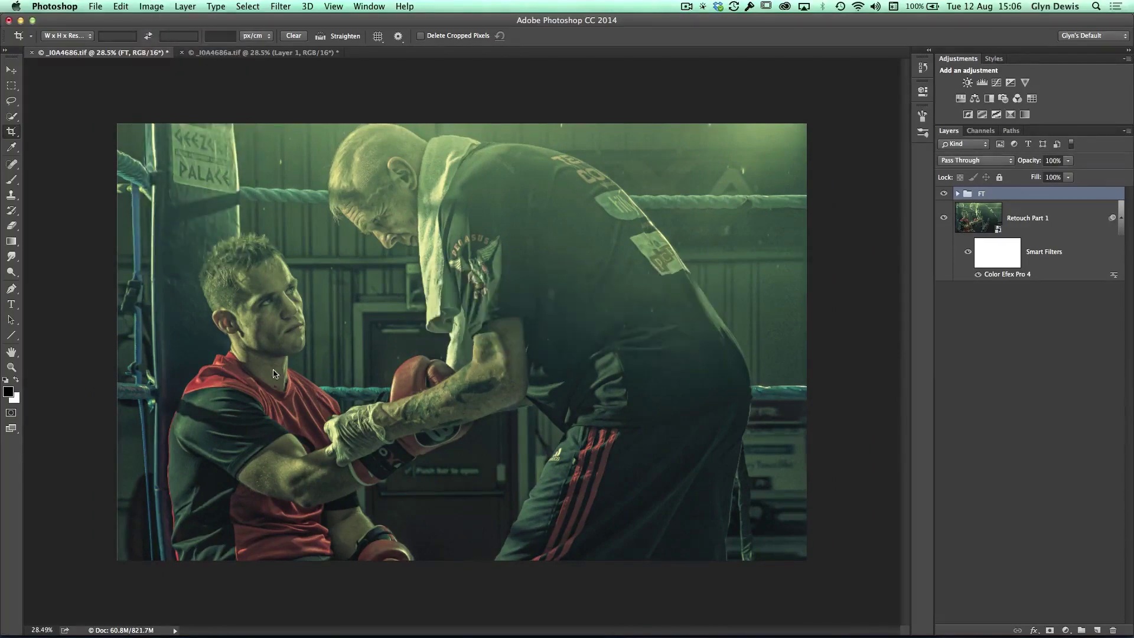
key("super+e")
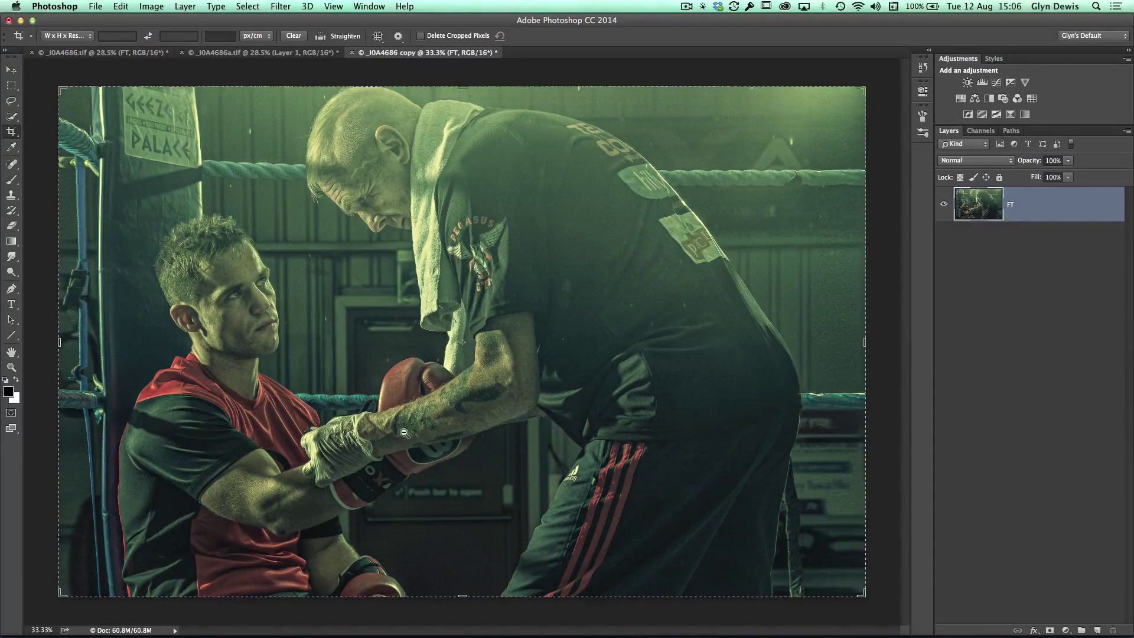
Enlarge the canvas equally above and below the photo with the Crop tool
scroll(389, 456, "down", 1)
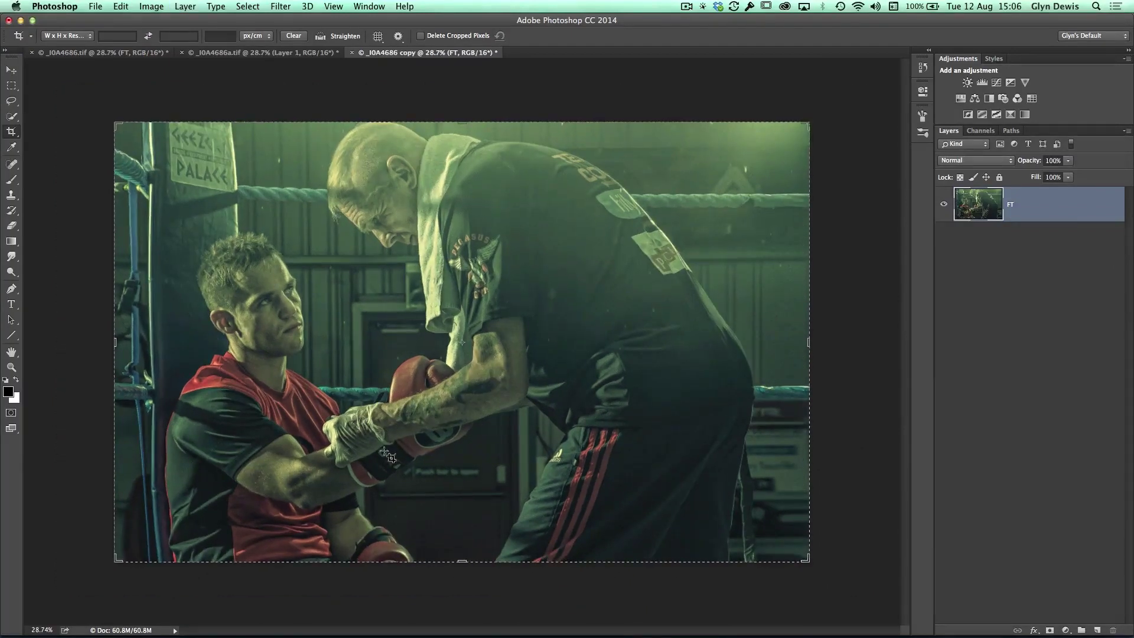
scroll(413, 452, "down", 1)
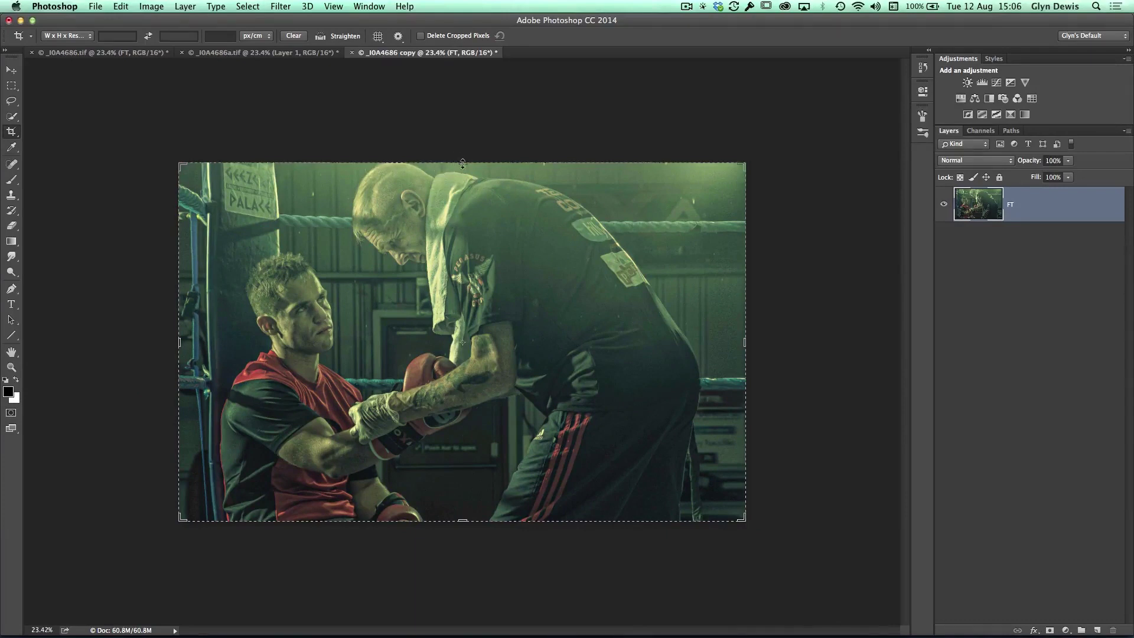
left_click_drag(463, 164, 453, 93)
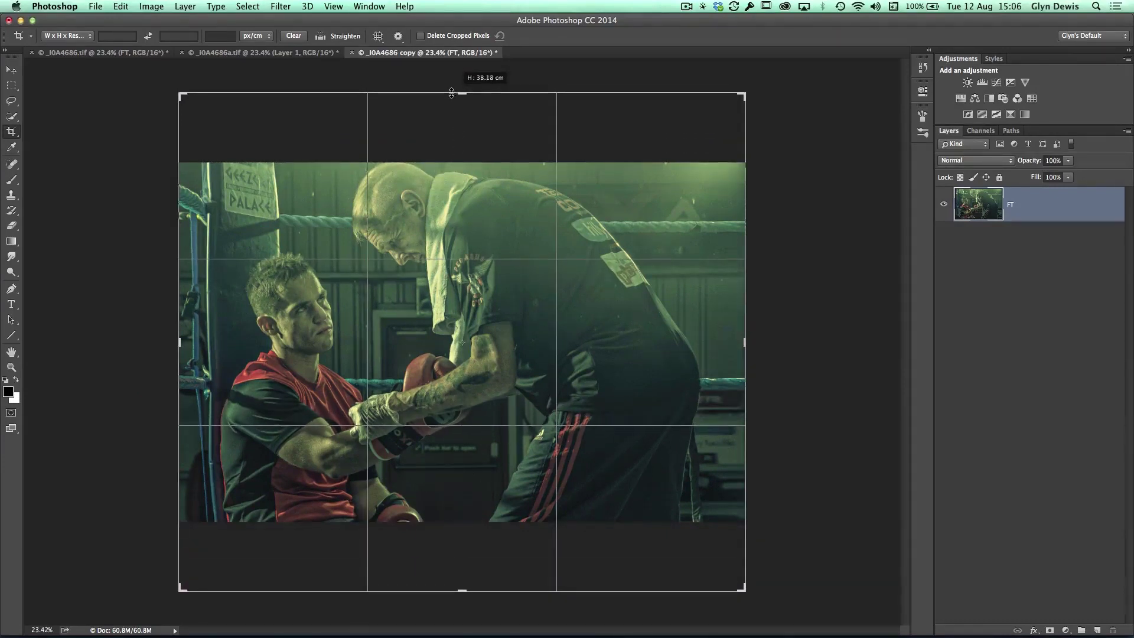
key("Return")
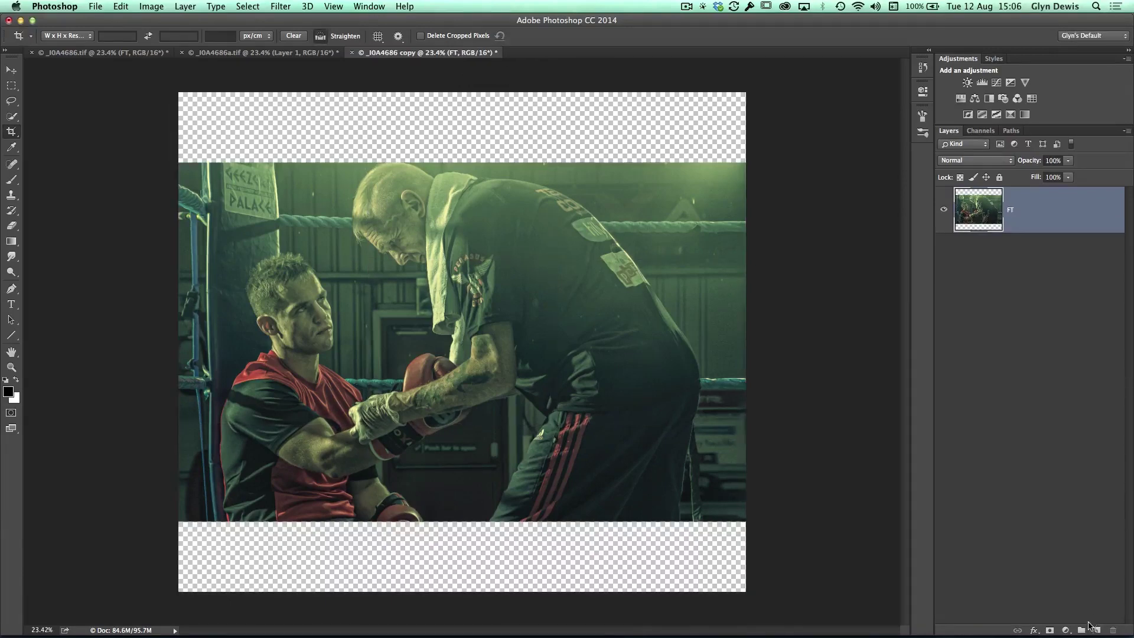
Add a new layer below FT and fill it black to form the letterbox bands
left_click(1096, 630, "super")
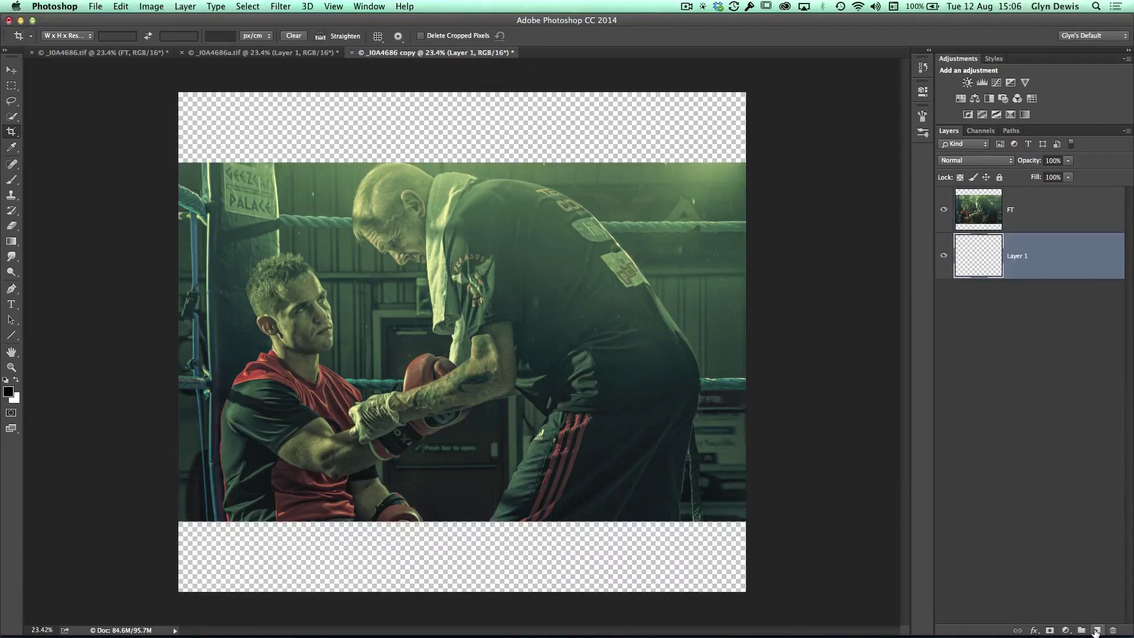
key("alt+BackSpace")
scroll(451, 360, "up", 3)
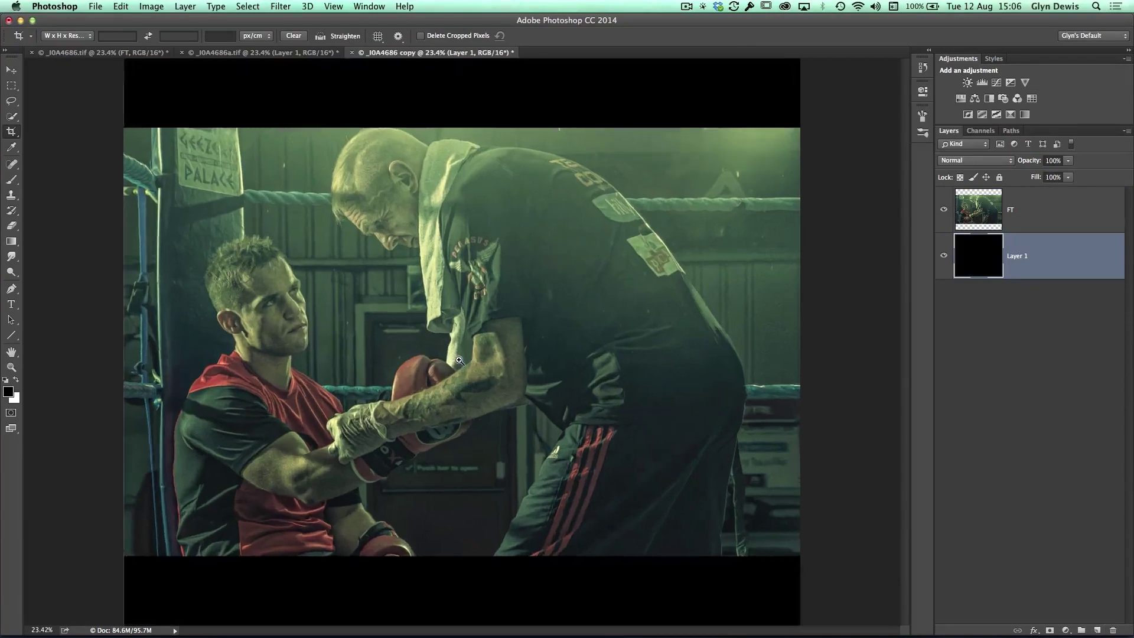
scroll(454, 365, "down", 1)
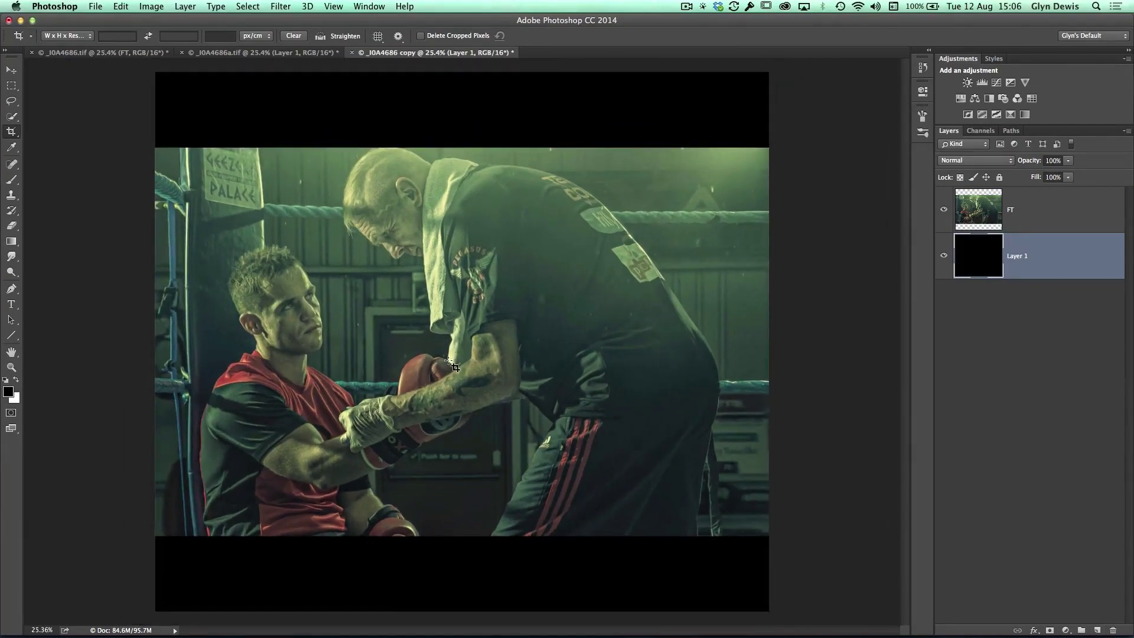
Switch from Photoshop over to Lightroom 5 with Cmd+Tab
key("super+Tab")
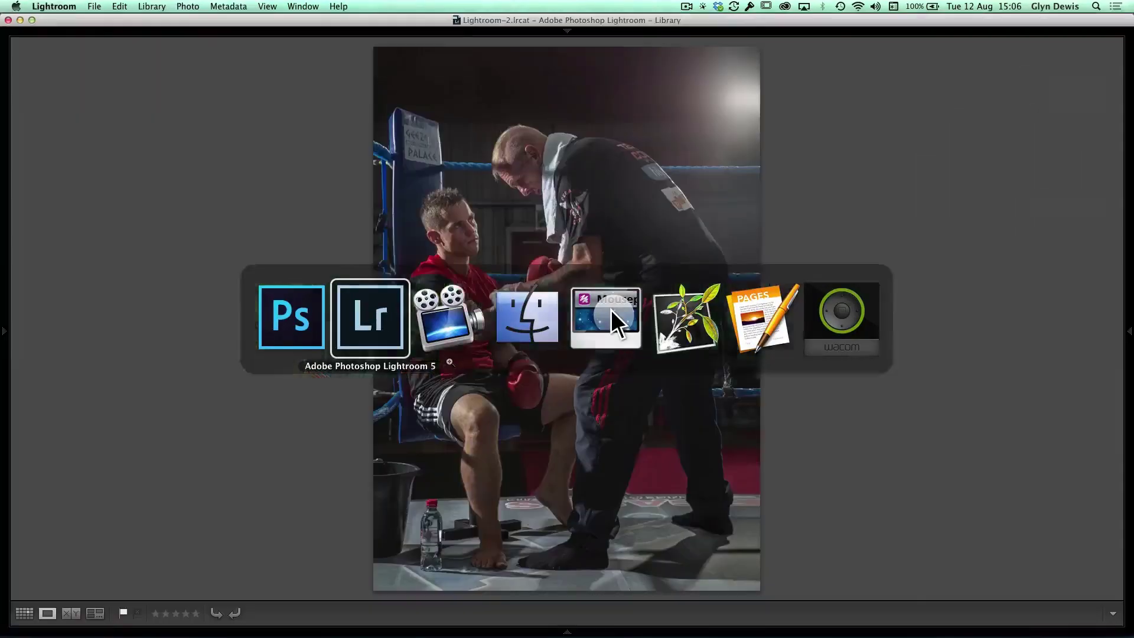